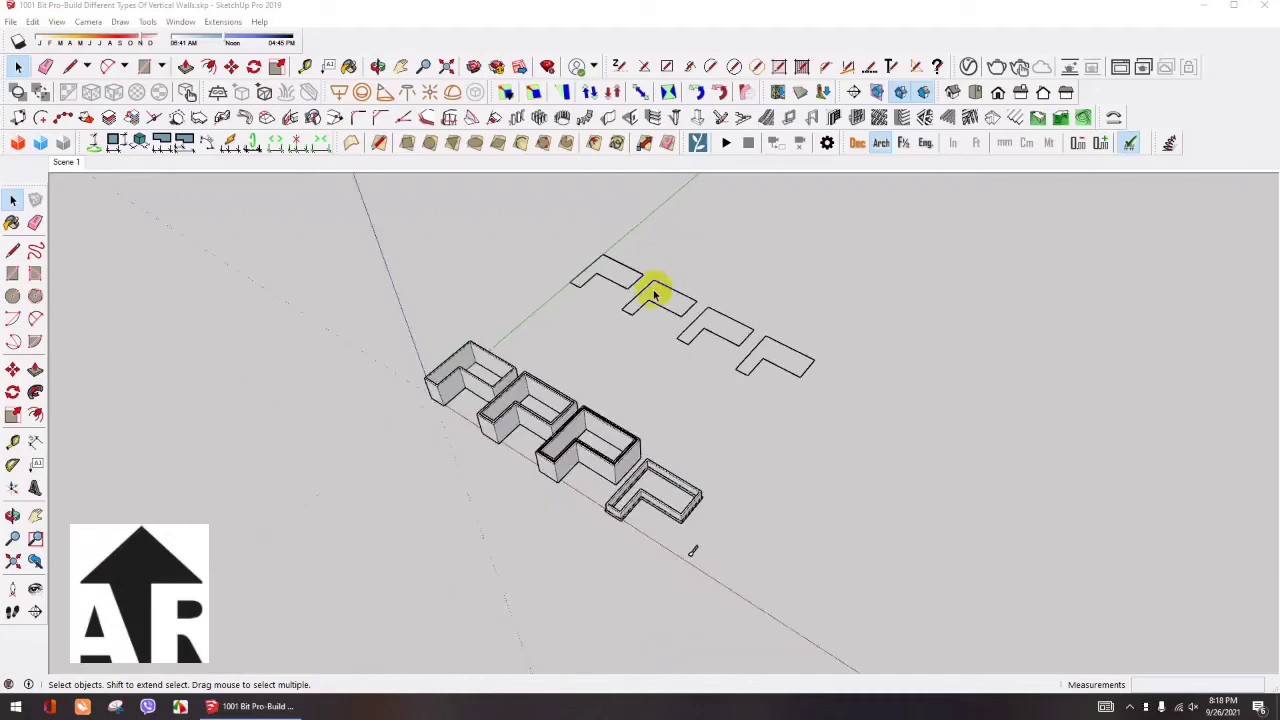
Orbit and zoom around the model to inspect the walls and L-shaped outlines
{"action": "middle_click_drag", "start_coordinate": [651, 286], "coordinate": [571, 428]}
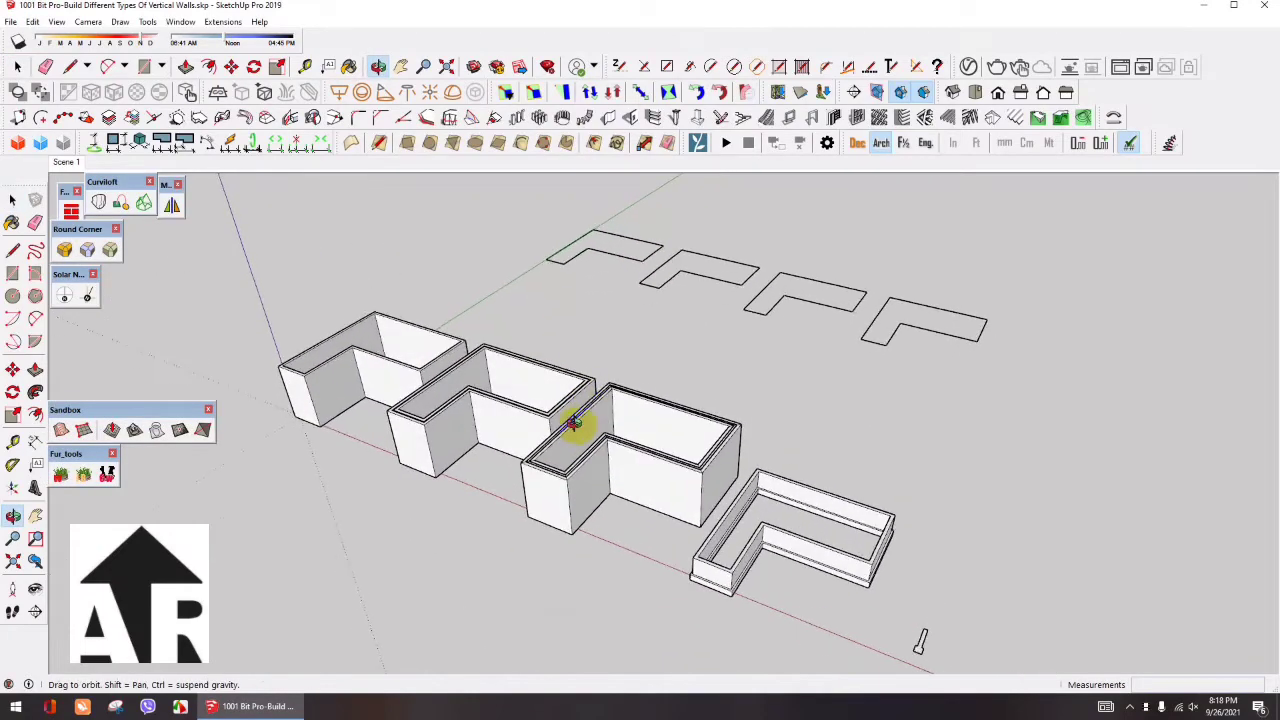
{"action": "scroll", "coordinate": [634, 394], "scroll_direction": "down", "scroll_amount": 2}
{"action": "scroll", "coordinate": [522, 455], "scroll_direction": "up", "scroll_amount": 1}
{"action": "scroll", "coordinate": [522, 455], "scroll_direction": "down", "scroll_amount": 2}
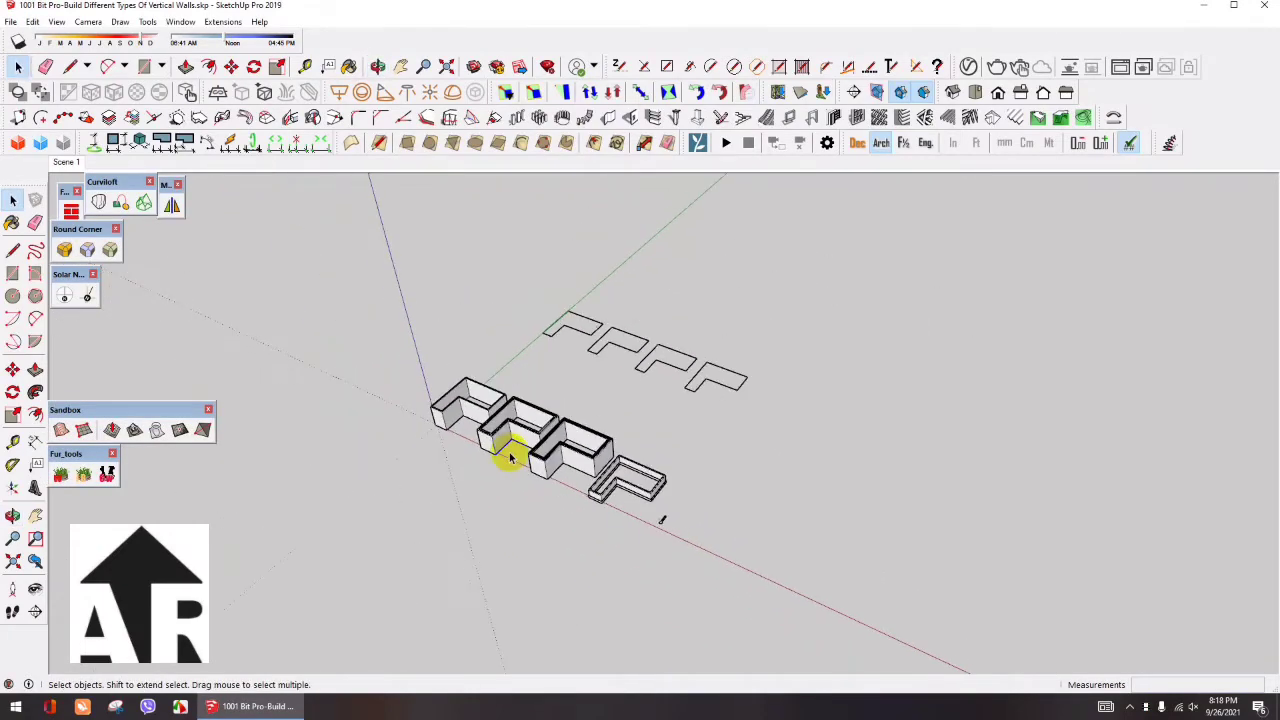
{"action": "scroll", "coordinate": [600, 269], "scroll_direction": "up", "scroll_amount": 2}
{"action": "scroll", "coordinate": [500, 366], "scroll_direction": "up", "scroll_amount": 1}
{"action": "scroll", "coordinate": [525, 373], "scroll_direction": "down", "scroll_amount": 1}
{"action": "scroll", "coordinate": [525, 373], "scroll_direction": "up", "scroll_amount": 2}
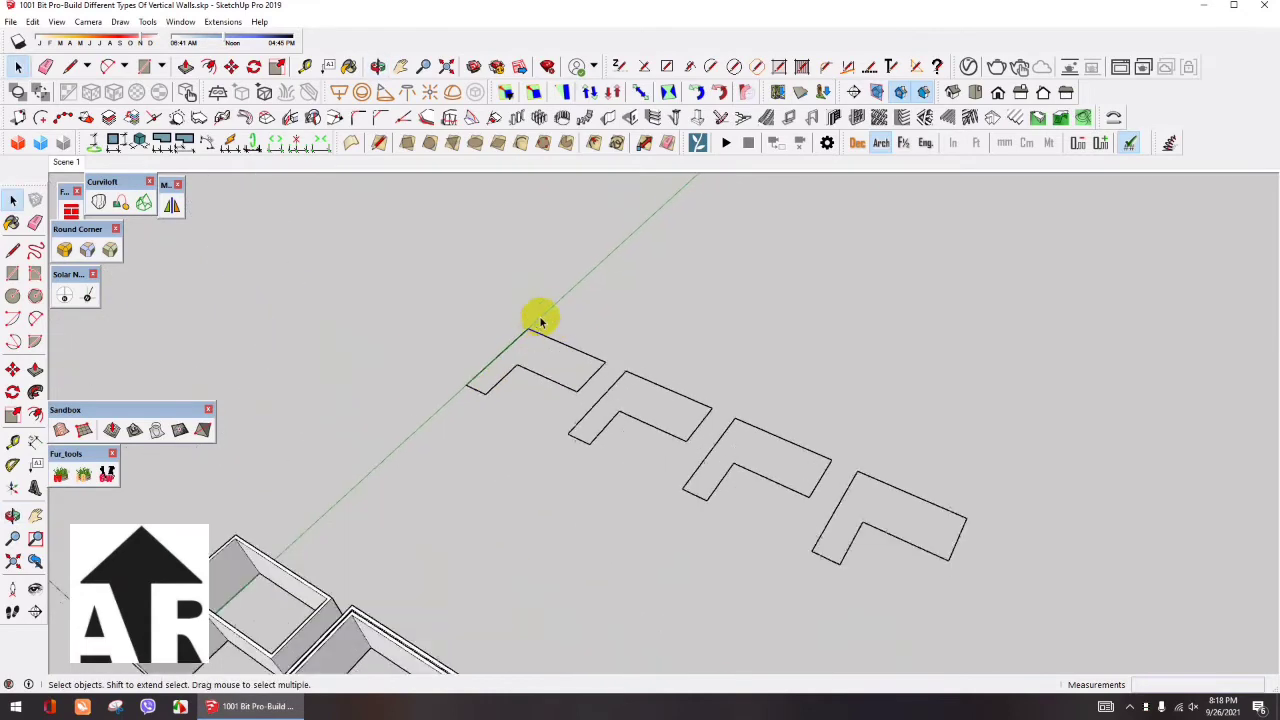
{"action": "scroll", "coordinate": [543, 320], "scroll_direction": "up", "scroll_amount": 1}
{"action": "scroll", "coordinate": [506, 363], "scroll_direction": "up", "scroll_amount": 1}
{"action": "scroll", "coordinate": [478, 362], "scroll_direction": "up", "scroll_amount": 1}
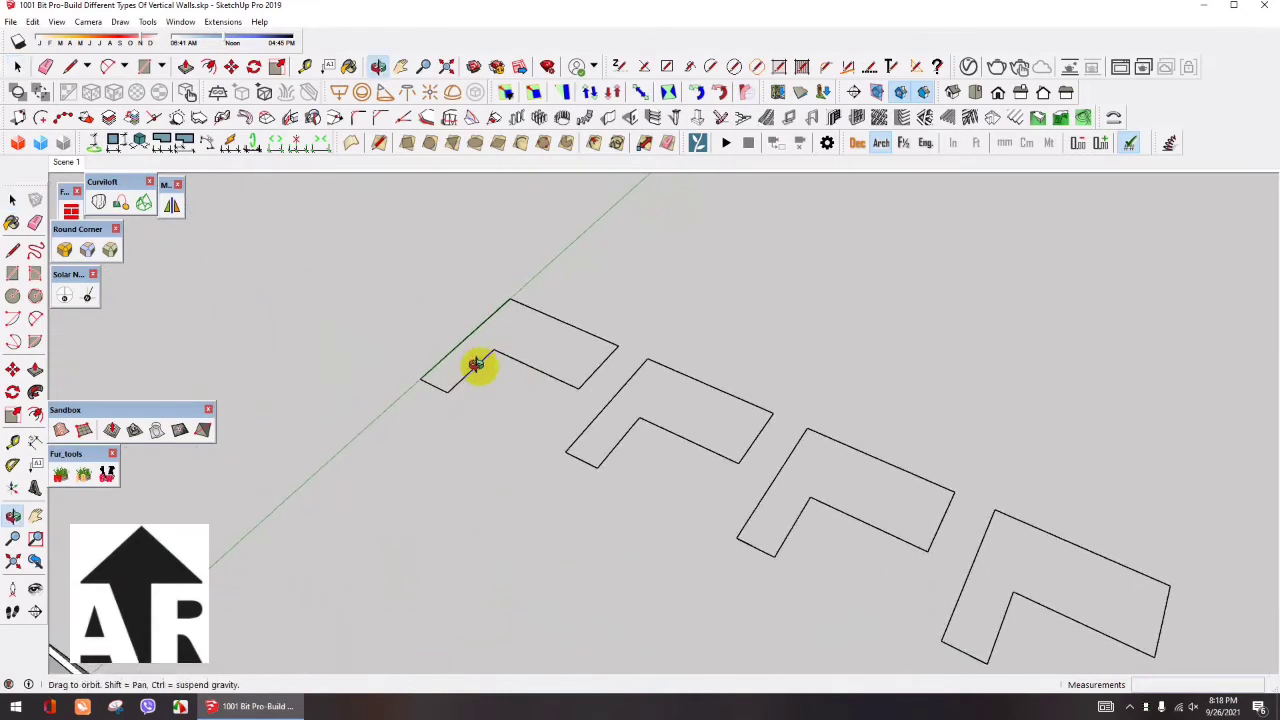
{"action": "scroll", "coordinate": [531, 366], "scroll_direction": "up", "scroll_amount": 1}
{"action": "scroll", "coordinate": [474, 329], "scroll_direction": "down", "scroll_amount": 1}
{"action": "scroll", "coordinate": [518, 352], "scroll_direction": "down", "scroll_amount": 1}
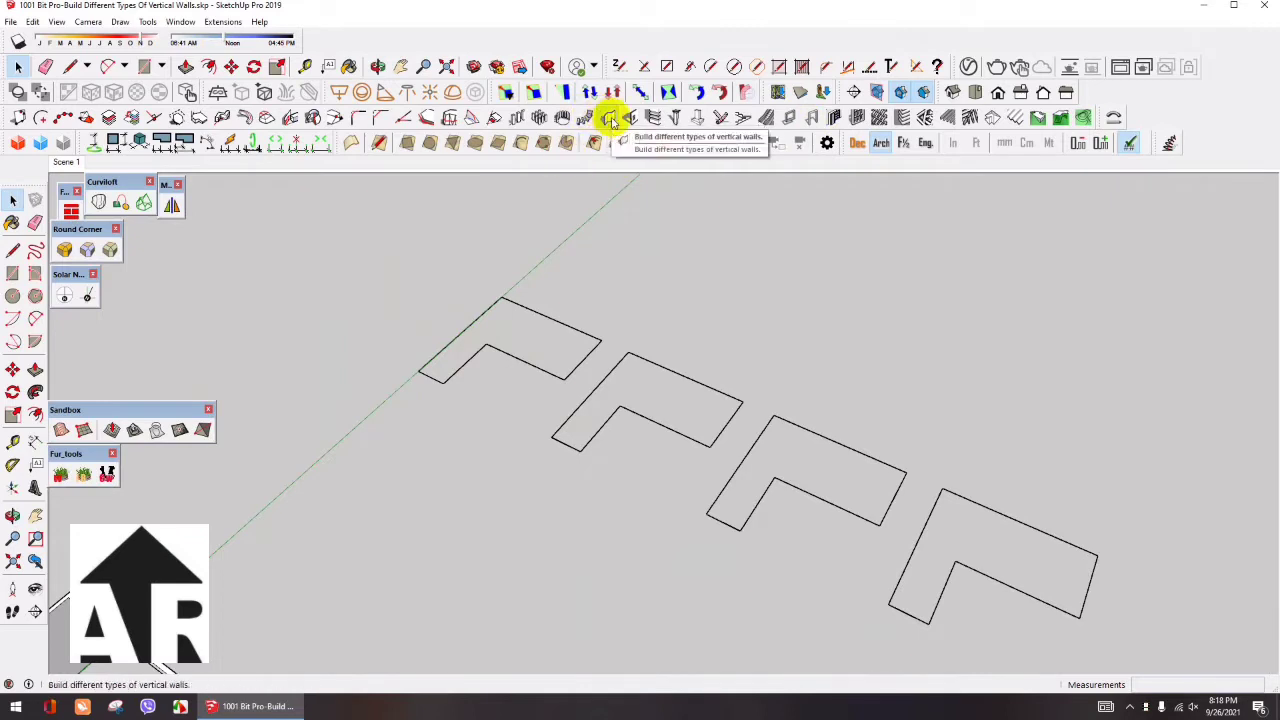
Open the 1001bit vertical wall settings with wall type 1 (5 7/8" thick, 9' 10 1/8" high)
{"action": "left_click", "coordinate": [610, 120]}
{"action": "left_click_drag", "start_coordinate": [877, 323], "coordinate": [1003, 164]}
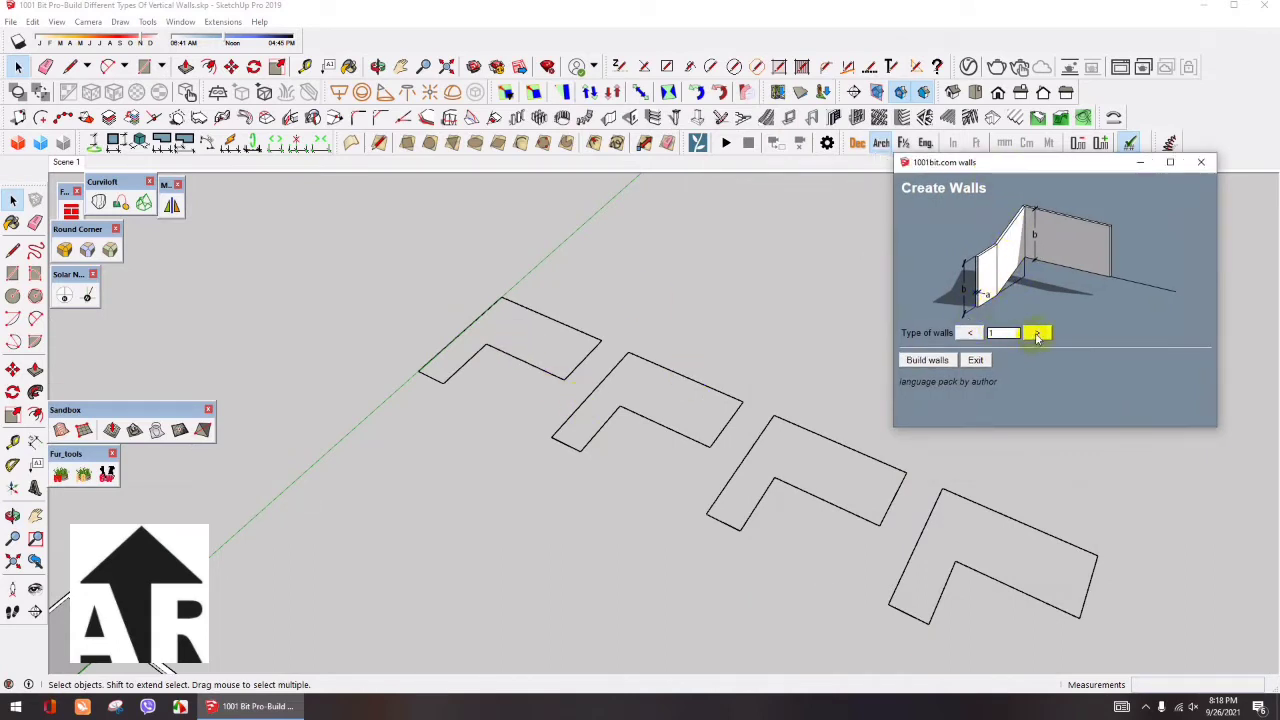
{"action": "left_click", "coordinate": [1037, 333]}
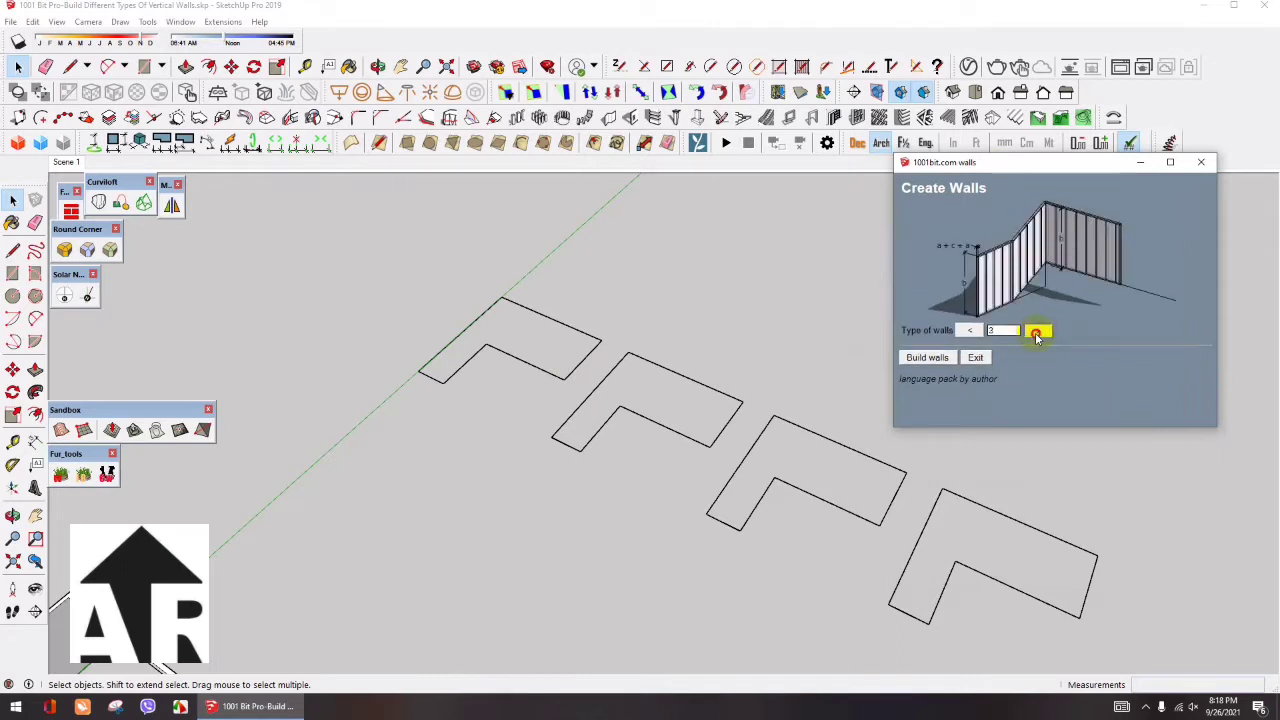
{"action": "left_click", "coordinate": [1037, 333]}
{"action": "left_click_drag", "start_coordinate": [1003, 170], "coordinate": [998, 174]}
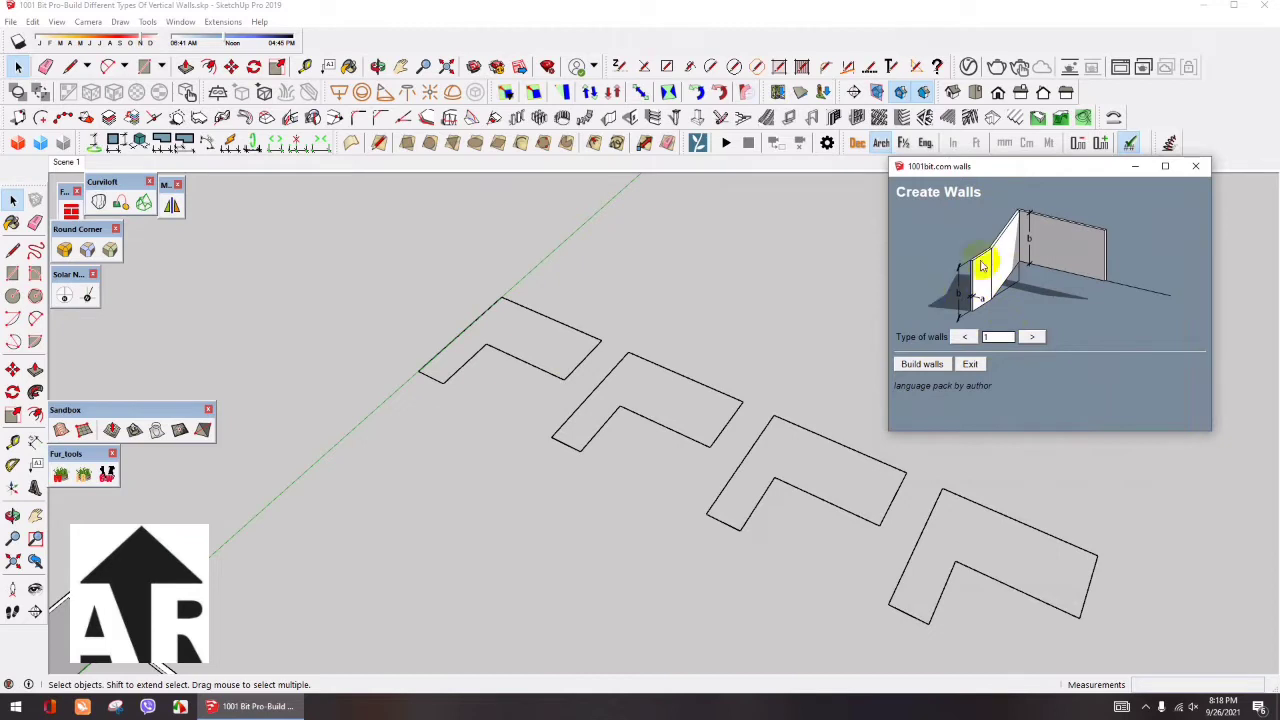
{"action": "left_click", "coordinate": [924, 364]}
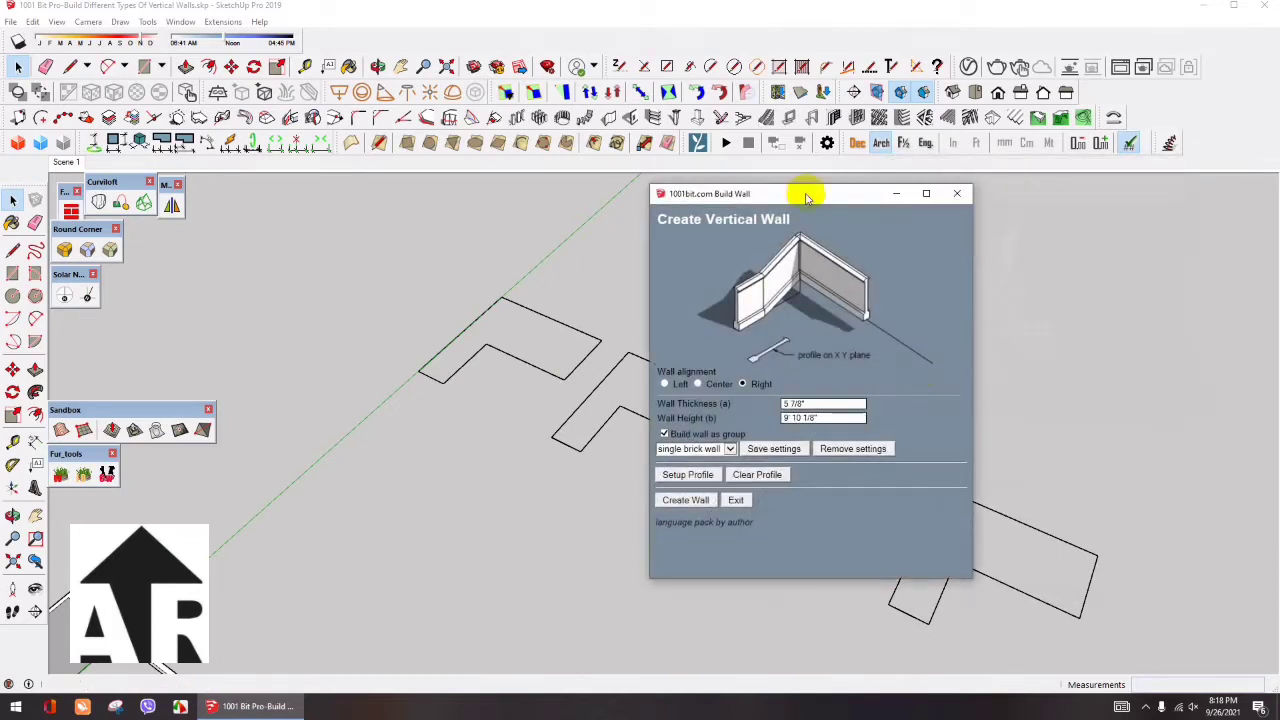
{"action": "left_click_drag", "start_coordinate": [807, 197], "coordinate": [1022, 141]}
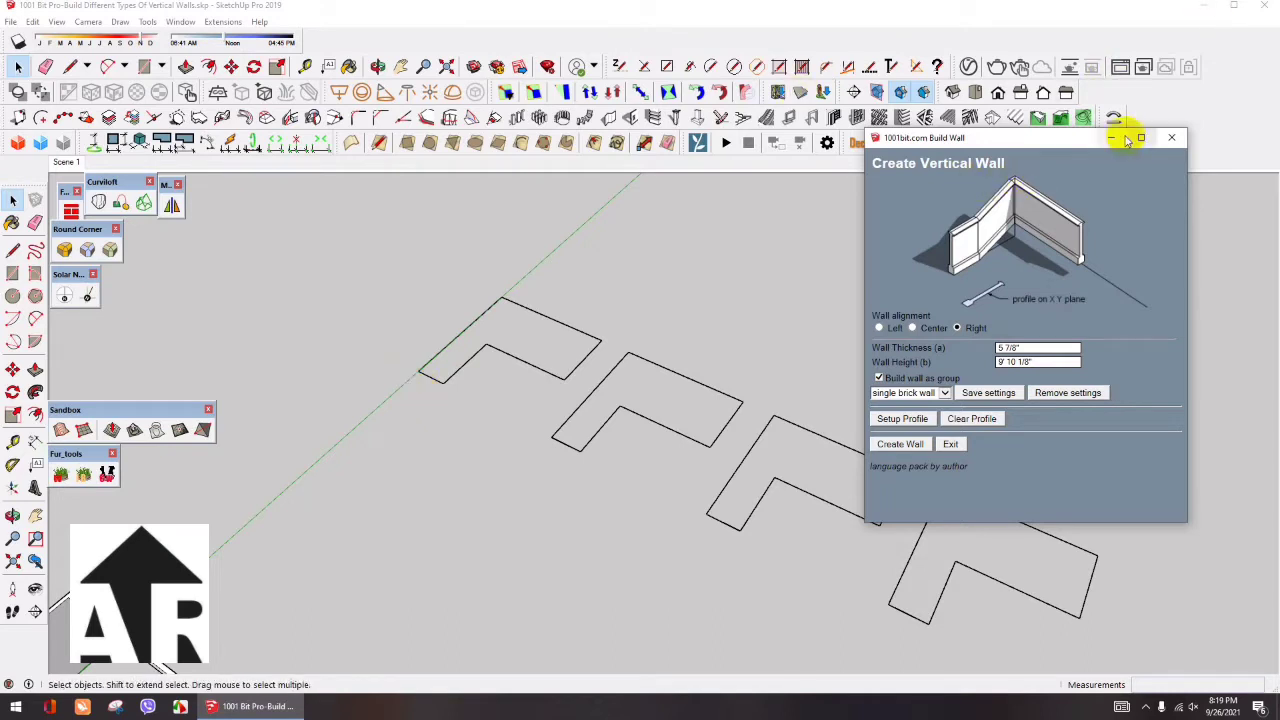
Close the wall dialog and draw a line closing the L outline into a face
{"action": "left_click", "coordinate": [1170, 137]}
{"action": "scroll", "coordinate": [471, 314], "scroll_direction": "up", "scroll_amount": 1}
{"action": "scroll", "coordinate": [485, 322], "scroll_direction": "up", "scroll_amount": 2}
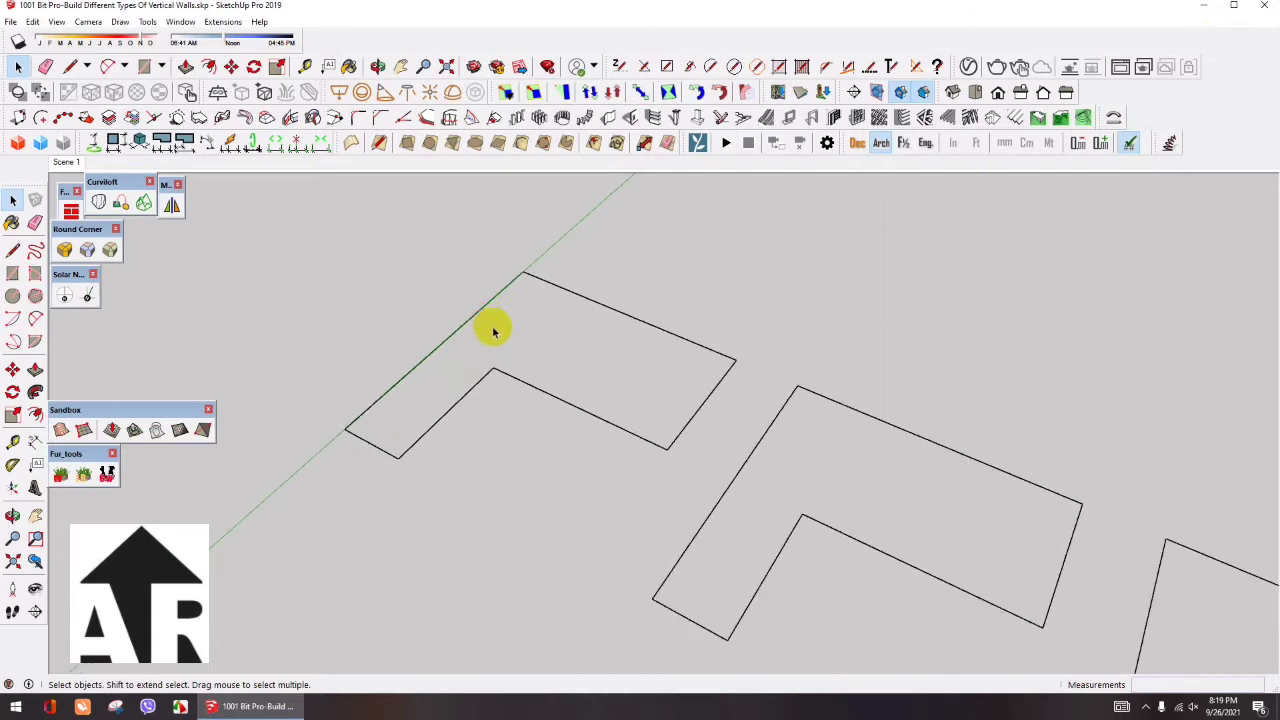
{"action": "scroll", "coordinate": [593, 398], "scroll_direction": "down", "scroll_amount": 2}
{"action": "scroll", "coordinate": [557, 363], "scroll_direction": "up", "scroll_amount": 2}
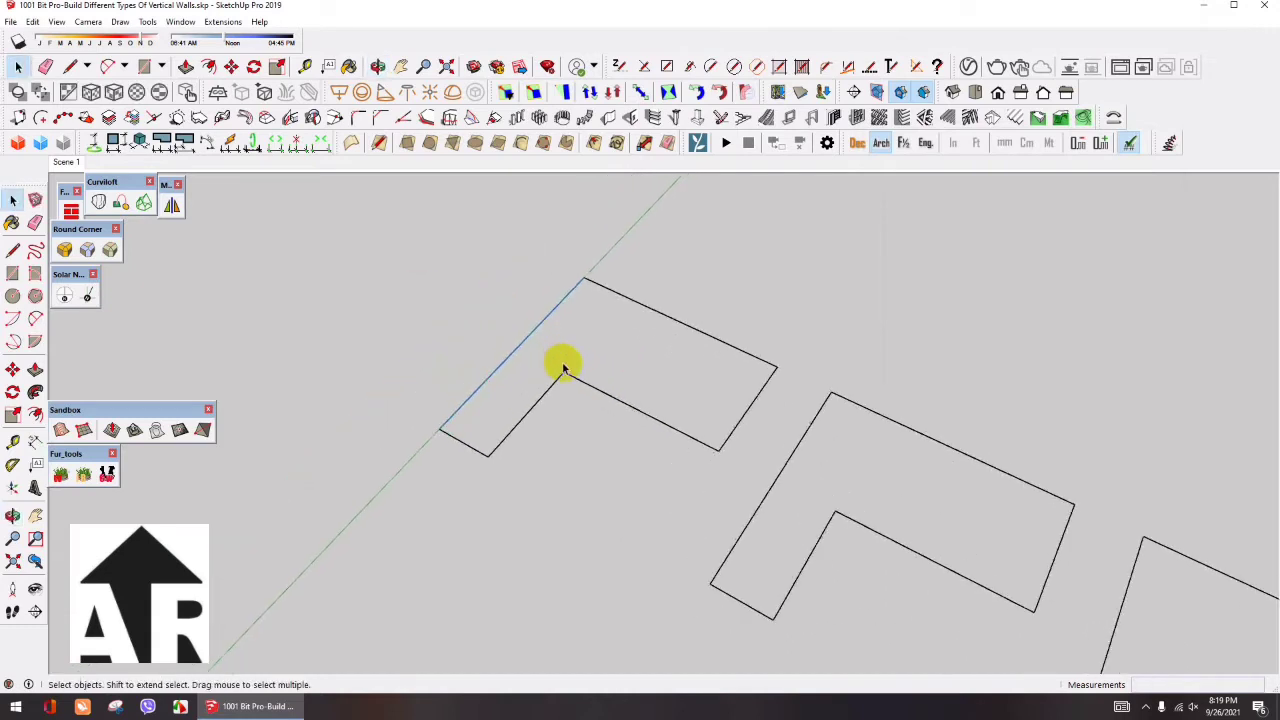
{"action": "scroll", "coordinate": [483, 460], "scroll_direction": "up", "scroll_amount": 1}
{"action": "key", "text": "l"}
{"action": "left_click", "coordinate": [427, 437]}
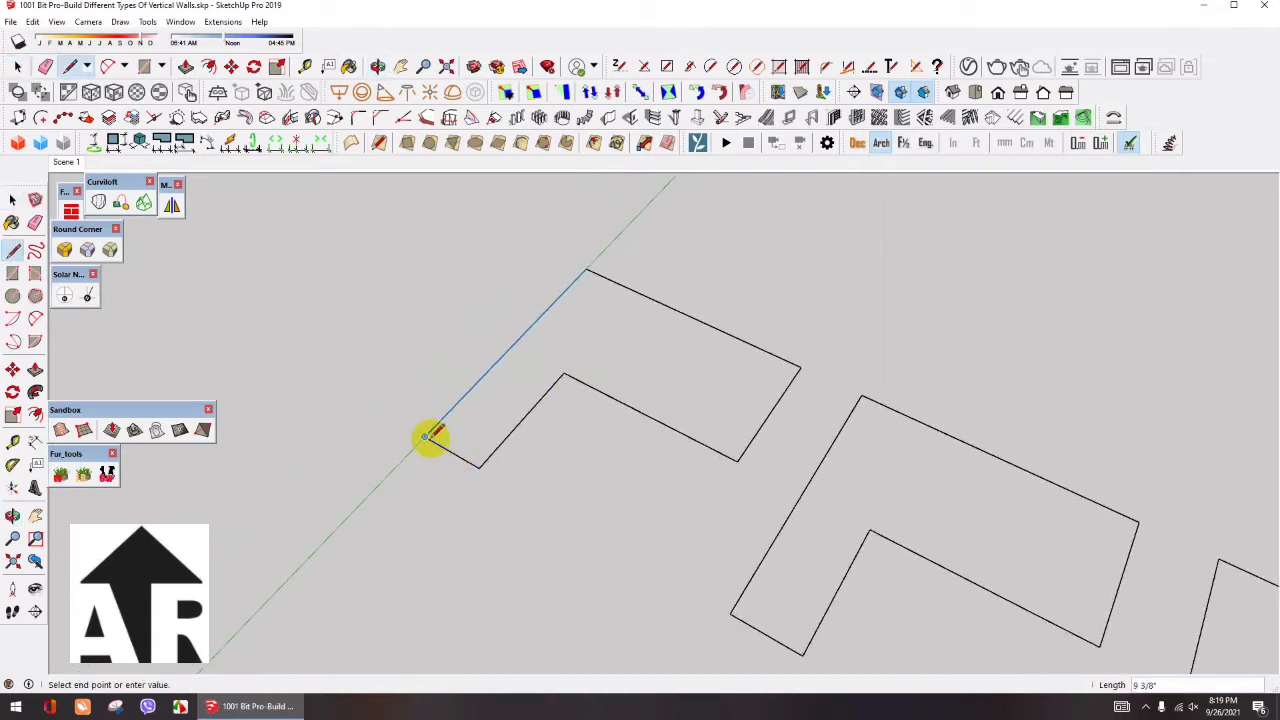
{"action": "left_click", "coordinate": [480, 463]}
Offset the L-shaped face's edges inward by 6"
{"action": "key", "text": "space"}
{"action": "left_click", "coordinate": [517, 380]}
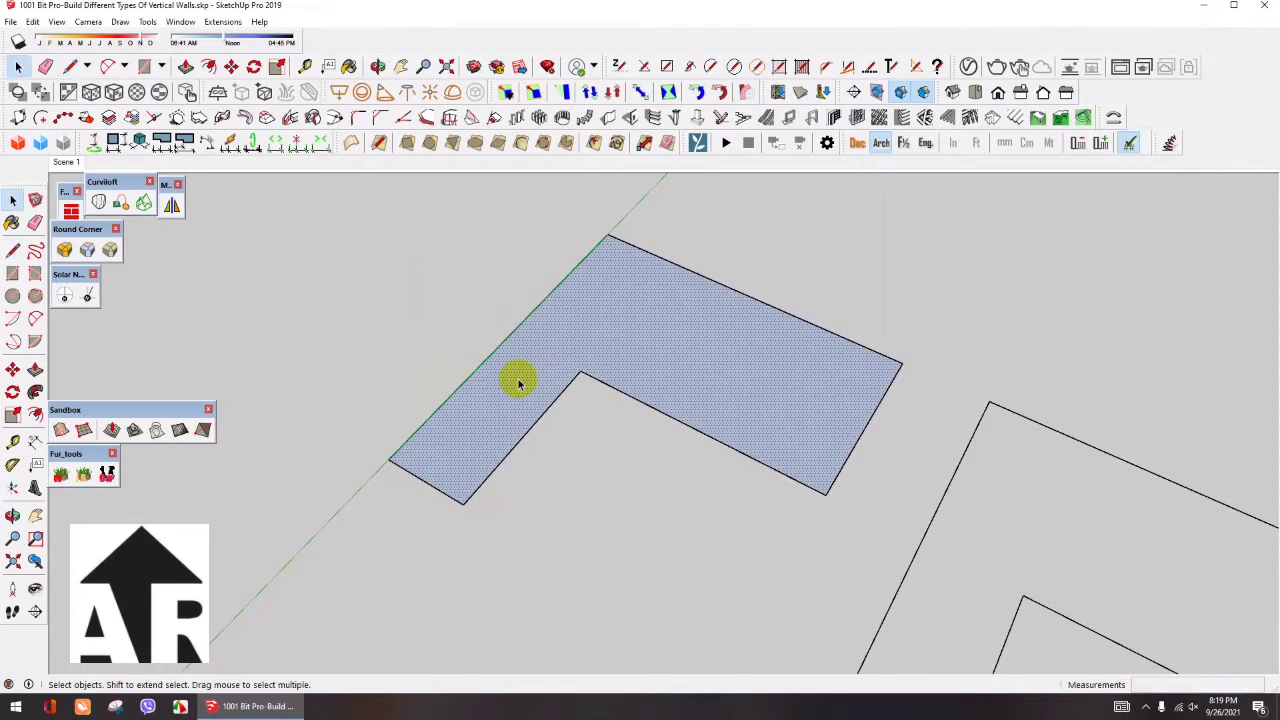
{"action": "scroll", "coordinate": [517, 380], "scroll_direction": "up", "scroll_amount": 1}
{"action": "key", "text": "f"}
{"action": "left_click", "coordinate": [661, 359]}
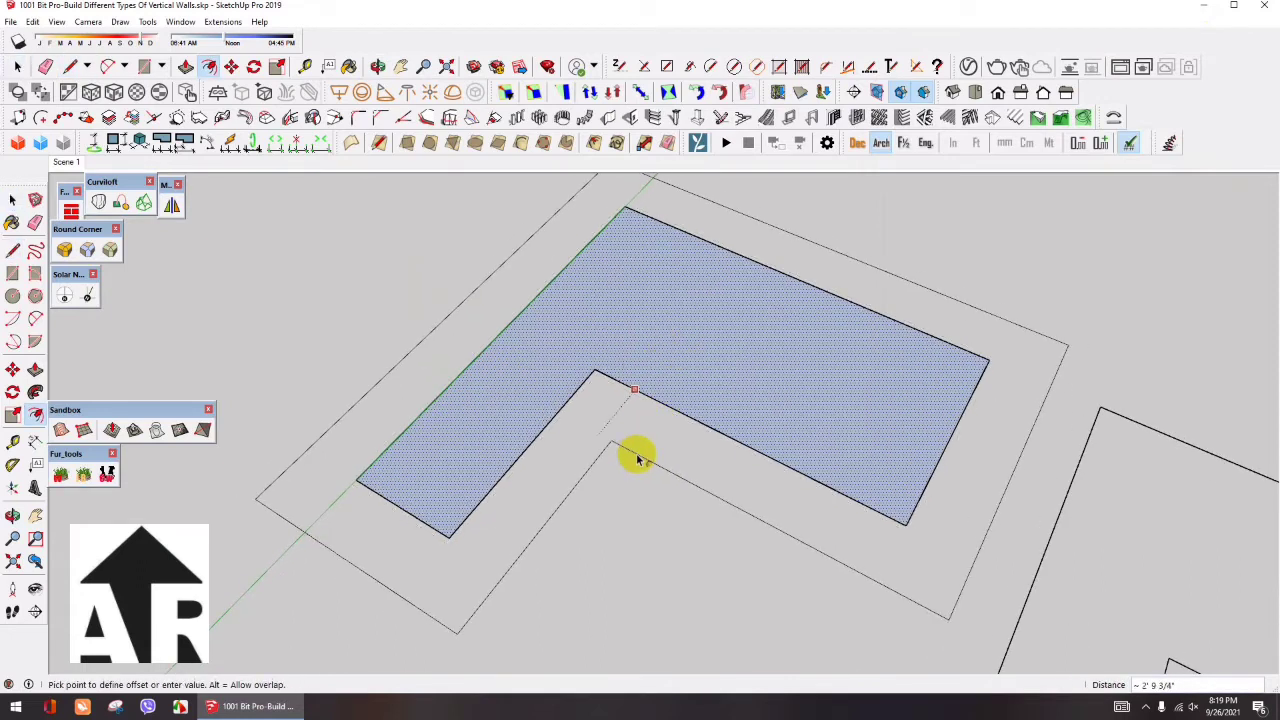
{"action": "key", "text": "Return"}
Group the L-shaped face together with its 6" offset border
{"action": "key", "text": "space"}
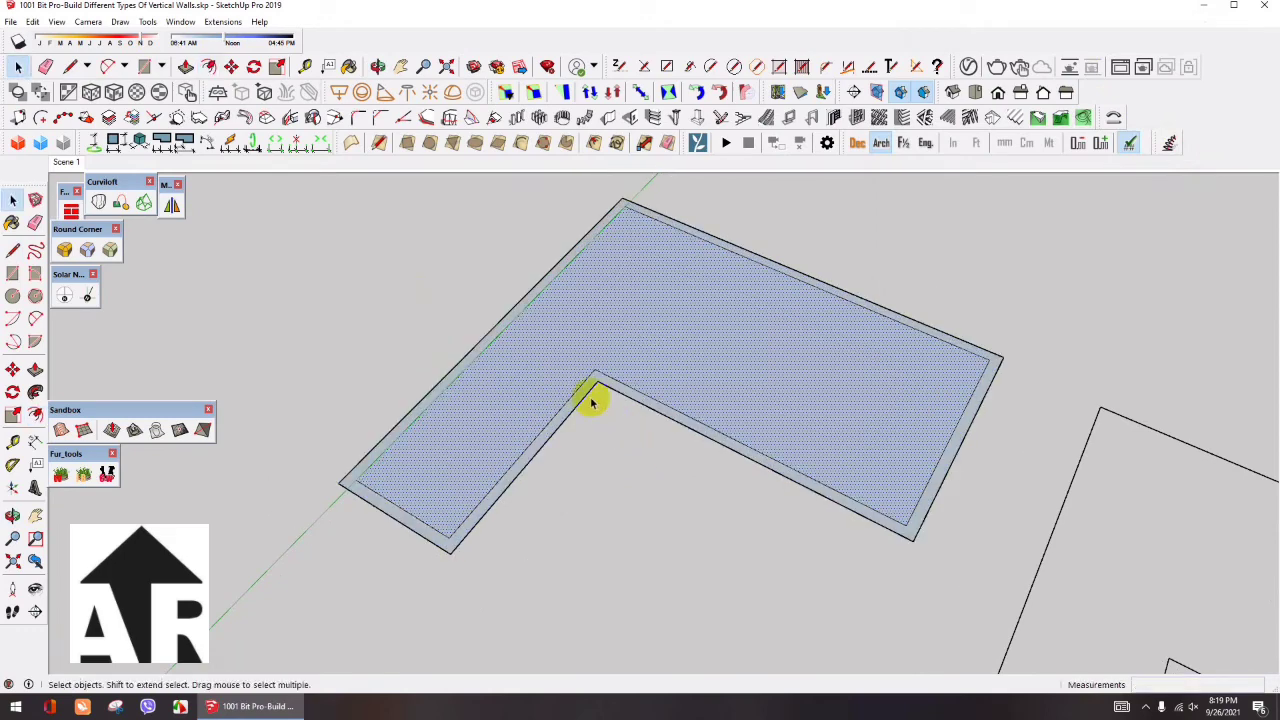
{"action": "key", "text": "e"}
{"action": "scroll", "coordinate": [490, 348], "scroll_direction": "down", "scroll_amount": 1}
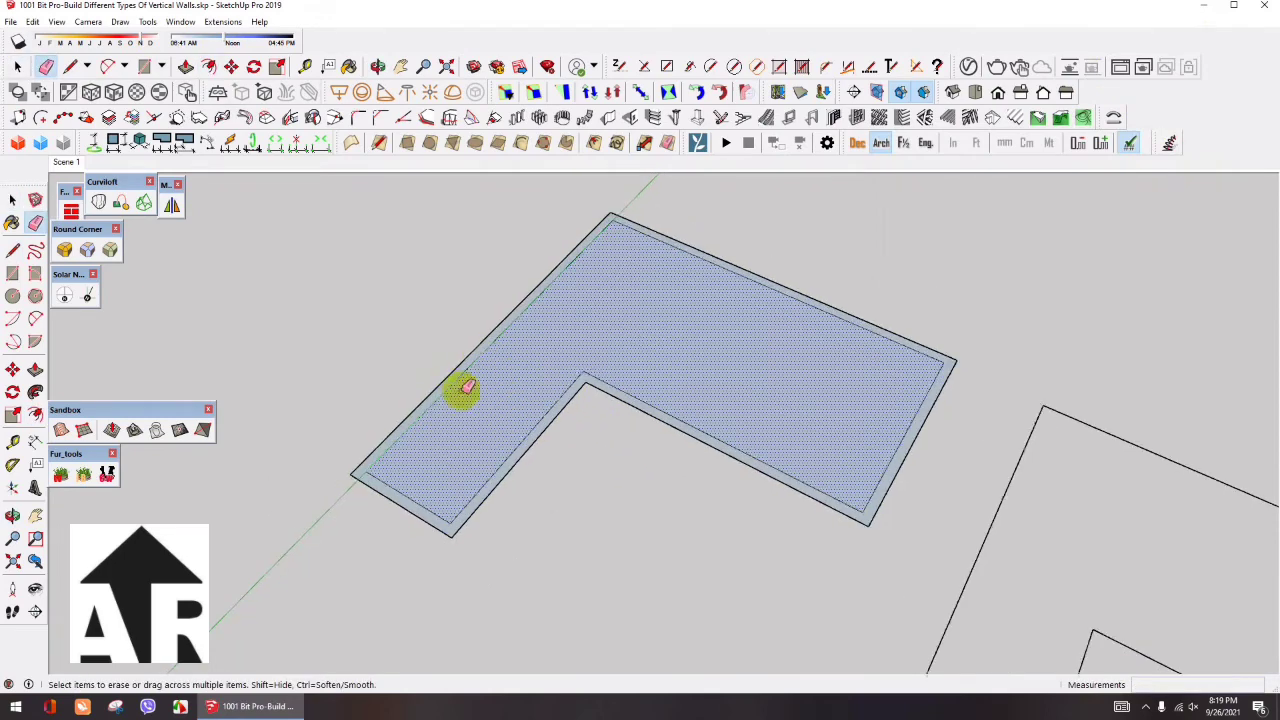
{"action": "scroll", "coordinate": [457, 386], "scroll_direction": "down", "scroll_amount": 2}
{"action": "key", "text": "space"}
{"action": "left_click_drag", "start_coordinate": [299, 239], "coordinate": [872, 564]}
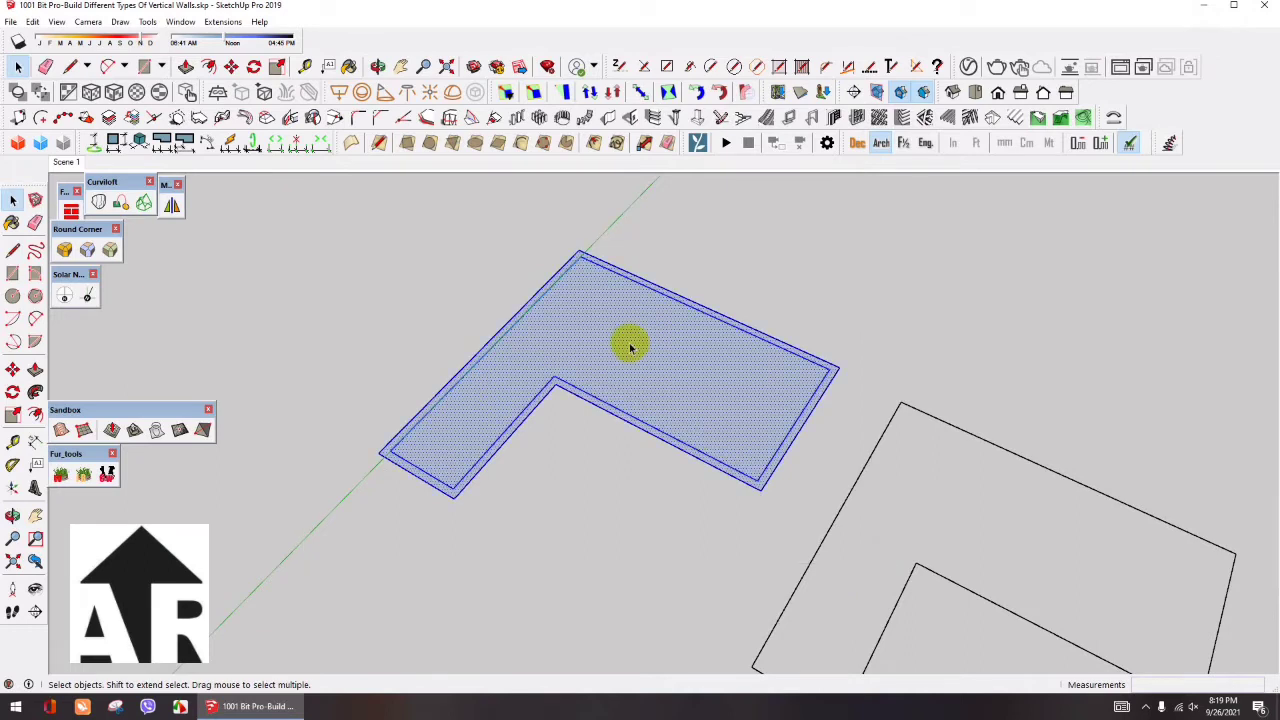
{"action": "right_click", "coordinate": [626, 343]}
{"action": "left_click", "coordinate": [667, 232]}
{"action": "scroll", "coordinate": [614, 386], "scroll_direction": "up", "scroll_amount": 1}
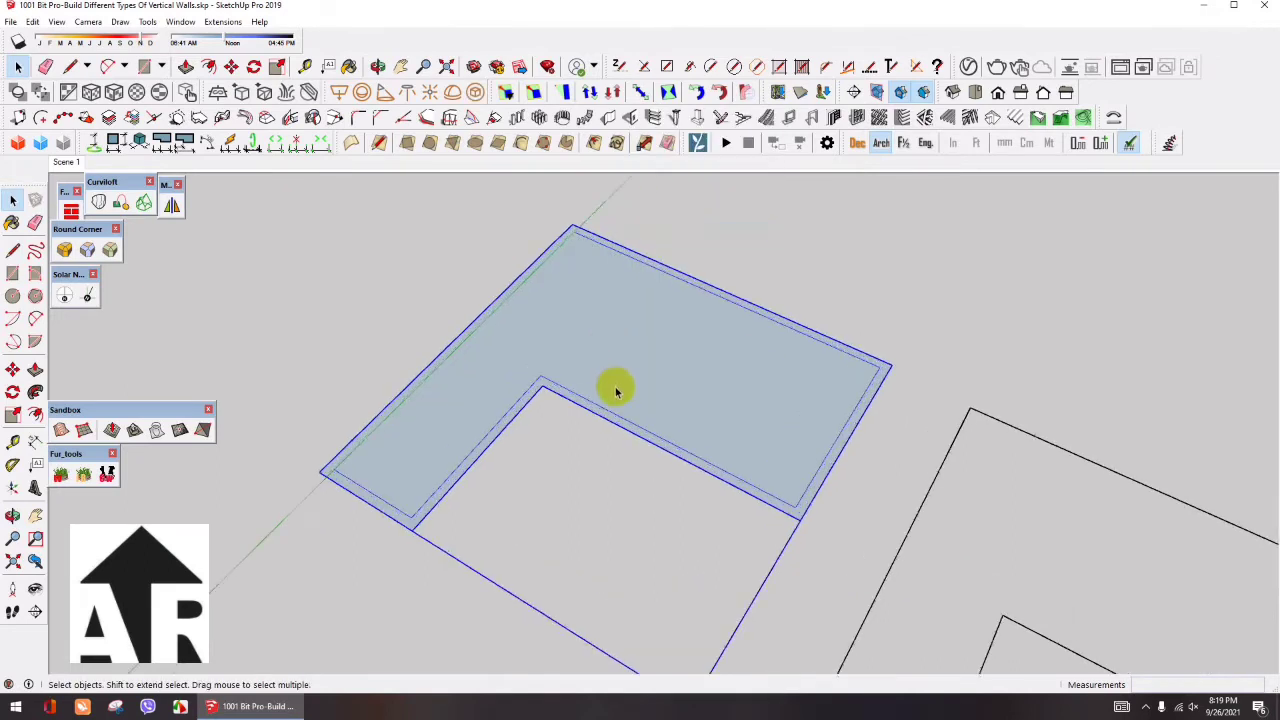
{"action": "scroll", "coordinate": [608, 378], "scroll_direction": "down", "scroll_amount": 1}
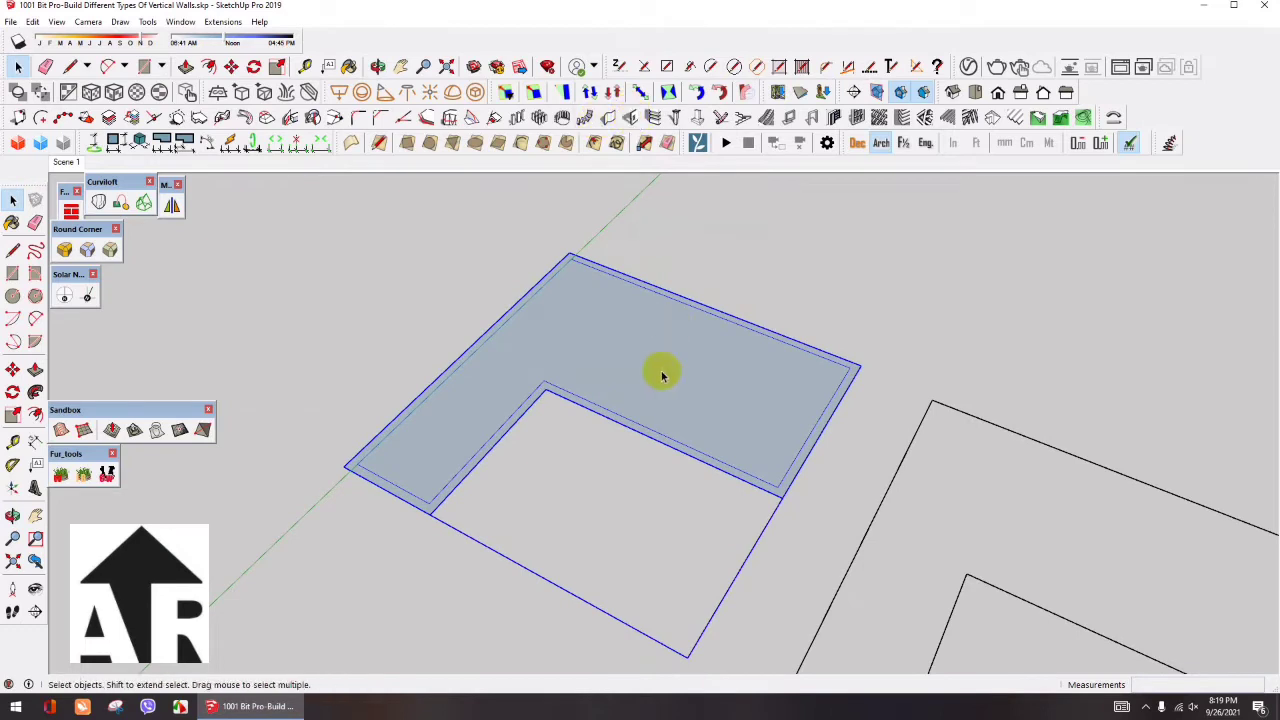
{"action": "scroll", "coordinate": [543, 360], "scroll_direction": "down", "scroll_amount": 2}
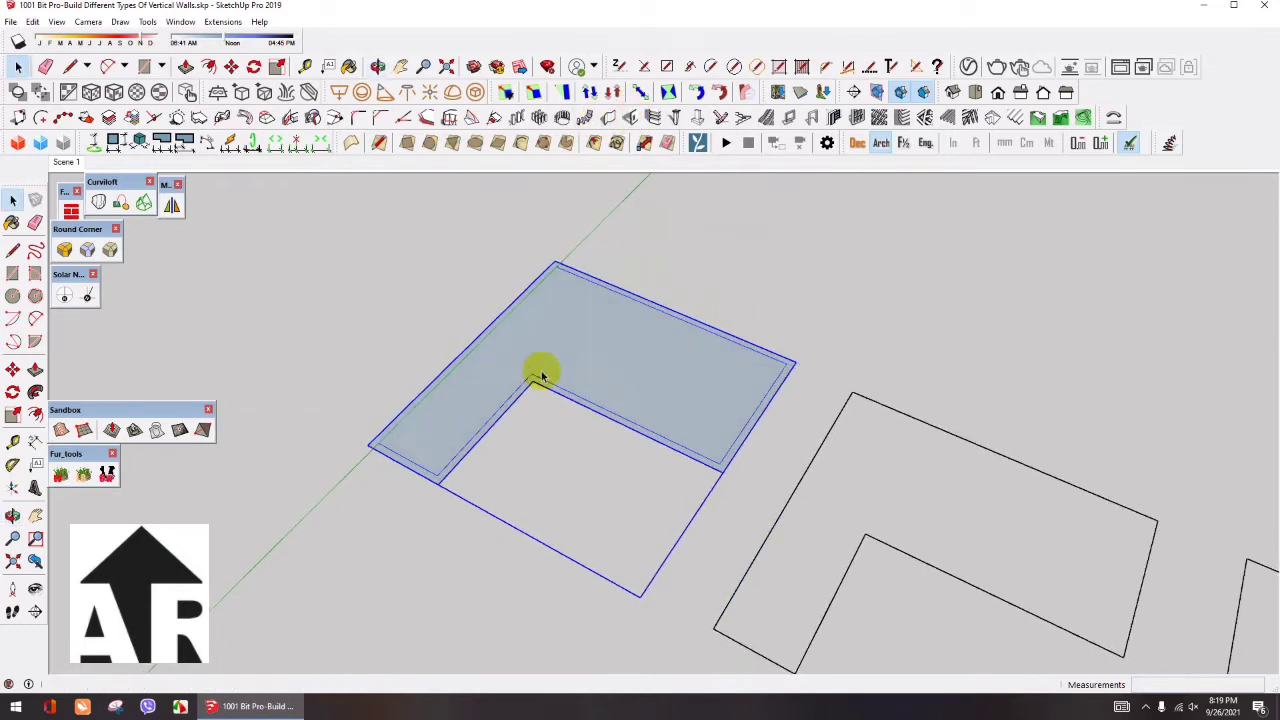
Set the vertical wall to right alignment, 6" thickness and 10' height
{"action": "left_click", "coordinate": [608, 119]}
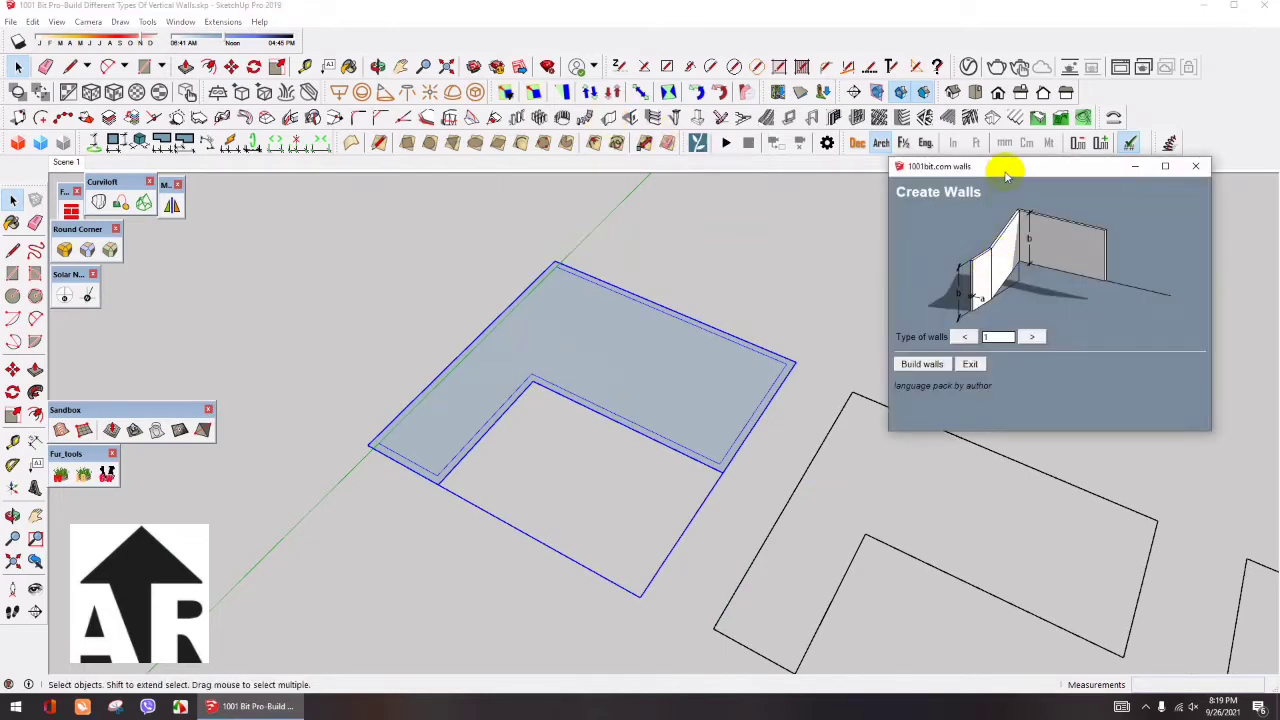
{"action": "left_click", "coordinate": [922, 371]}
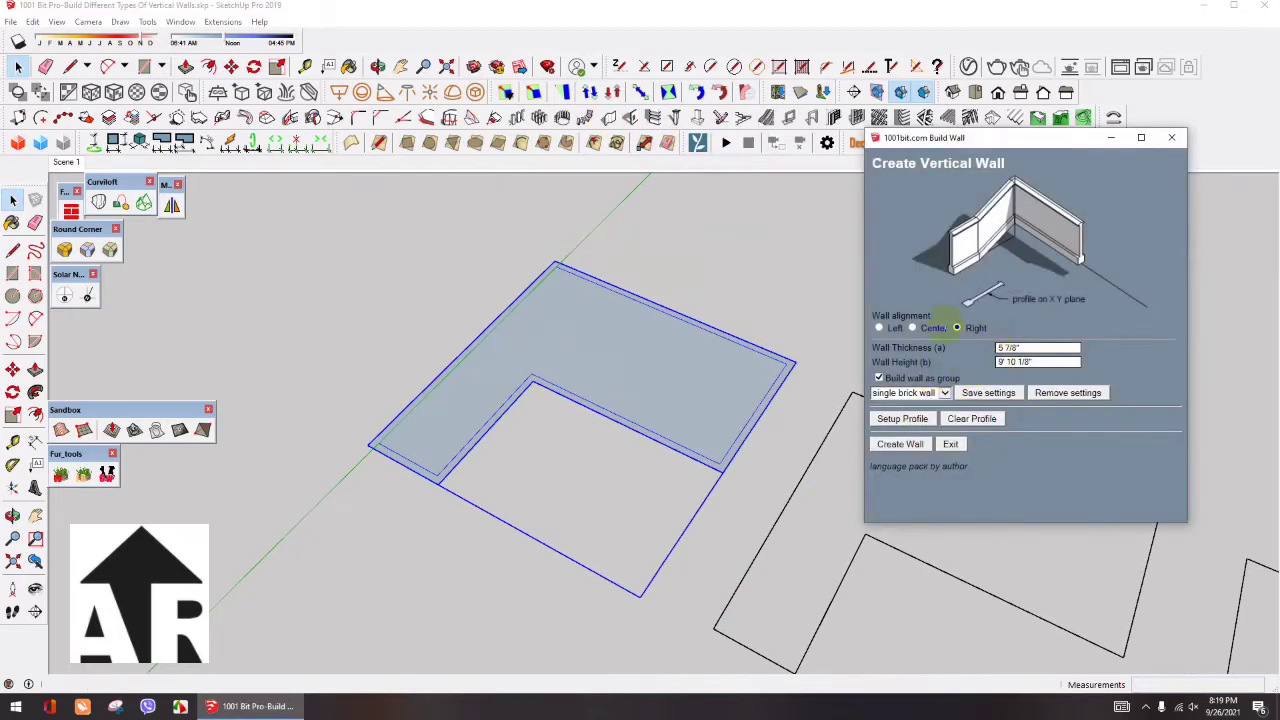
{"action": "left_click", "coordinate": [956, 328]}
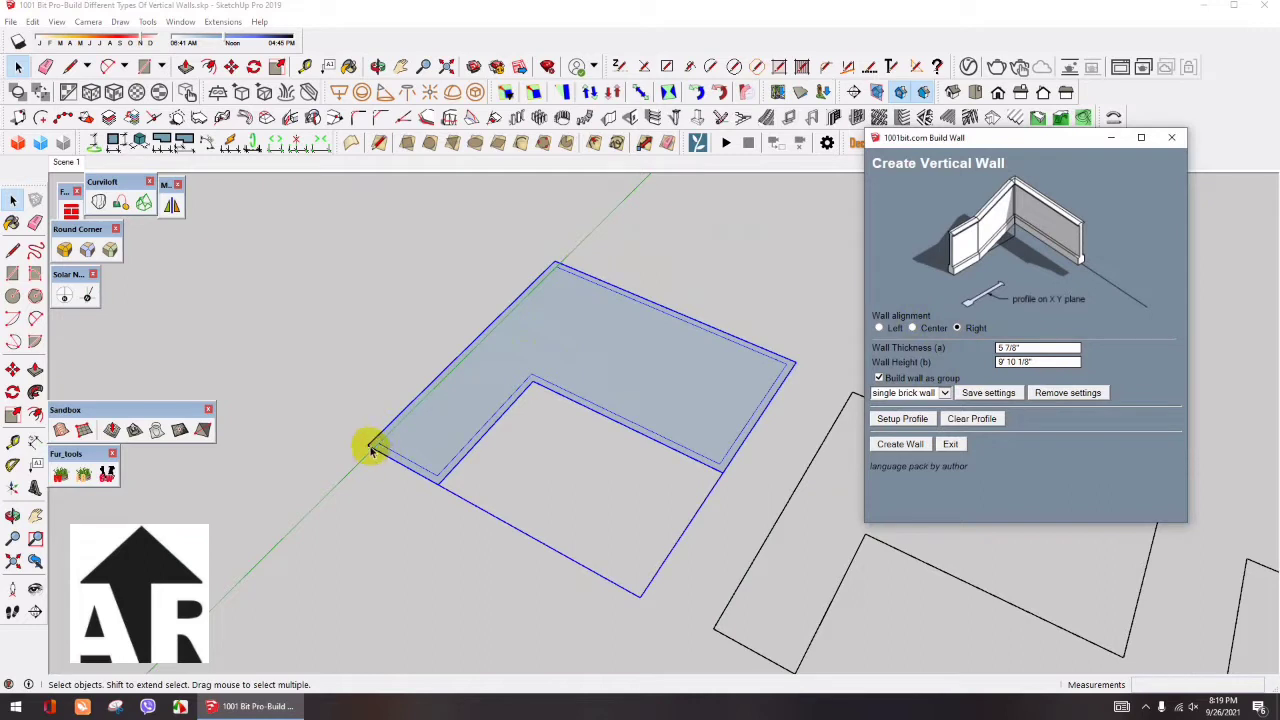
{"action": "left_click", "coordinate": [1030, 348]}
{"action": "type", "text": "6"}
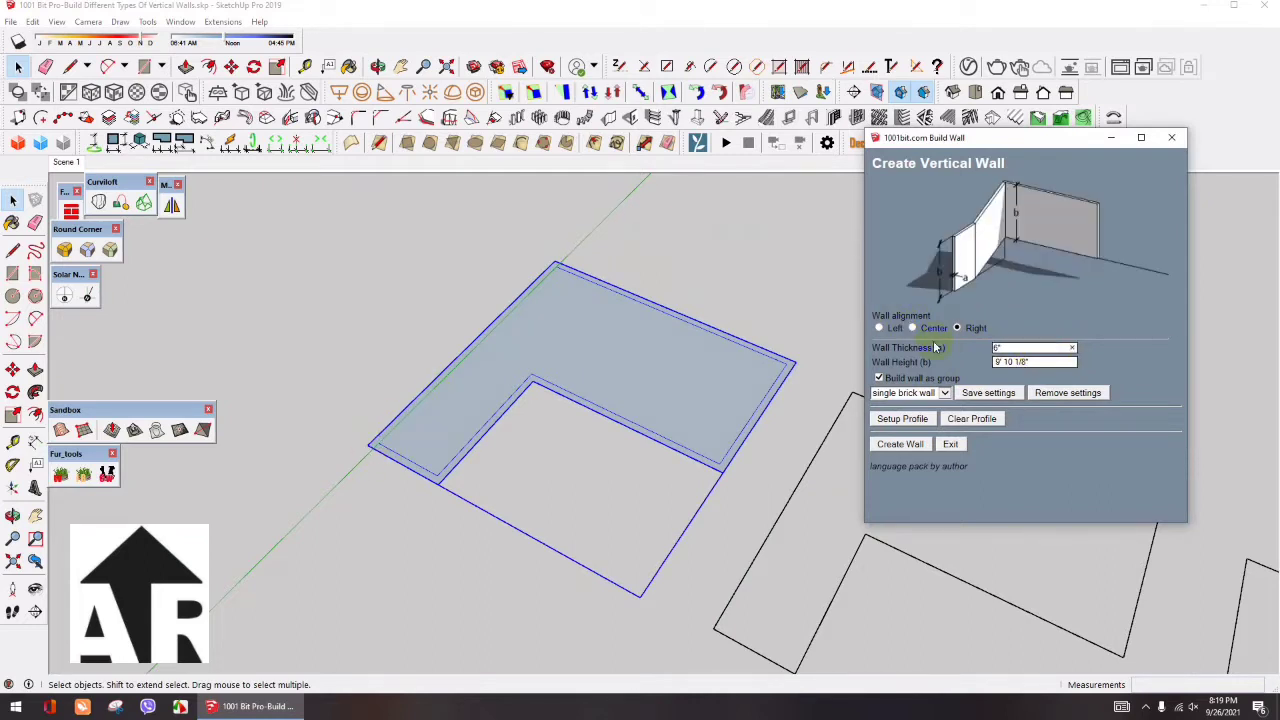
{"action": "left_click", "coordinate": [1040, 361]}
{"action": "type", "text": "1"}
{"action": "type", "text": "0"}
Start a wall at the L-shape's left corner, then cancel the unfinished preview
{"action": "left_click", "coordinate": [918, 445]}
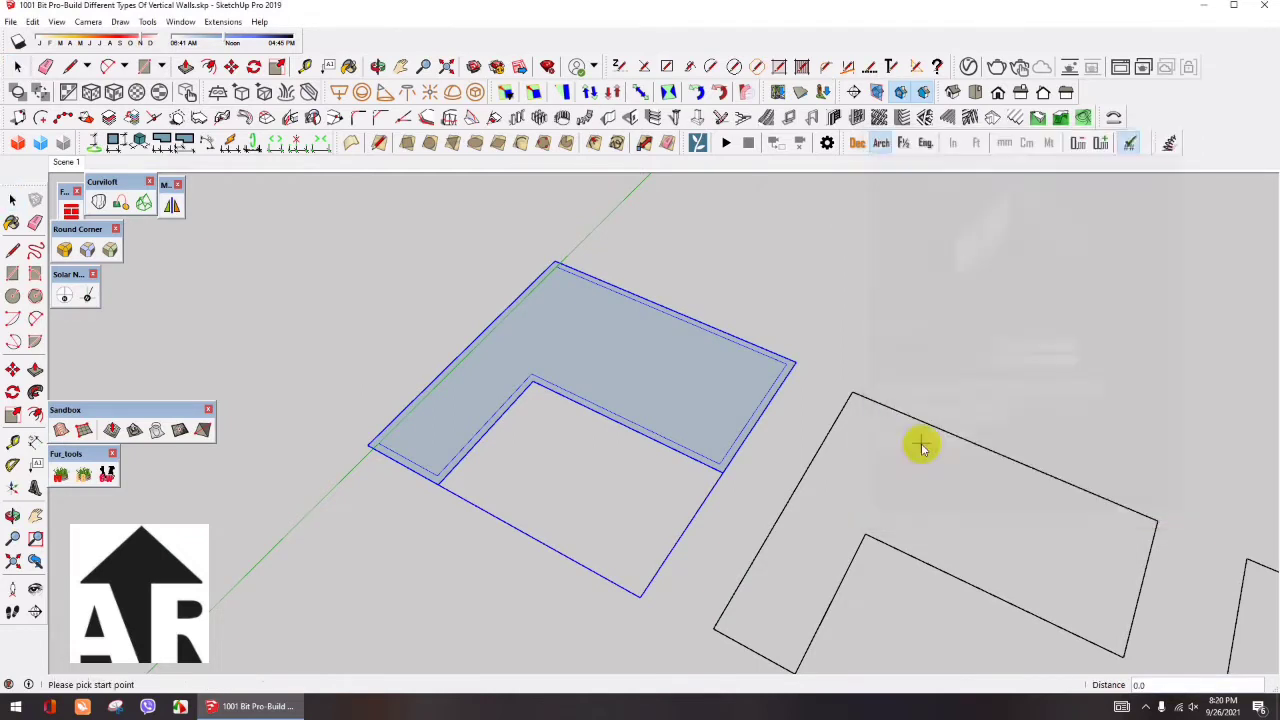
{"action": "scroll", "coordinate": [426, 446], "scroll_direction": "up", "scroll_amount": 1}
{"action": "scroll", "coordinate": [360, 443], "scroll_direction": "up", "scroll_amount": 1}
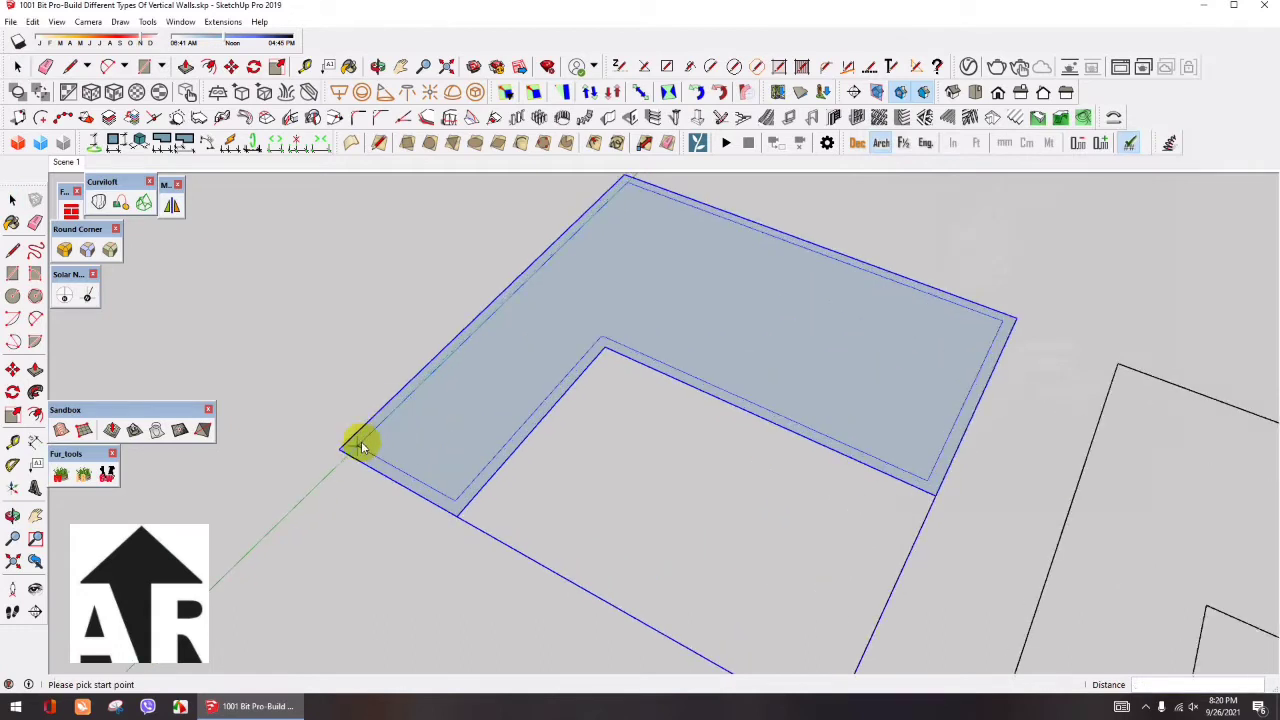
{"action": "scroll", "coordinate": [337, 449], "scroll_direction": "up", "scroll_amount": 1}
{"action": "left_click", "coordinate": [338, 450]}
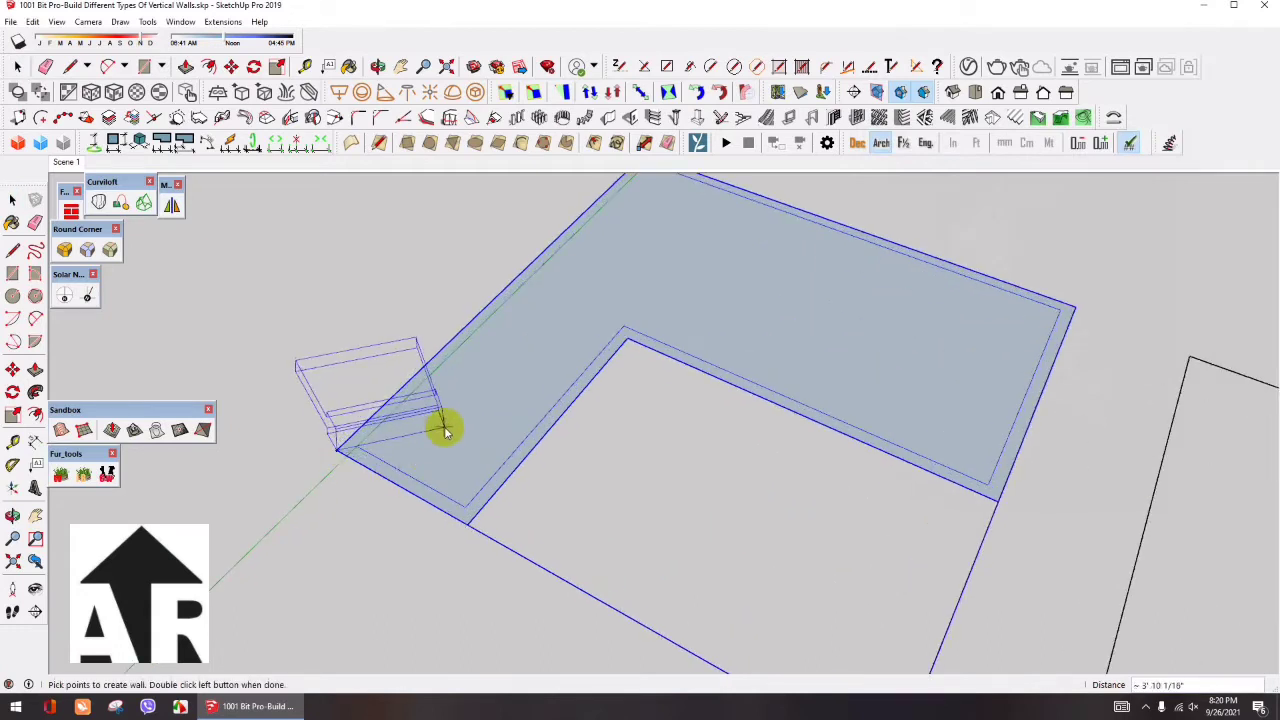
{"action": "key", "text": "space"}
{"action": "scroll", "coordinate": [358, 407], "scroll_direction": "down", "scroll_amount": 1}
{"action": "scroll", "coordinate": [358, 407], "scroll_direction": "down", "scroll_amount": 1}
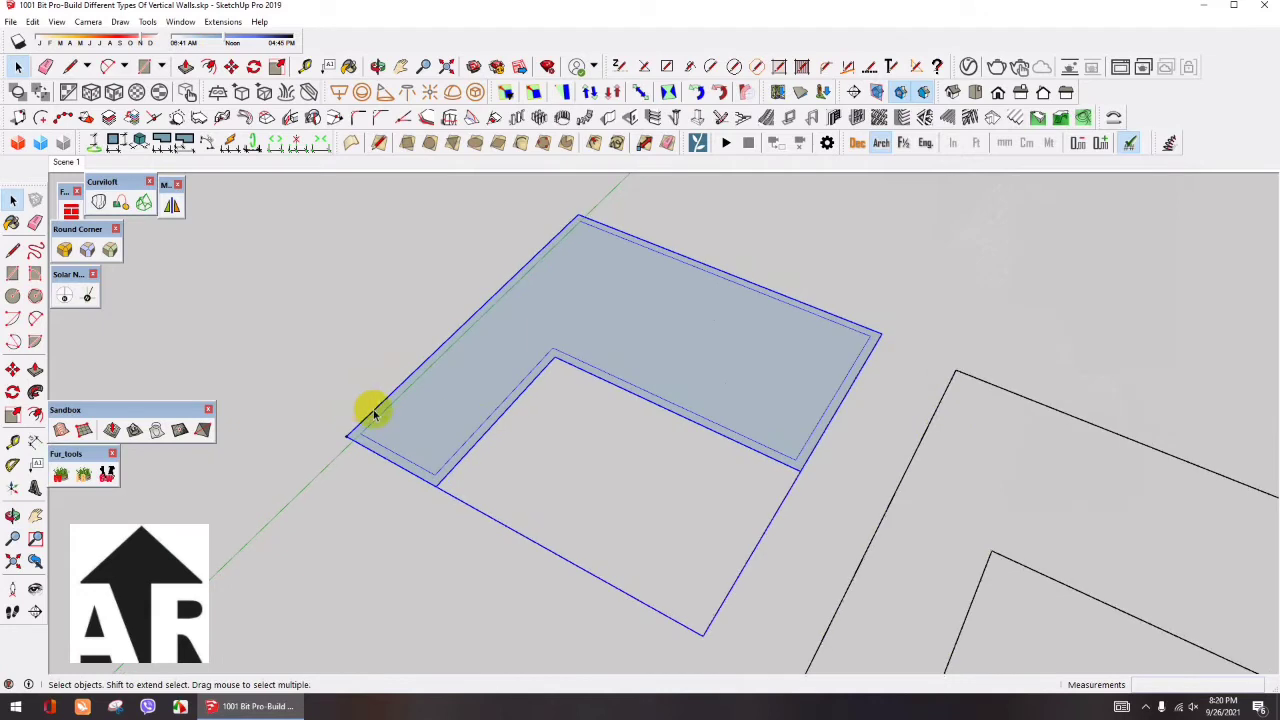
Clear the stored wall profile and set plain walls to 6" thick and 10' high
{"action": "left_click", "coordinate": [608, 118]}
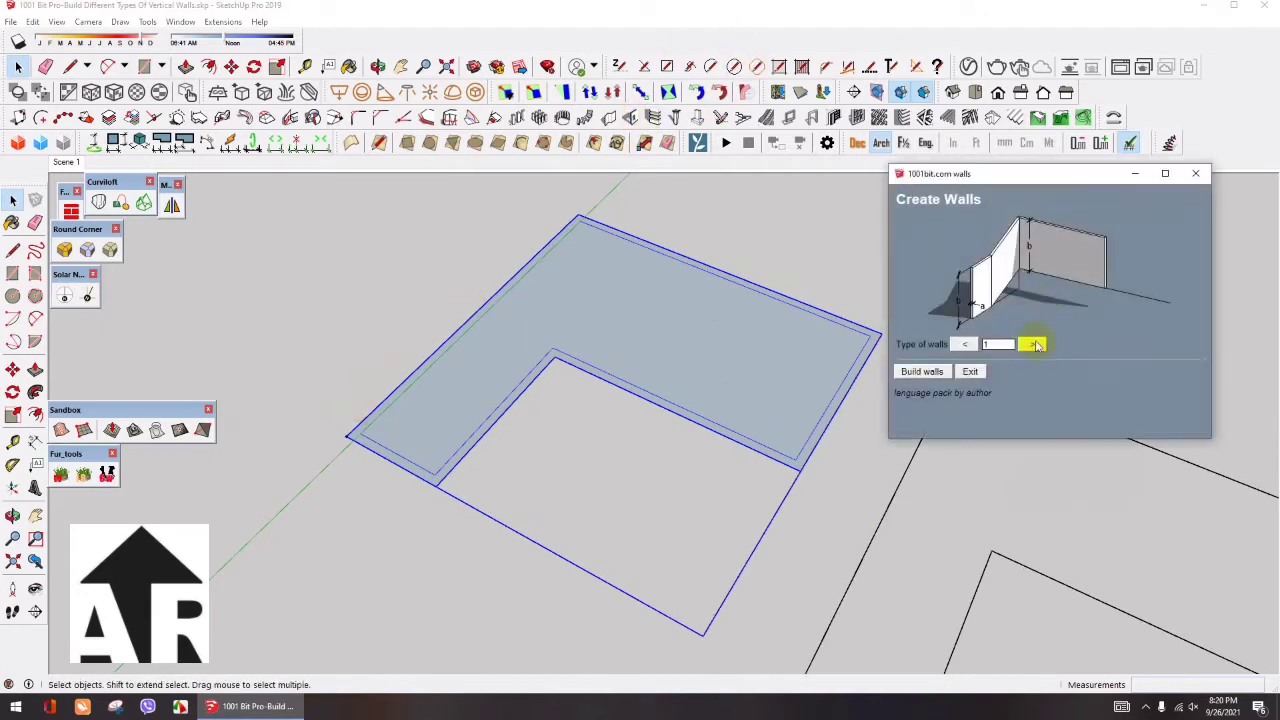
{"action": "left_click", "coordinate": [925, 372]}
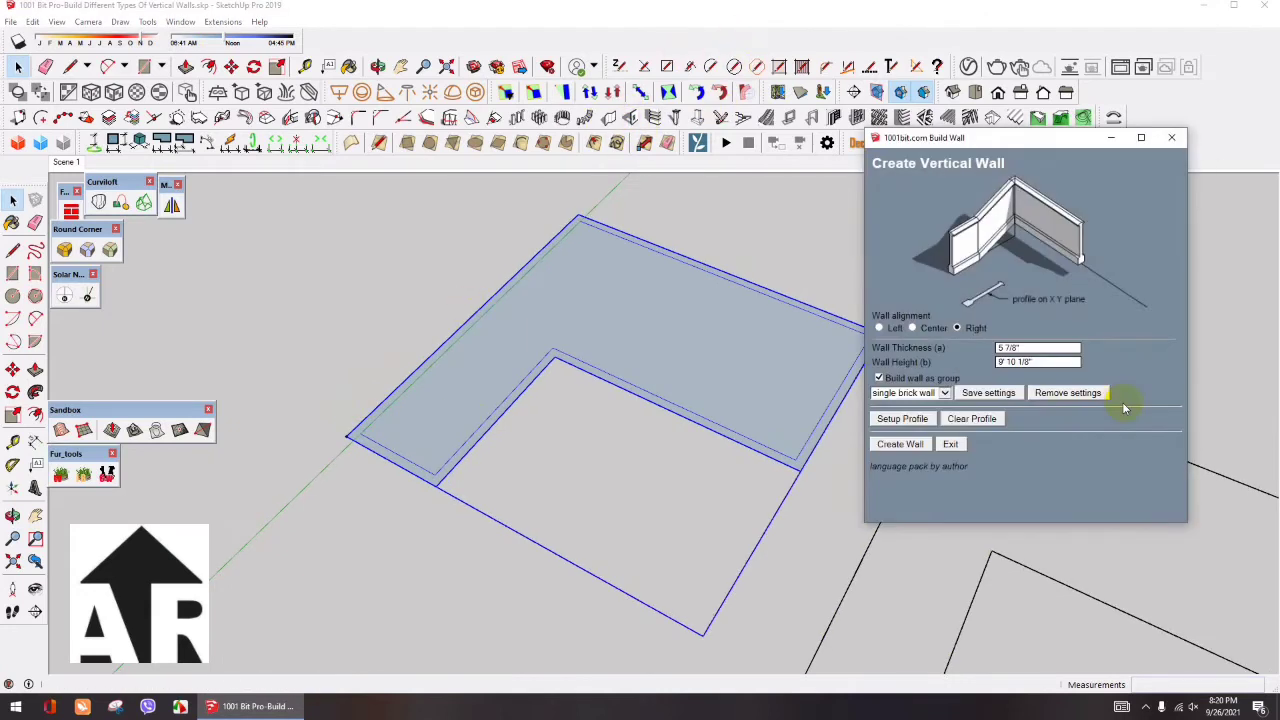
{"action": "left_click", "coordinate": [965, 418]}
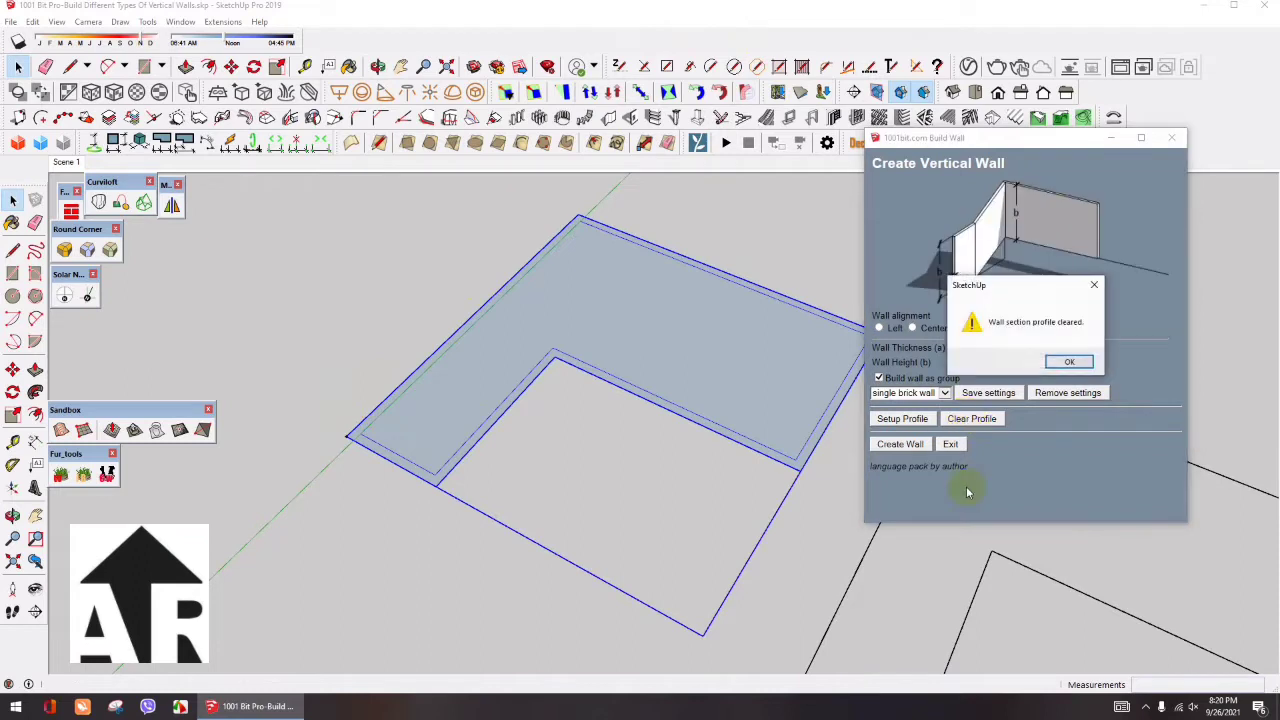
{"action": "left_click", "coordinate": [1069, 361]}
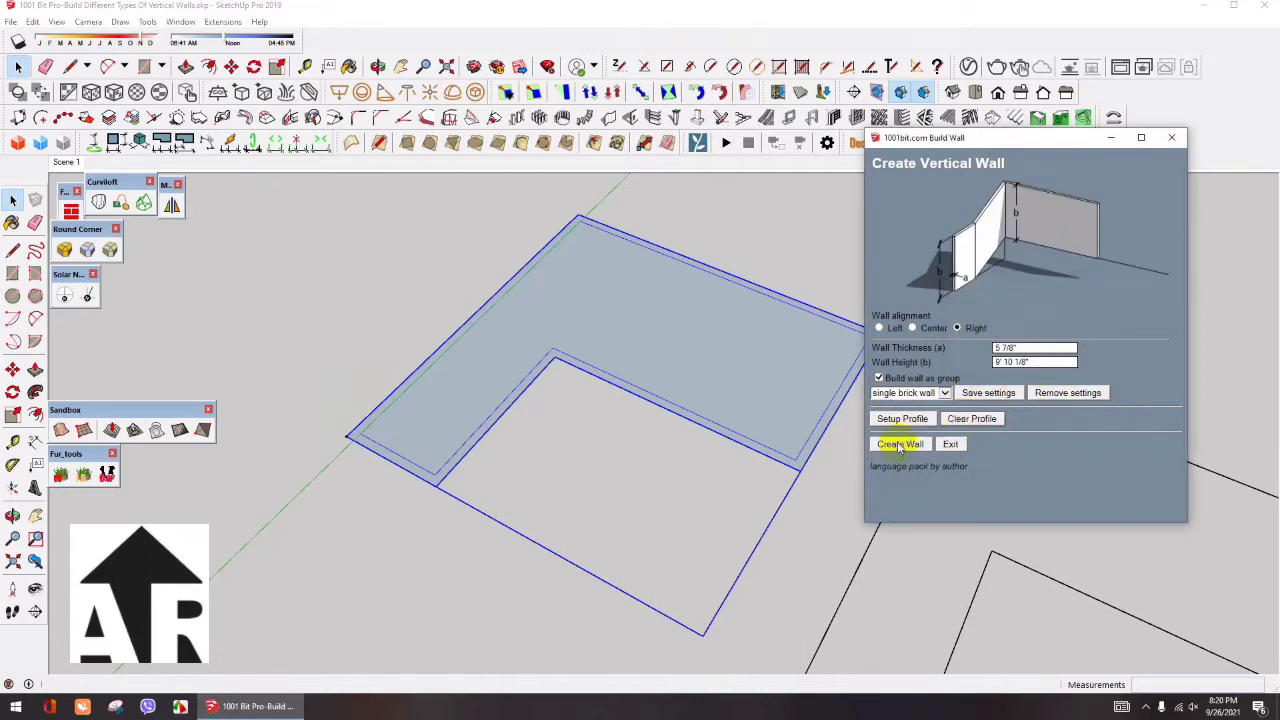
{"action": "triple_click", "coordinate": [1010, 348]}
{"action": "type", "text": "6"}
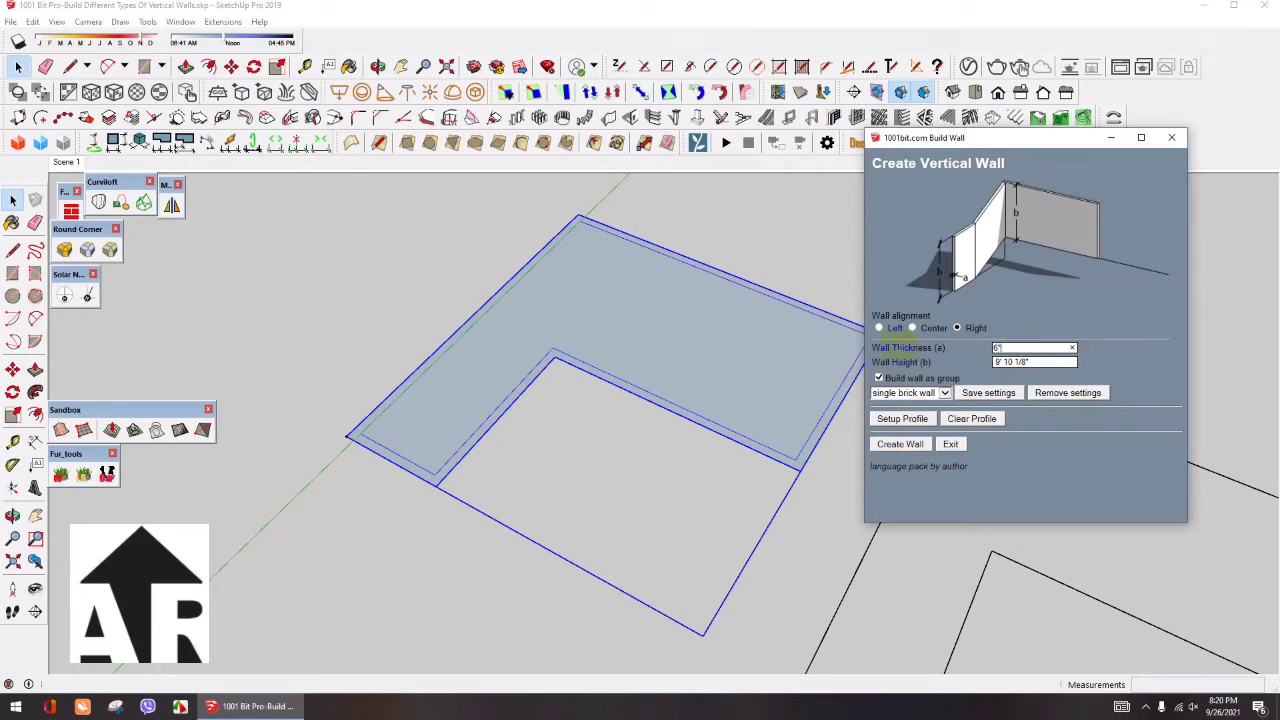
{"action": "triple_click", "coordinate": [1055, 362]}
{"action": "type", "text": "10"}
{"action": "left_click", "coordinate": [898, 444]}
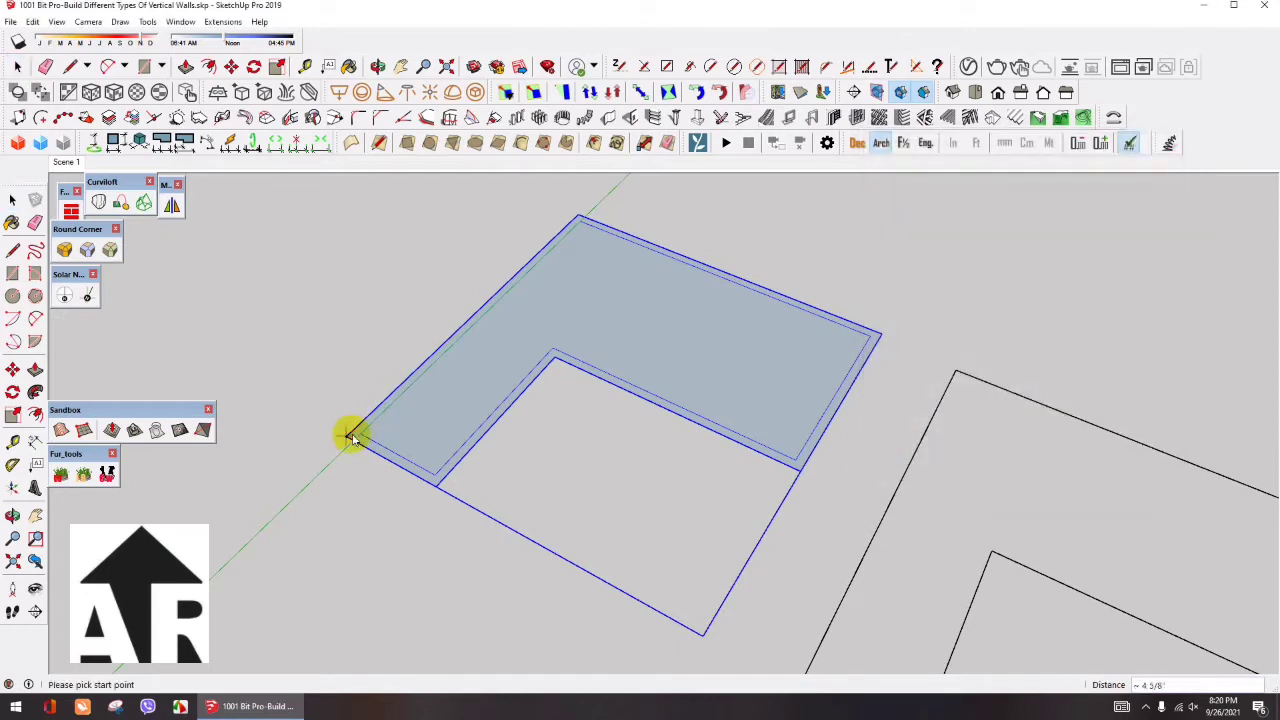
Run the wall from the L's lower-left corner through the inner corner to the right back corner
{"action": "left_click", "coordinate": [349, 434]}
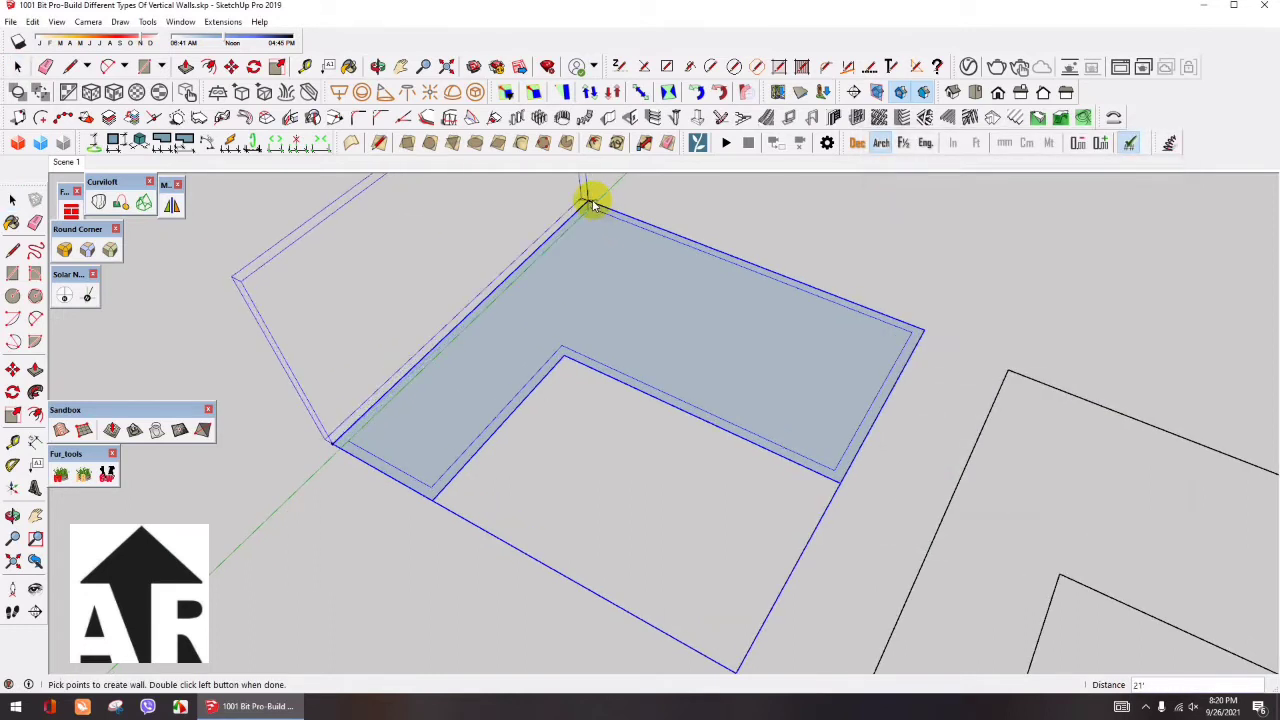
{"action": "mouse_move", "coordinate": [593, 203]}
{"action": "middle_mouse_down"}
{"action": "mouse_move", "coordinate": [691, 277]}
{"action": "mouse_move", "coordinate": [489, 406]}
{"action": "middle_mouse_up"}
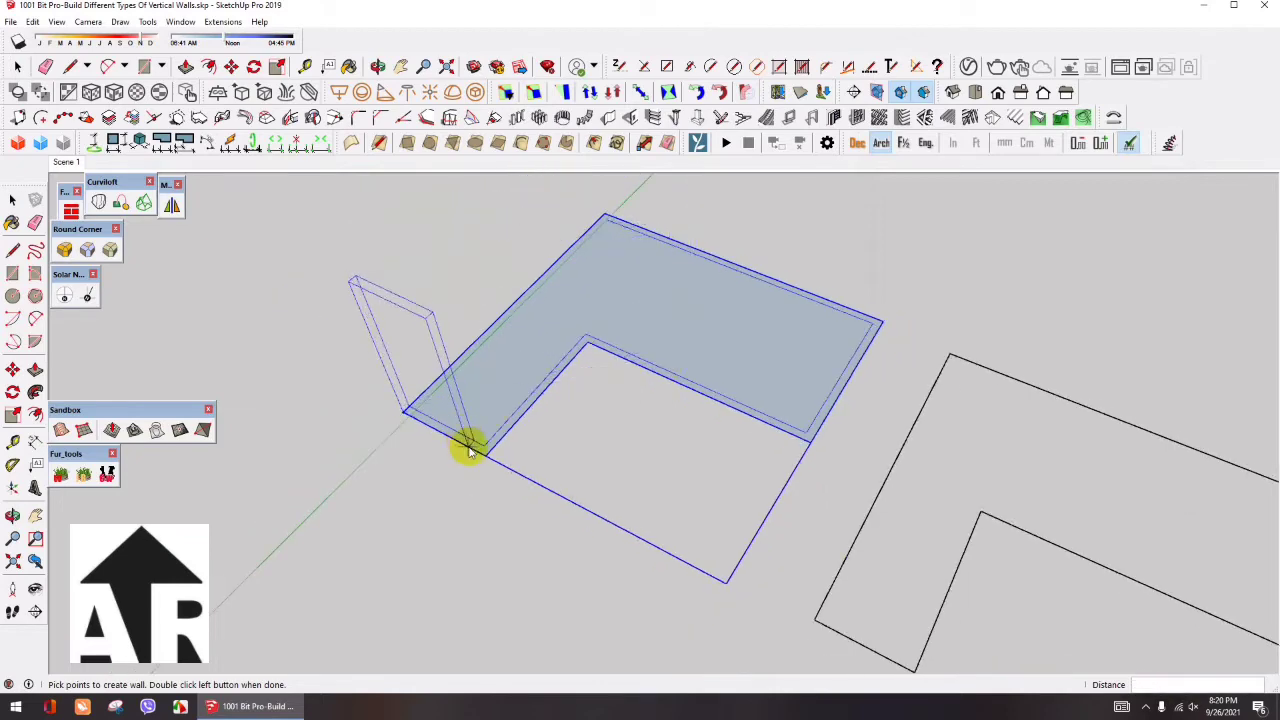
{"action": "scroll", "coordinate": [470, 448], "scroll_direction": "up", "scroll_amount": 2}
{"action": "scroll", "coordinate": [476, 452], "scroll_direction": "up", "scroll_amount": 2}
{"action": "left_click", "coordinate": [486, 453]}
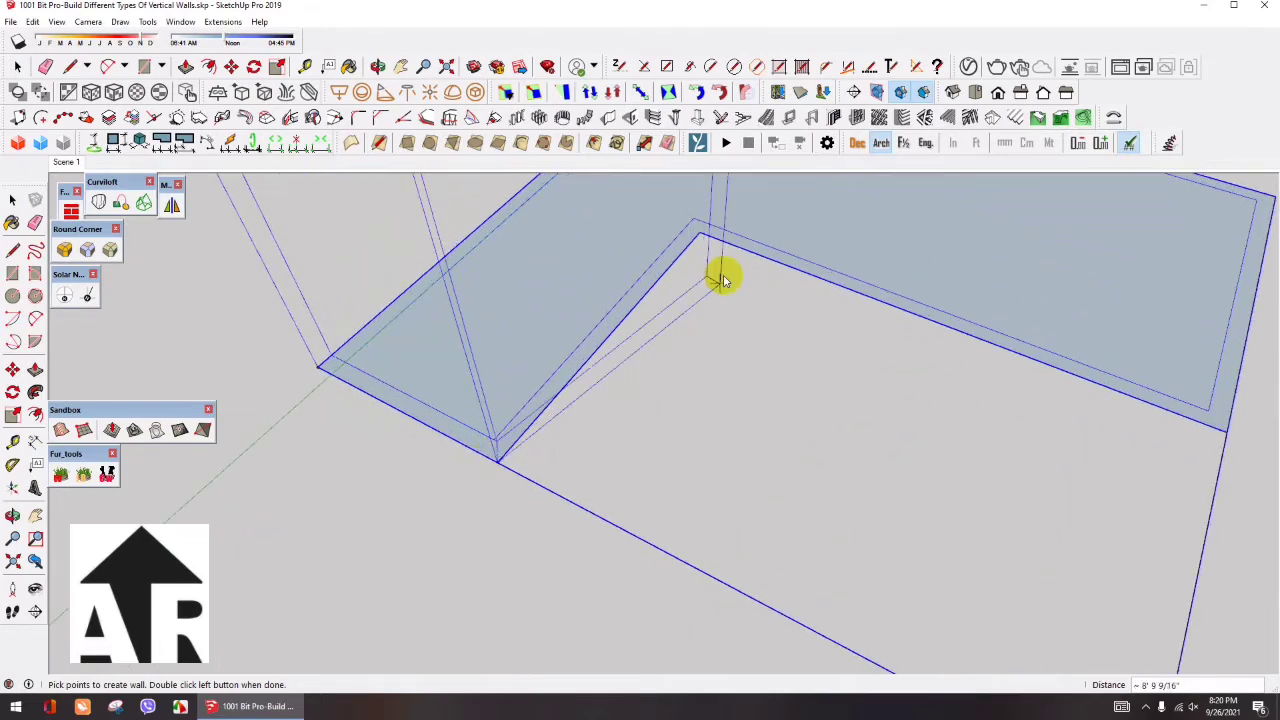
{"action": "left_click", "coordinate": [697, 232]}
{"action": "scroll", "coordinate": [491, 472], "scroll_direction": "down", "scroll_amount": 2}
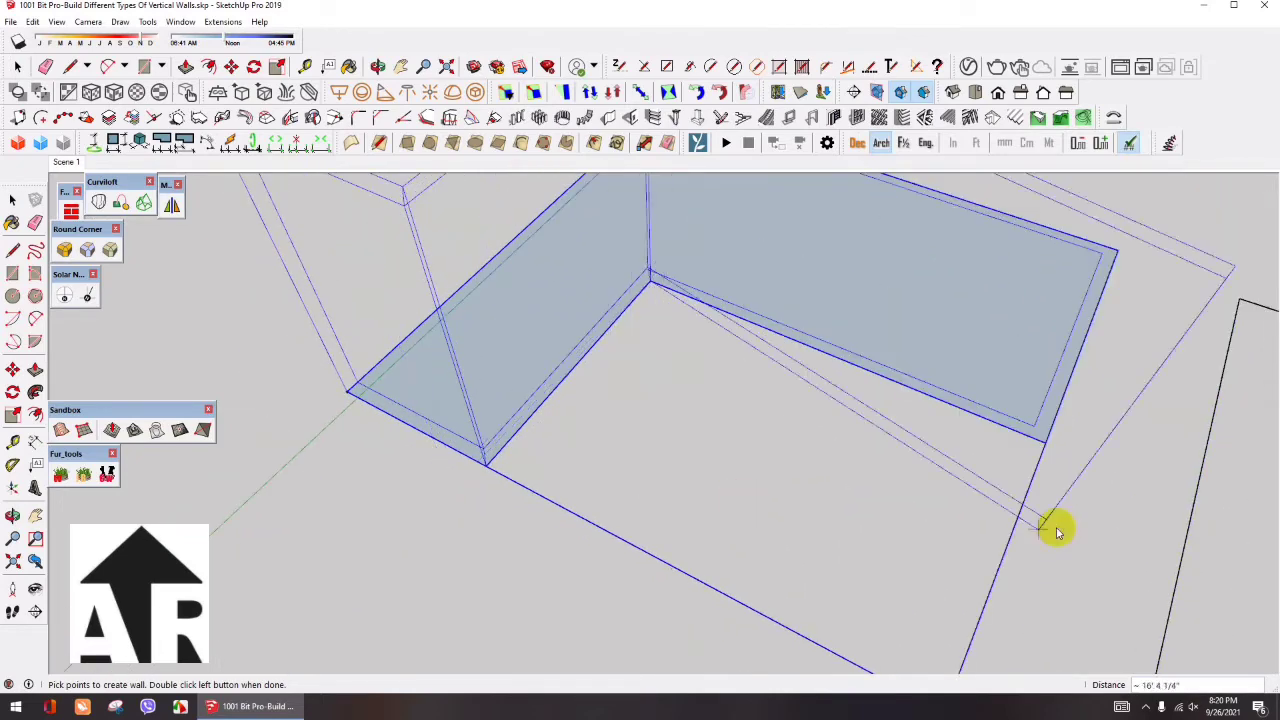
{"action": "left_click", "coordinate": [1043, 435]}
{"action": "left_click", "coordinate": [1114, 250]}
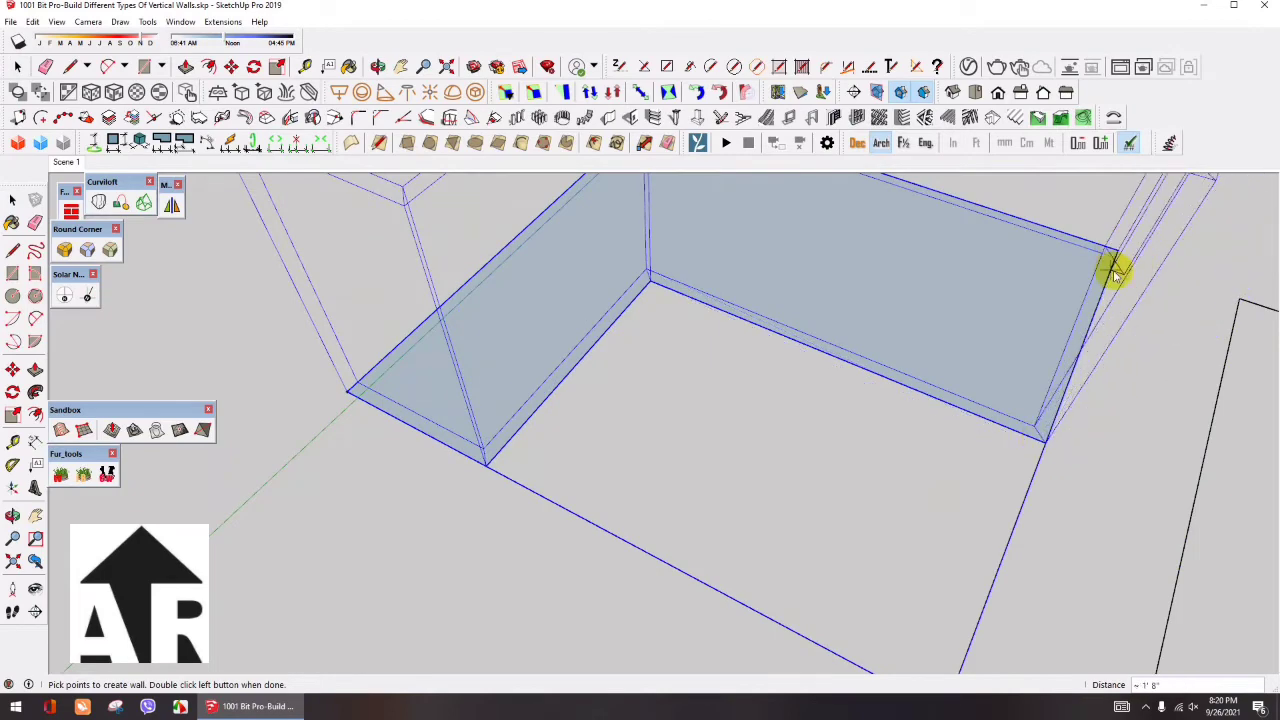
Continue the wall to the back-left corner and close the loop to finish
{"action": "mouse_move", "coordinate": [1114, 271]}
{"action": "middle_mouse_down"}
{"action": "mouse_move", "coordinate": [903, 566]}
{"action": "mouse_move", "coordinate": [847, 332]}
{"action": "middle_mouse_up"}
{"action": "scroll", "coordinate": [750, 285], "scroll_direction": "up", "scroll_amount": 2}
{"action": "left_click", "coordinate": [723, 266]}
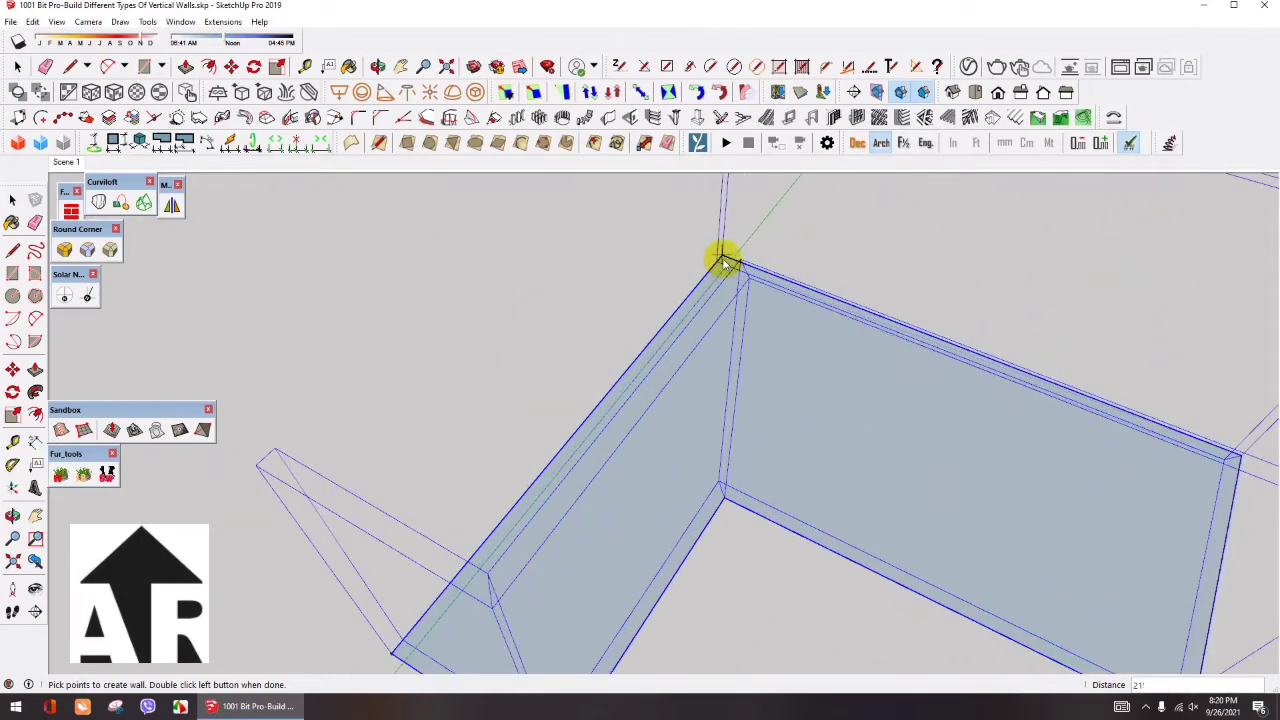
{"action": "scroll", "coordinate": [771, 243], "scroll_direction": "down", "scroll_amount": 2}
{"action": "scroll", "coordinate": [626, 417], "scroll_direction": "down", "scroll_amount": 3}
{"action": "scroll", "coordinate": [654, 374], "scroll_direction": "up", "scroll_amount": 1}
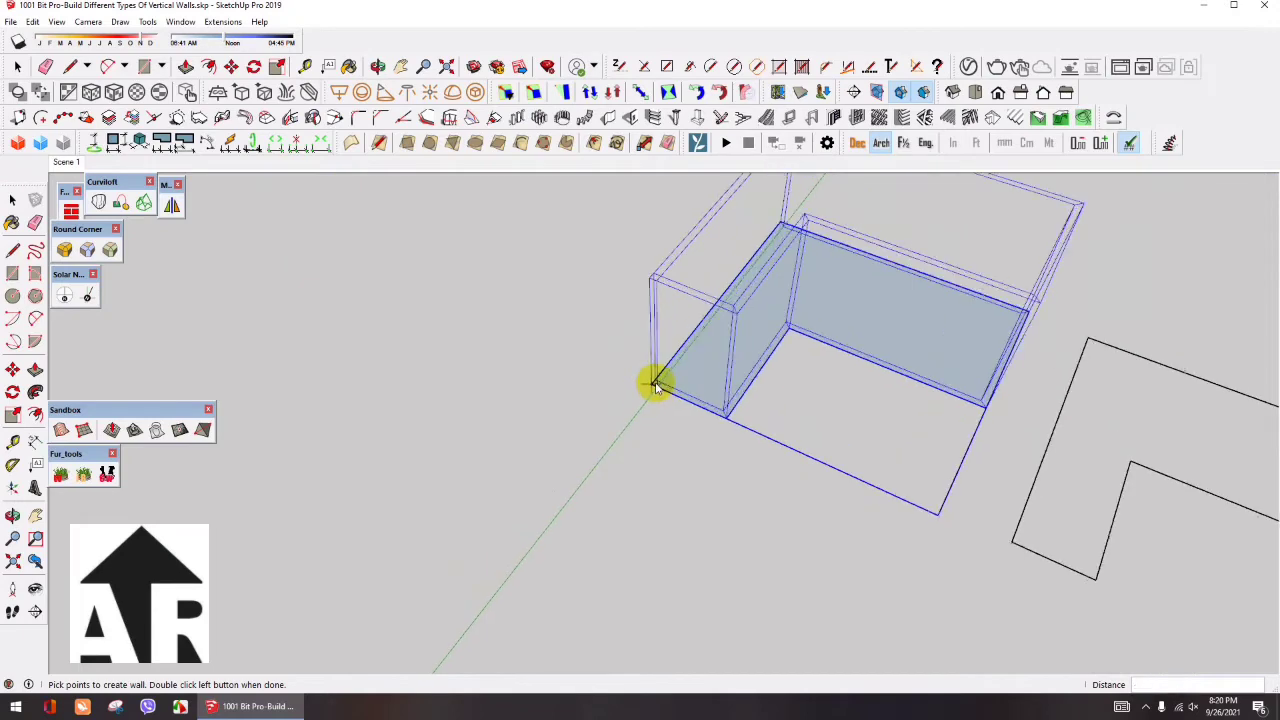
{"action": "double_click", "coordinate": [654, 377]}
{"action": "scroll", "coordinate": [501, 430], "scroll_direction": "down", "scroll_amount": 2}
{"action": "middle_click_drag", "start_coordinate": [501, 430], "coordinate": [671, 465]}
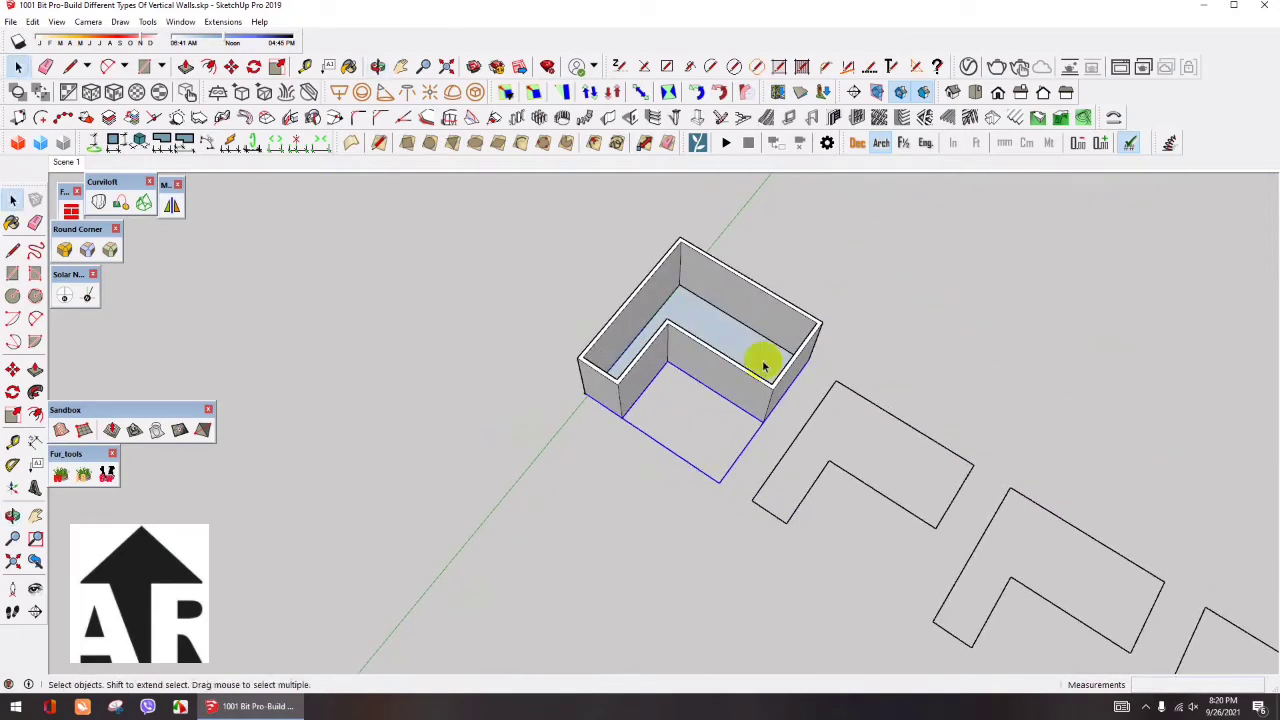
{"action": "scroll", "coordinate": [766, 357], "scroll_direction": "up", "scroll_amount": 2}
{"action": "scroll", "coordinate": [749, 406], "scroll_direction": "down", "scroll_amount": 2}
{"action": "mouse_move", "coordinate": [749, 406]}
{"action": "middle_mouse_down"}
{"action": "mouse_move", "coordinate": [566, 433]}
{"action": "mouse_move", "coordinate": [590, 345]}
{"action": "mouse_move", "coordinate": [561, 369]}
{"action": "middle_mouse_up"}
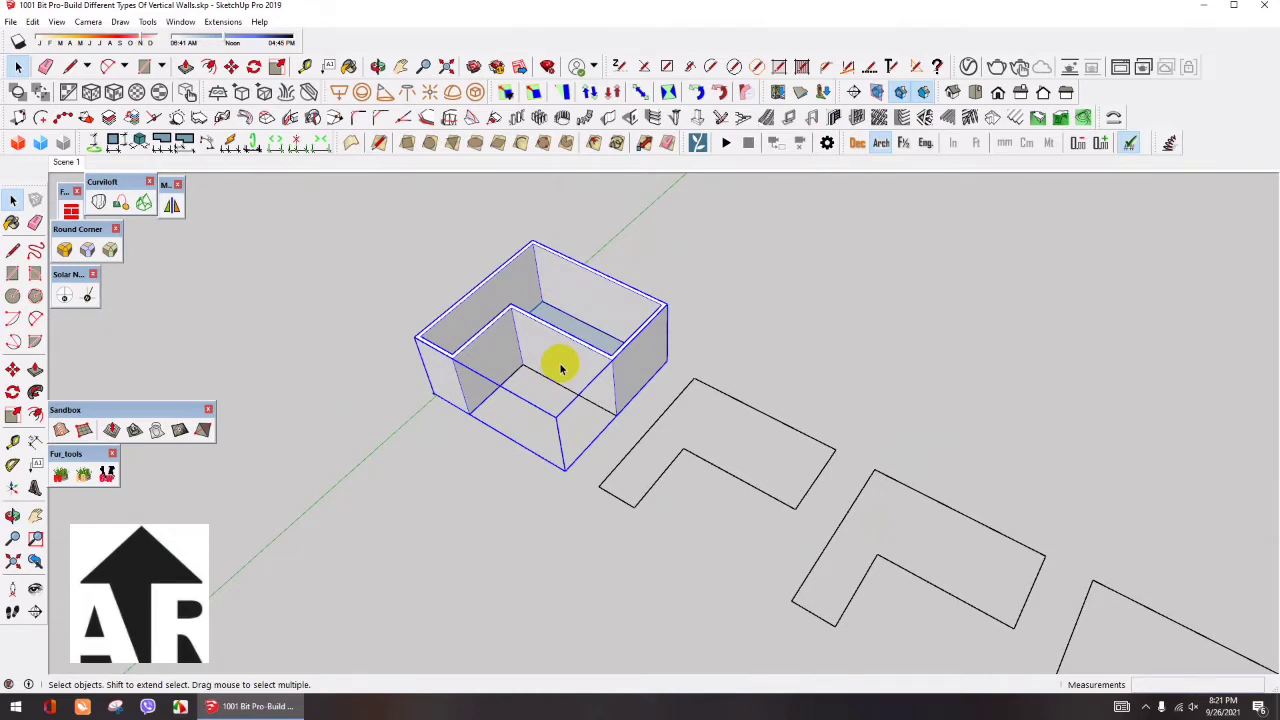
{"action": "scroll", "coordinate": [563, 372], "scroll_direction": "up", "scroll_amount": 2}
{"action": "scroll", "coordinate": [572, 388], "scroll_direction": "up", "scroll_amount": 1}
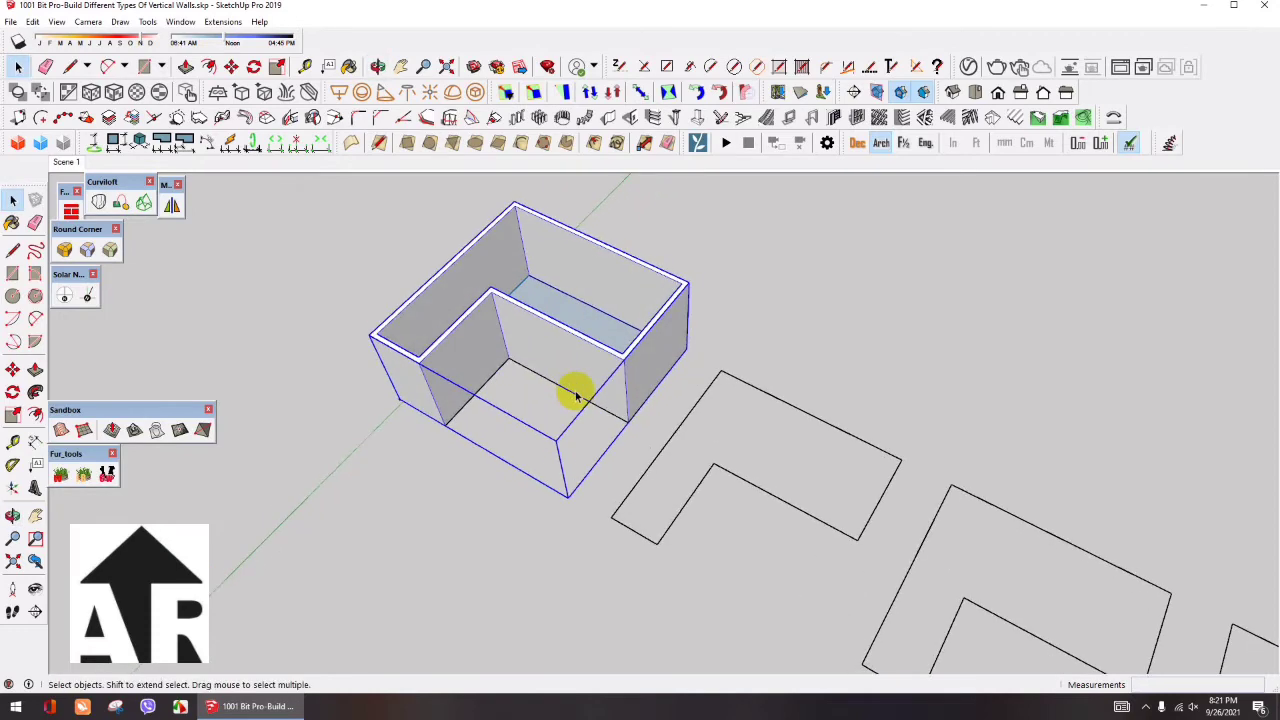
{"action": "mouse_move", "coordinate": [575, 395]}
{"action": "middle_mouse_down"}
{"action": "mouse_move", "coordinate": [566, 380]}
{"action": "mouse_move", "coordinate": [588, 368]}
{"action": "middle_mouse_up"}
{"action": "scroll", "coordinate": [572, 375], "scroll_direction": "up", "scroll_amount": 2}
{"action": "scroll", "coordinate": [286, 337], "scroll_direction": "down", "scroll_amount": 2}
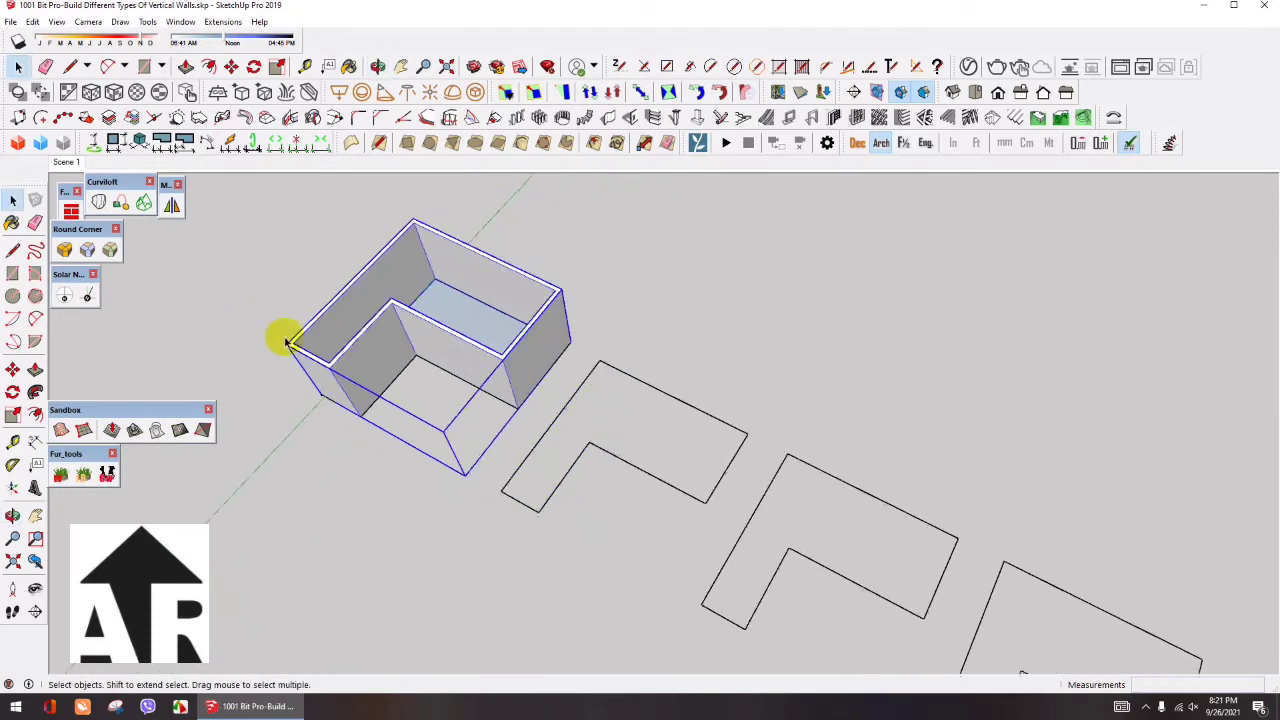
{"action": "mouse_move", "coordinate": [286, 337]}
{"action": "middle_mouse_down"}
{"action": "mouse_move", "coordinate": [417, 386]}
{"action": "mouse_move", "coordinate": [406, 354]}
{"action": "mouse_move", "coordinate": [416, 330]}
{"action": "mouse_move", "coordinate": [449, 360]}
{"action": "middle_mouse_up"}
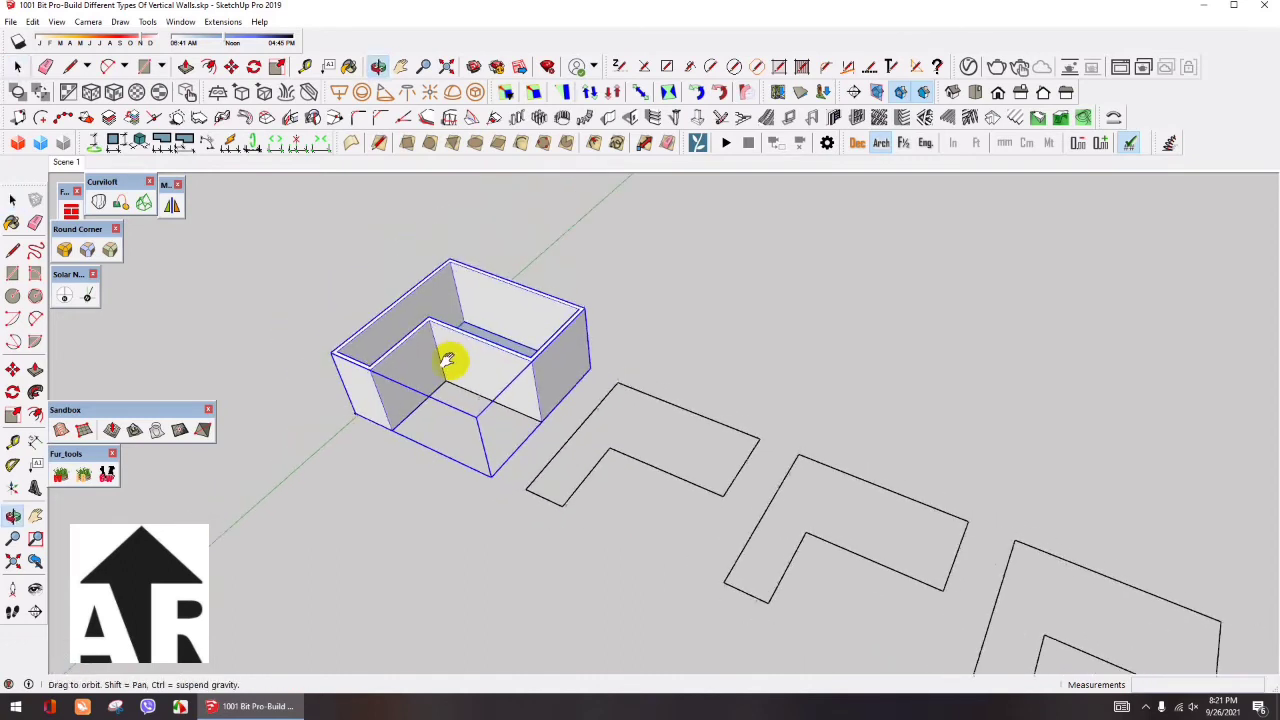
Switch the 1001bit wall type from 1 to 2 and open the cavity wall settings
{"action": "left_click", "coordinate": [608, 122]}
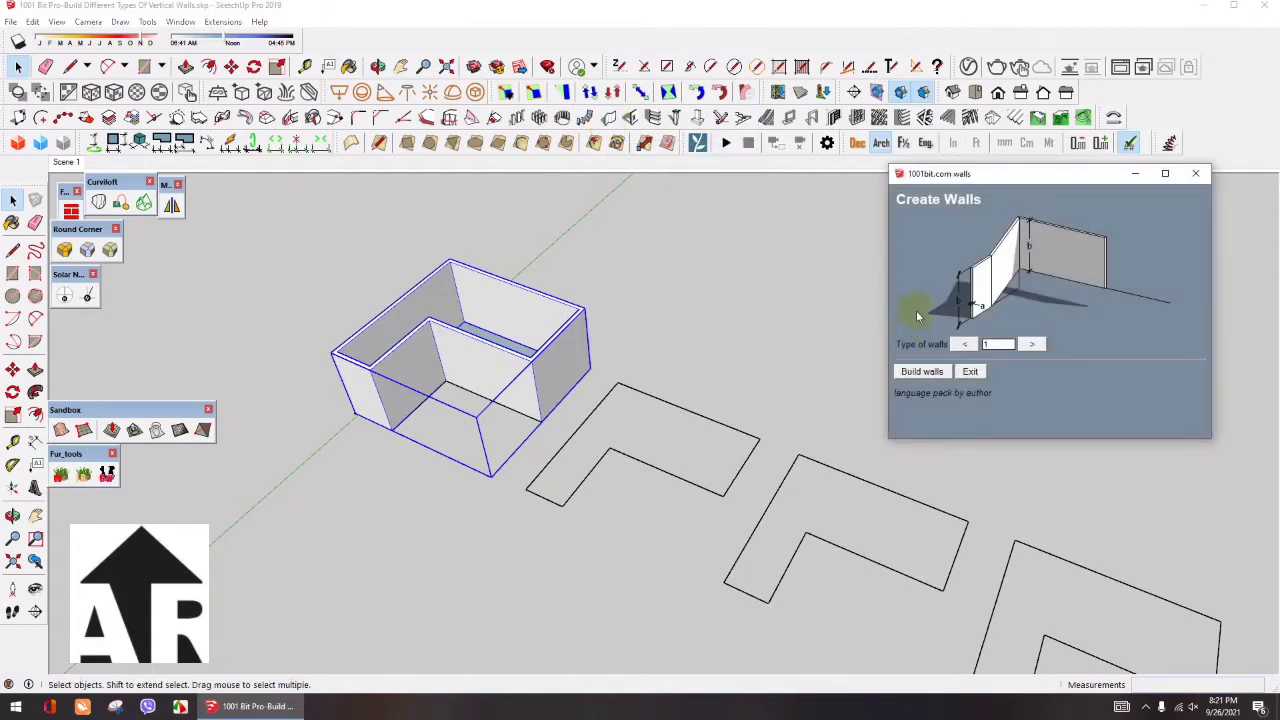
{"action": "left_click_drag", "start_coordinate": [923, 163], "coordinate": [893, 165]}
{"action": "left_click", "coordinate": [1004, 344]}
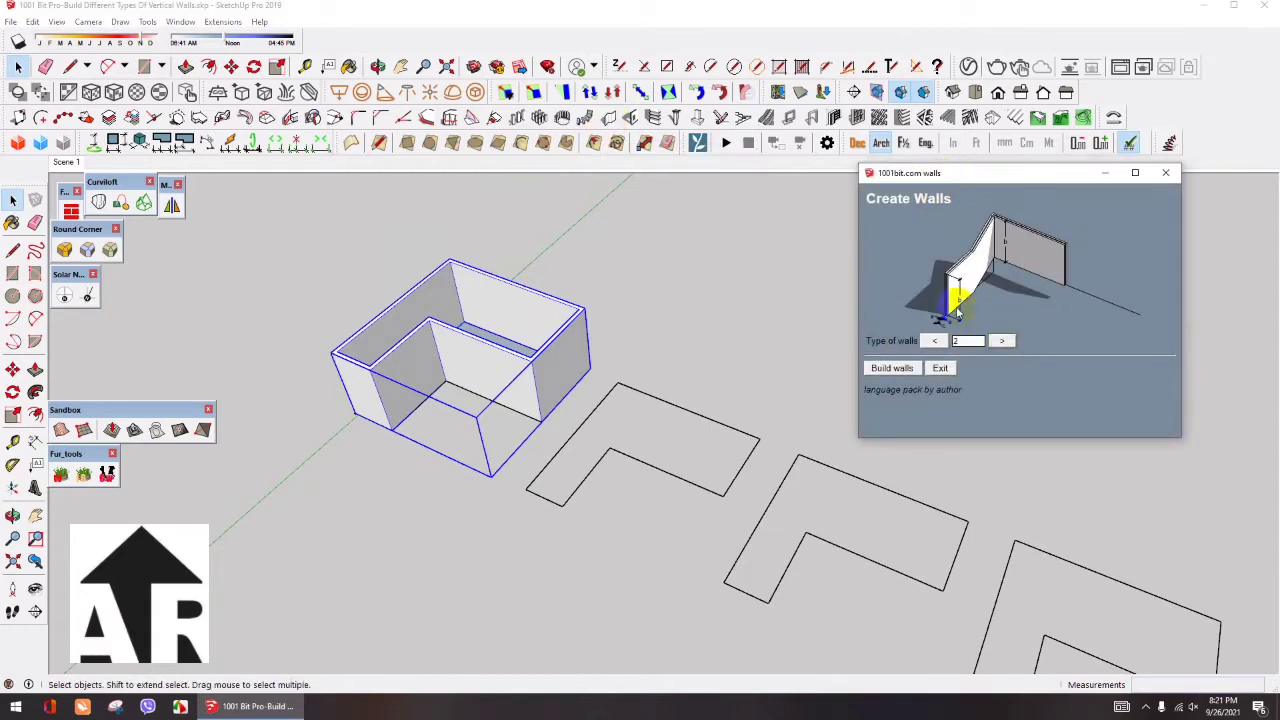
{"action": "left_click", "coordinate": [900, 370]}
{"action": "scroll", "coordinate": [565, 505], "scroll_direction": "up", "scroll_amount": 1}
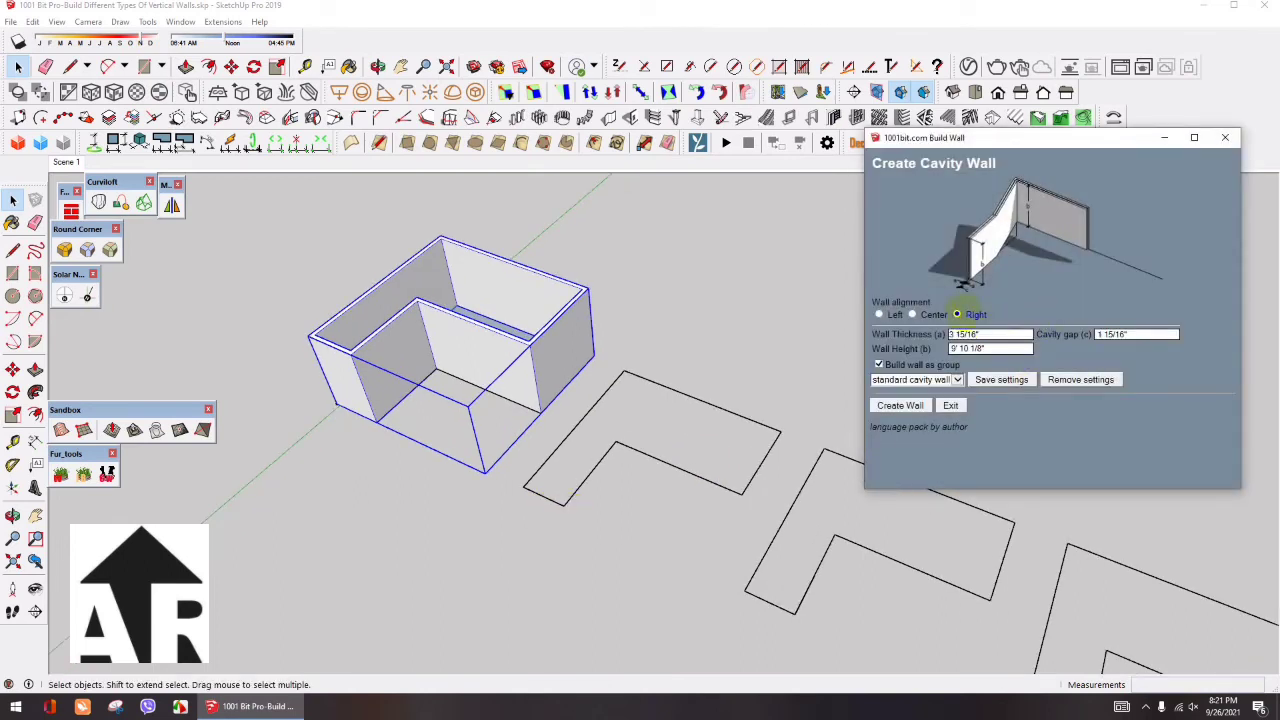
Enter 6" wall thickness and 10' height, and check the 1 15/16" cavity gap
{"action": "left_click", "coordinate": [990, 334]}
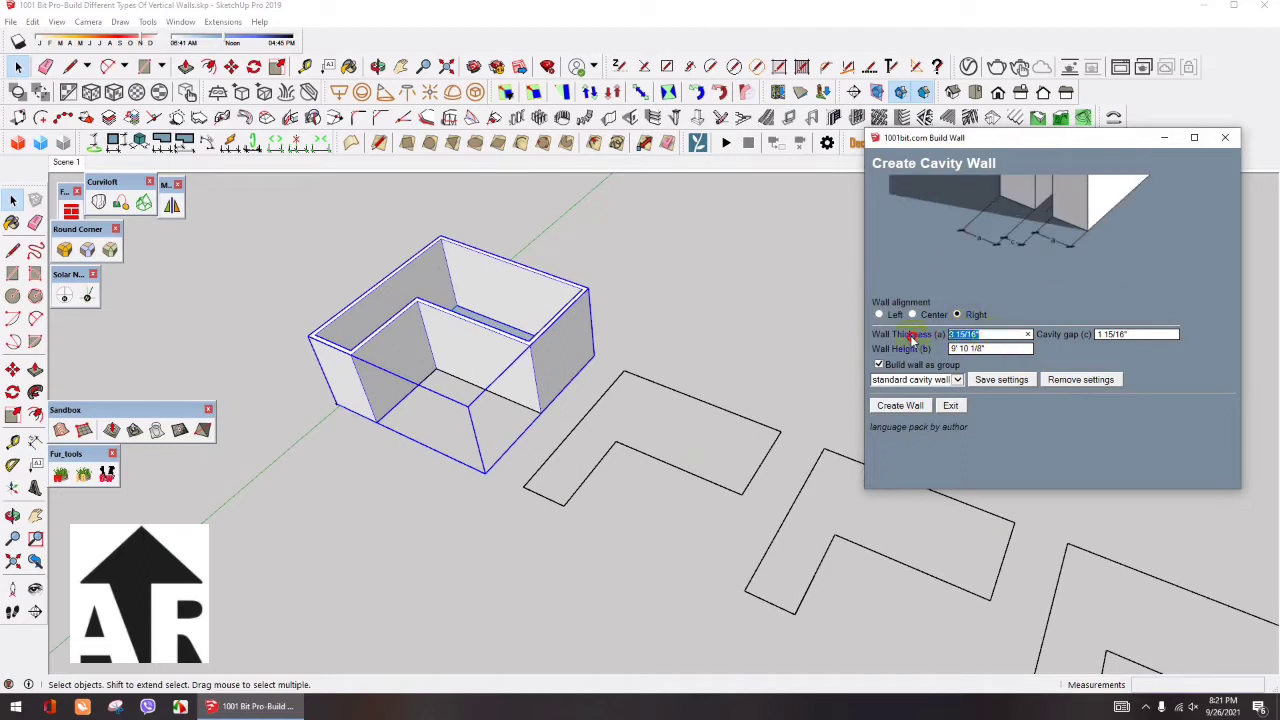
{"action": "type", "text": "6"}
{"action": "key", "text": "Tab"}
{"action": "type", "text": "10"}
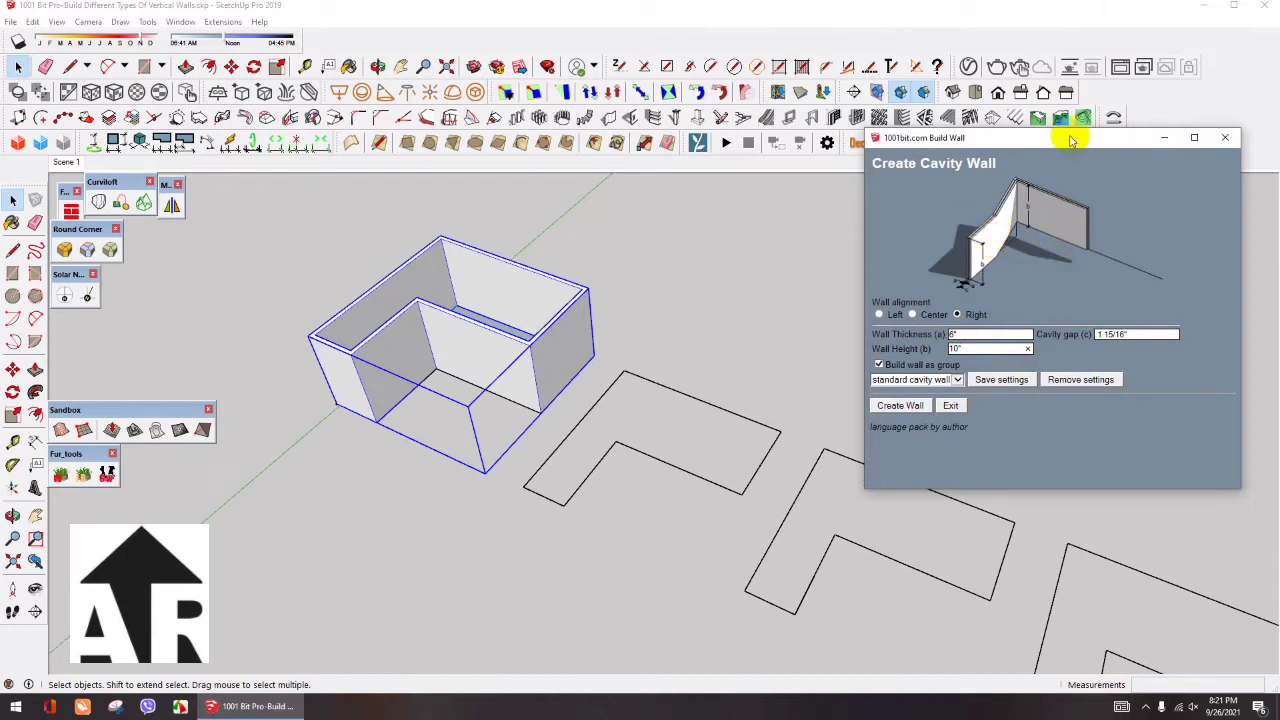
{"action": "left_click_drag", "start_coordinate": [1071, 139], "coordinate": [1055, 134]}
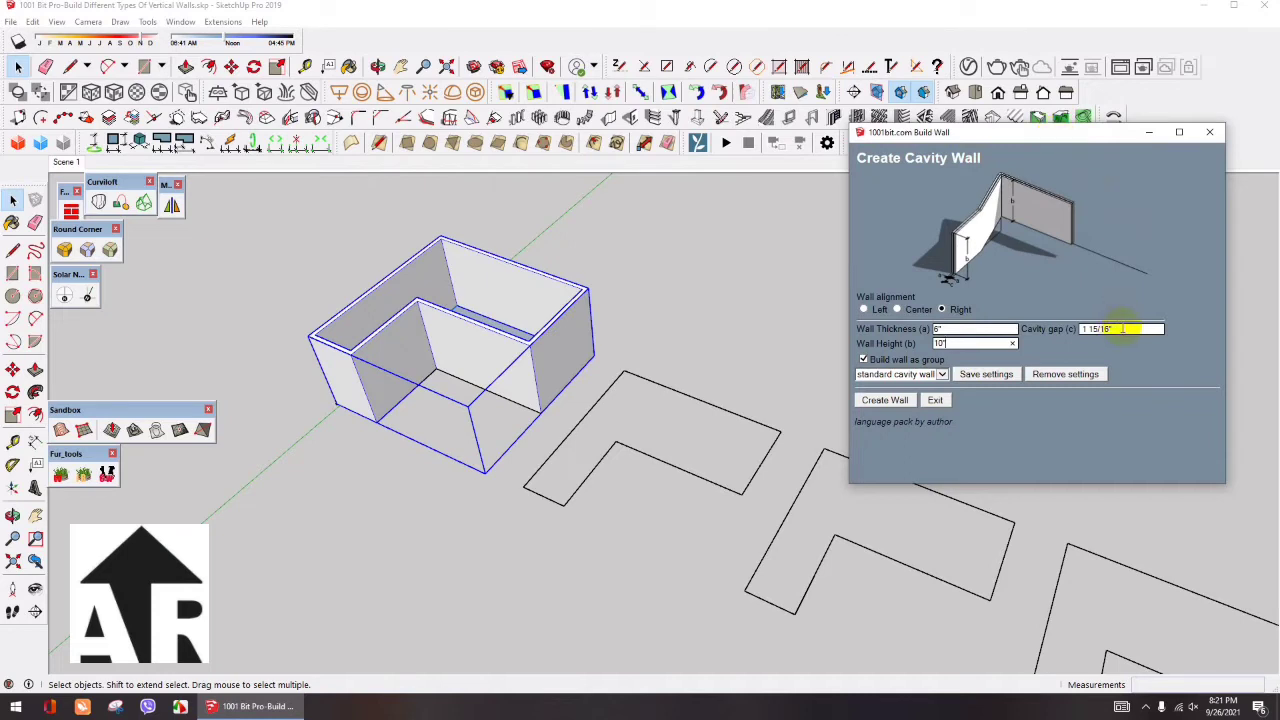
{"action": "left_click", "coordinate": [1122, 328]}
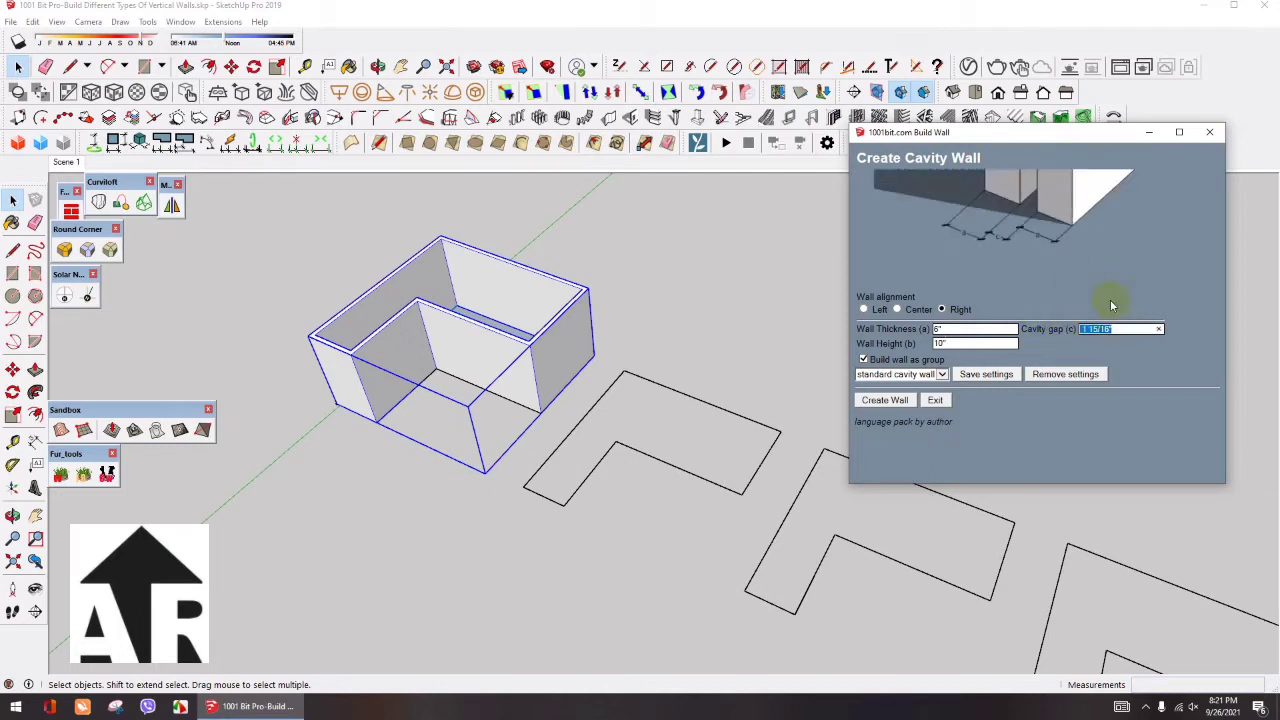
{"action": "left_click", "coordinate": [1118, 332]}
{"action": "left_click_drag", "start_coordinate": [1098, 133], "coordinate": [1091, 143]}
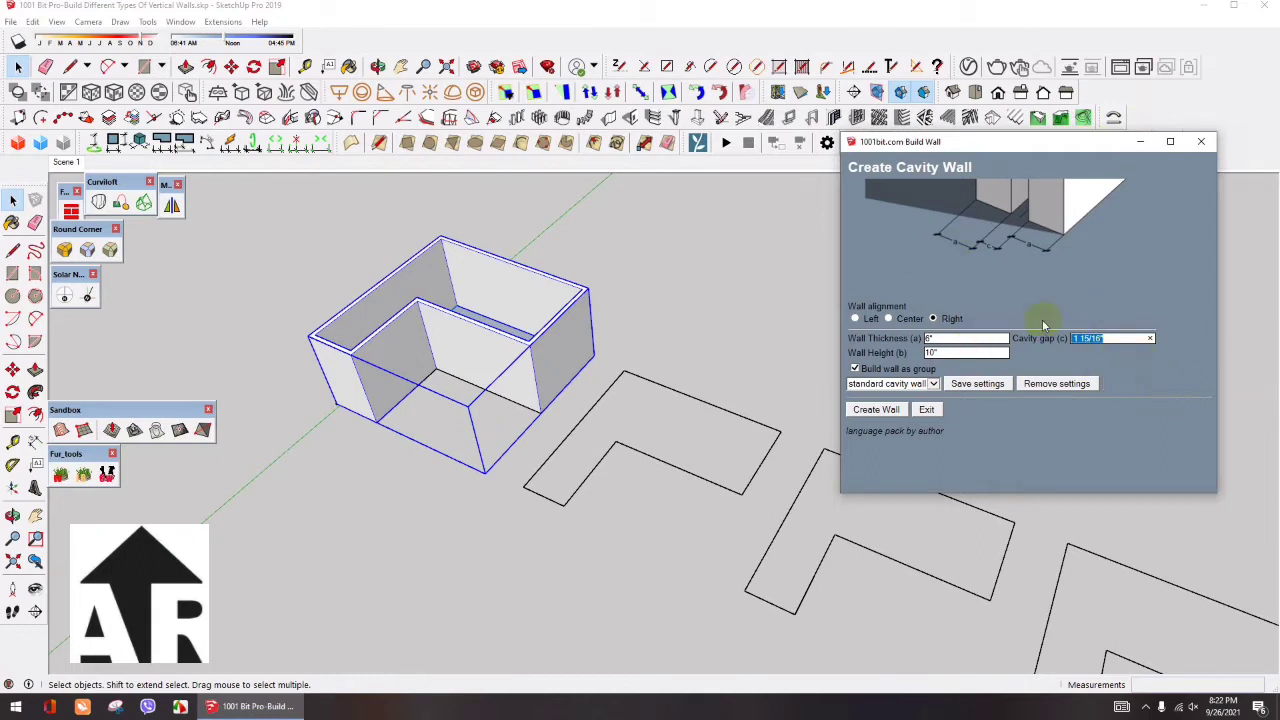
{"action": "left_click_drag", "start_coordinate": [1008, 141], "coordinate": [1006, 143]}
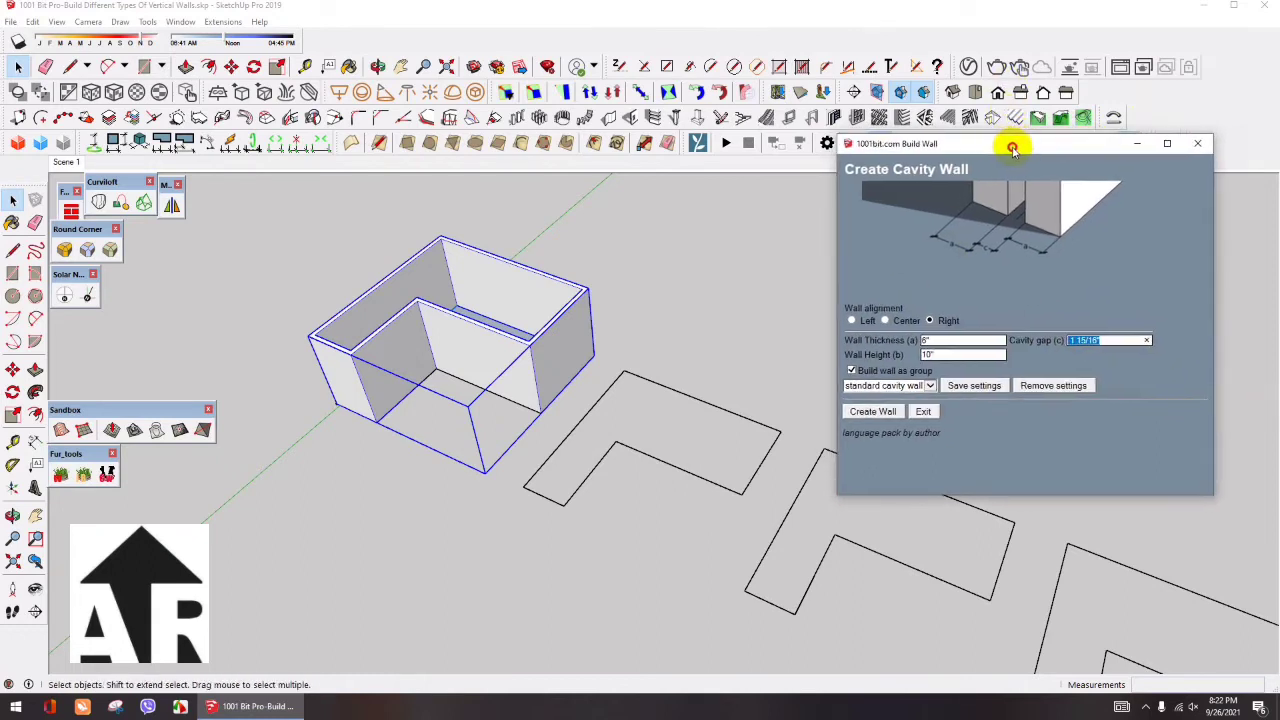
Start a cavity wall from the second outline's corner to its inner corner, then cancel it
{"action": "left_click", "coordinate": [871, 411]}
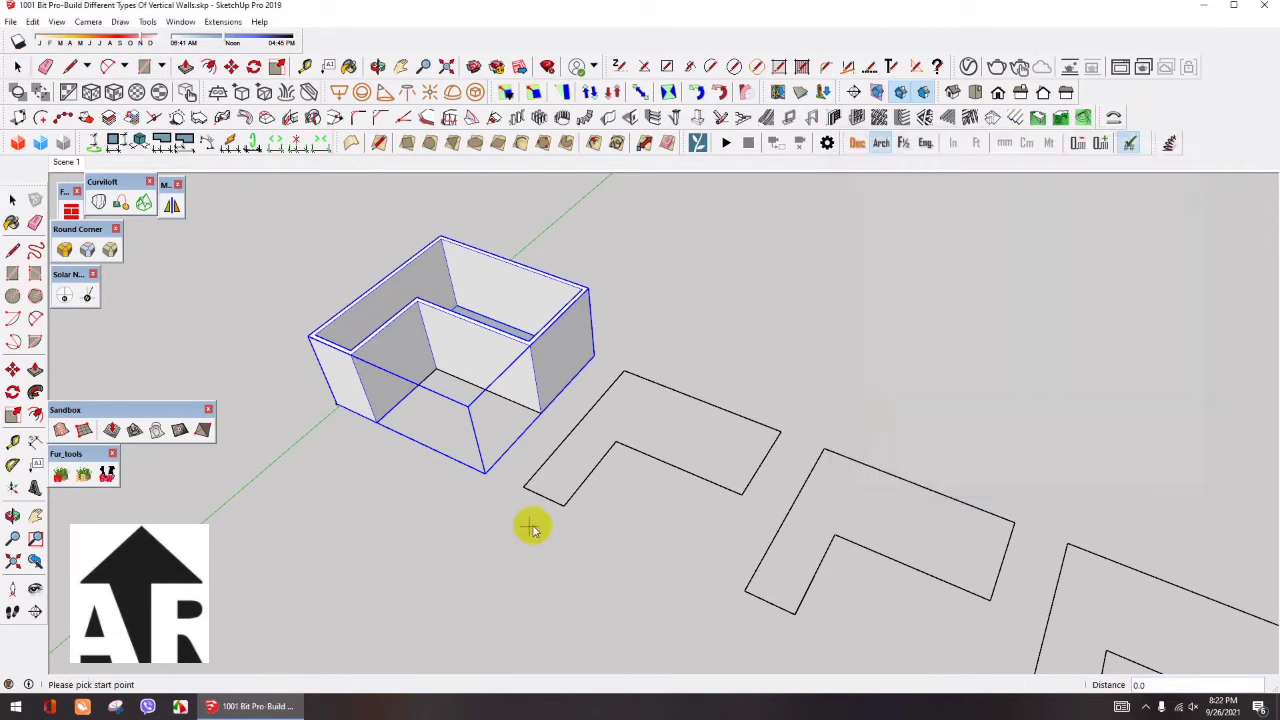
{"action": "left_click", "coordinate": [527, 489]}
{"action": "scroll", "coordinate": [564, 506], "scroll_direction": "up", "scroll_amount": 1}
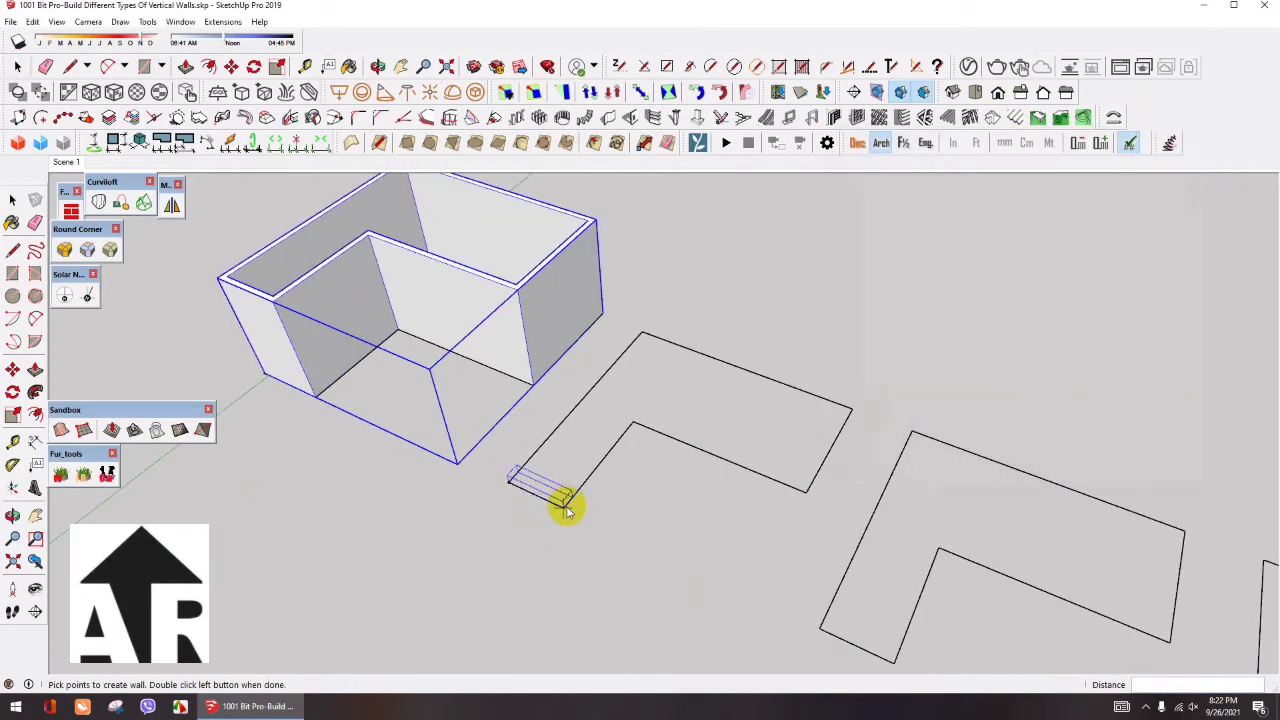
{"action": "left_click", "coordinate": [632, 426]}
{"action": "scroll", "coordinate": [630, 426], "scroll_direction": "up", "scroll_amount": 1}
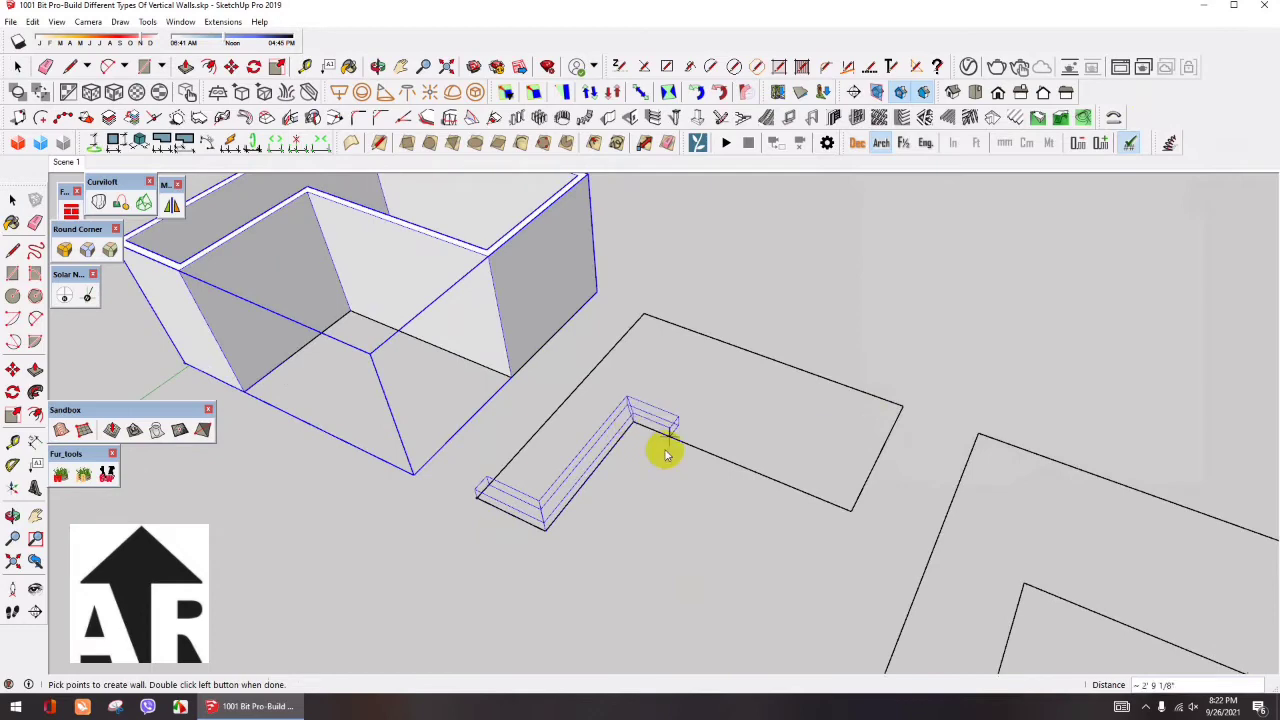
{"action": "scroll", "coordinate": [665, 455], "scroll_direction": "up", "scroll_amount": 1}
{"action": "key", "text": "space"}
{"action": "scroll", "coordinate": [662, 452], "scroll_direction": "down", "scroll_amount": 2}
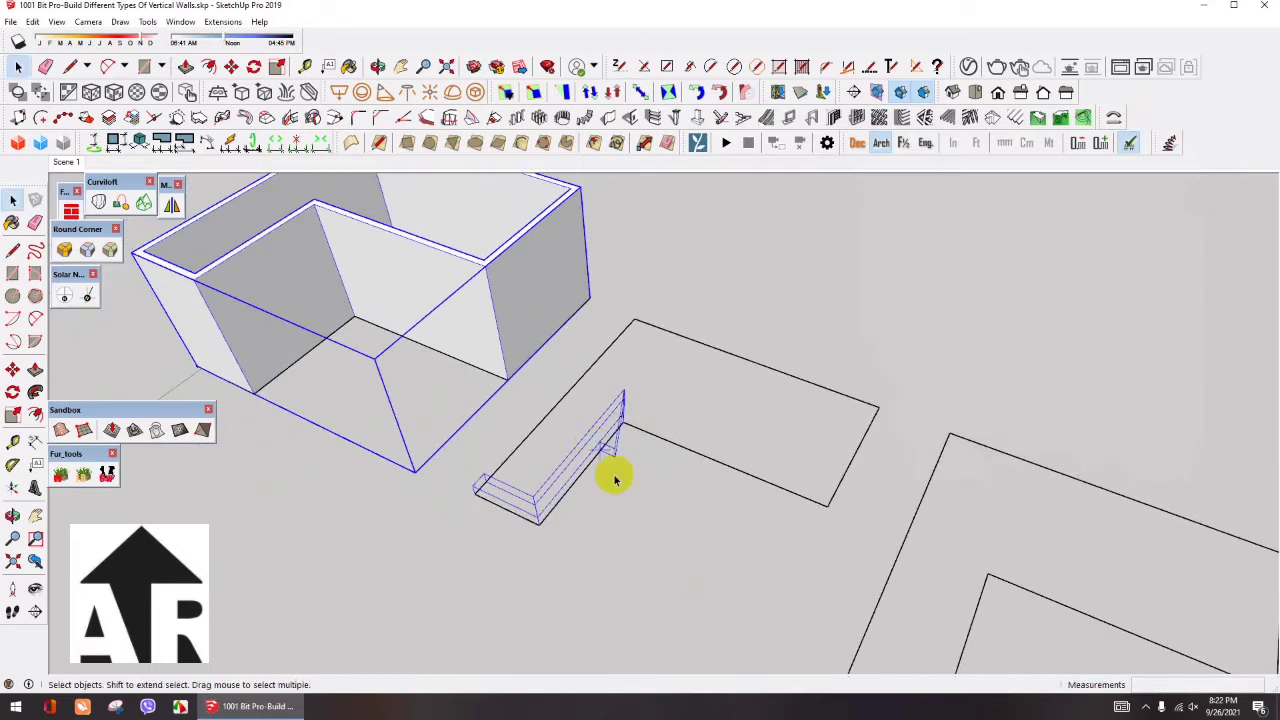
{"action": "scroll", "coordinate": [610, 470], "scroll_direction": "down", "scroll_amount": 2}
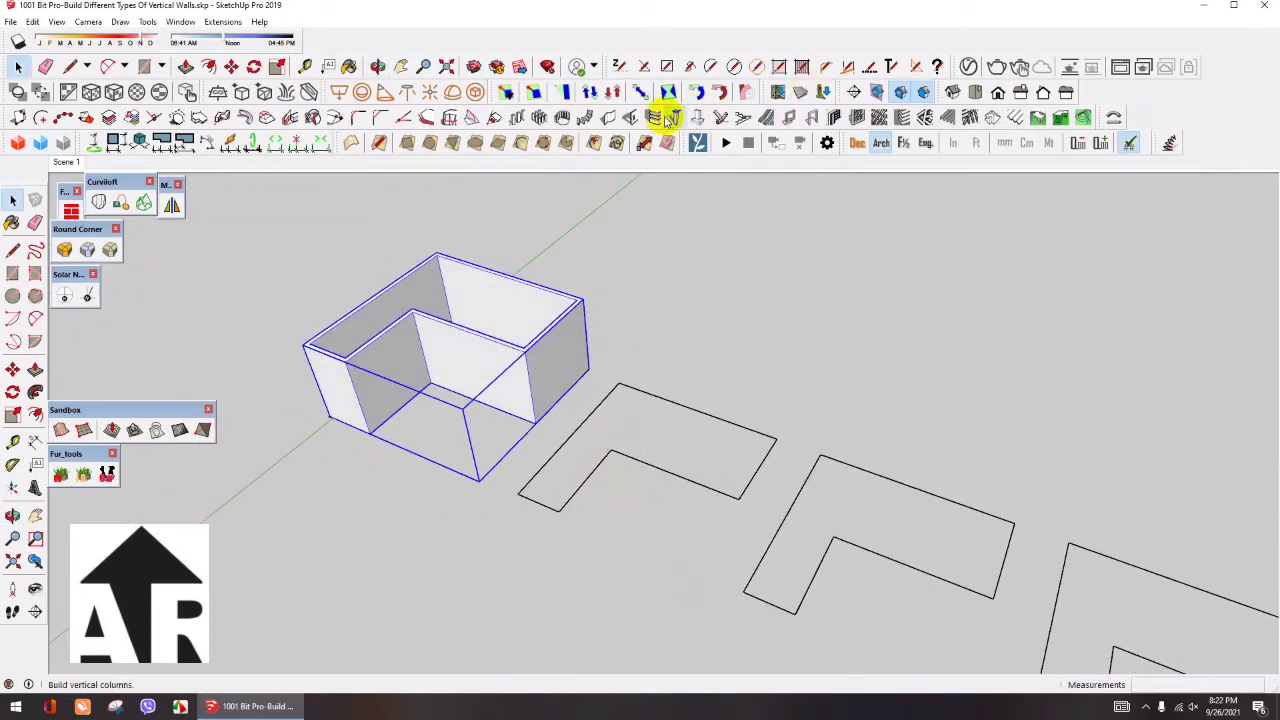
Reopen the cavity wall settings and set the wall height to 10'
{"action": "left_click", "coordinate": [610, 117]}
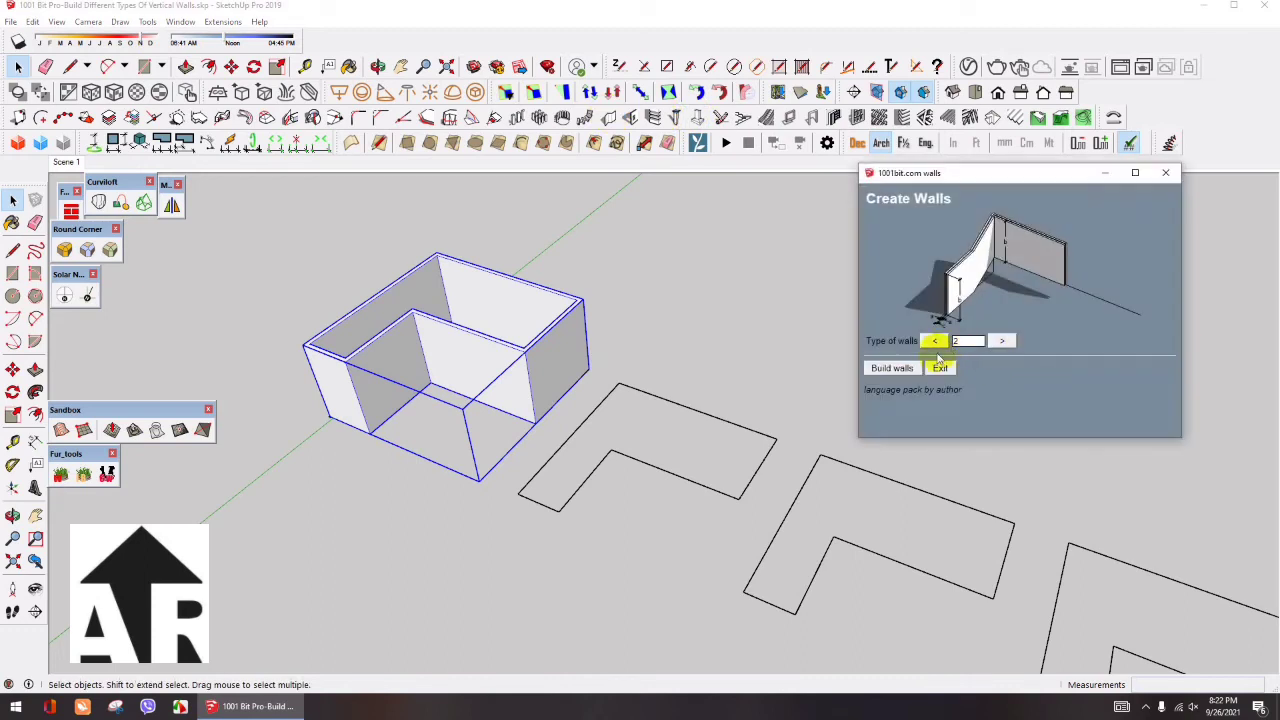
{"action": "left_click", "coordinate": [891, 368]}
{"action": "double_click", "coordinate": [937, 356]}
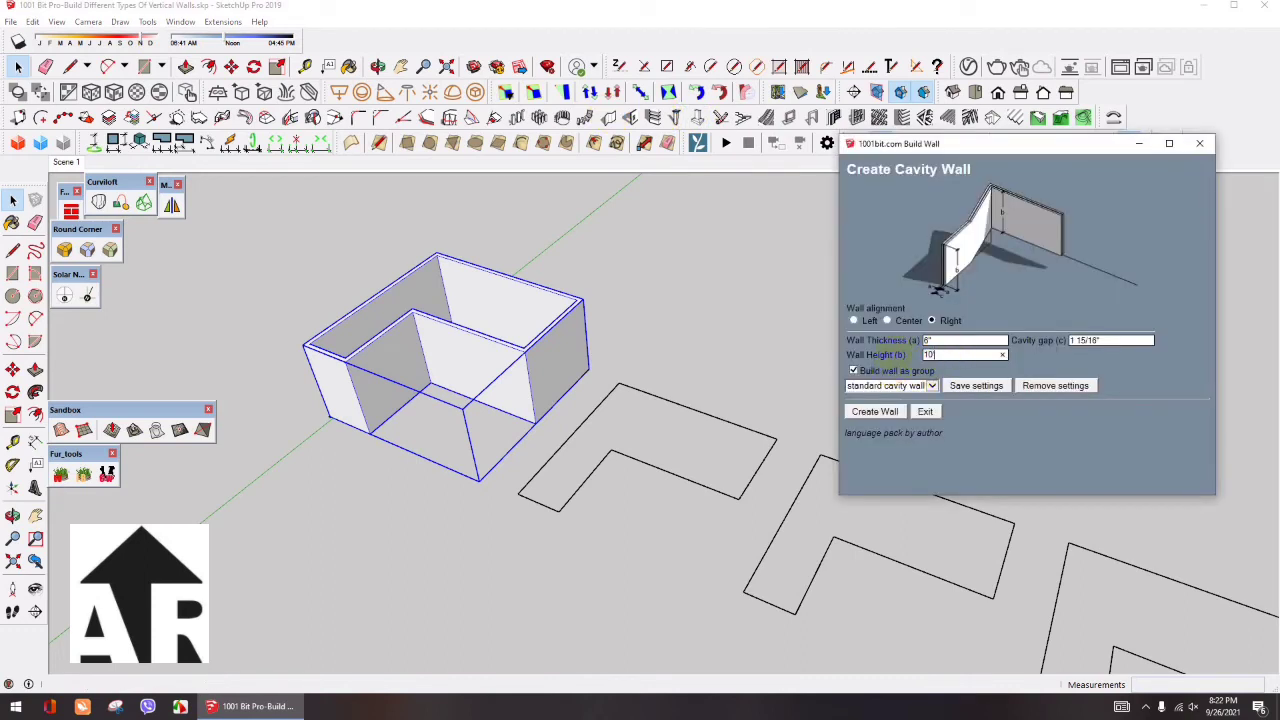
{"action": "left_click", "coordinate": [885, 411]}
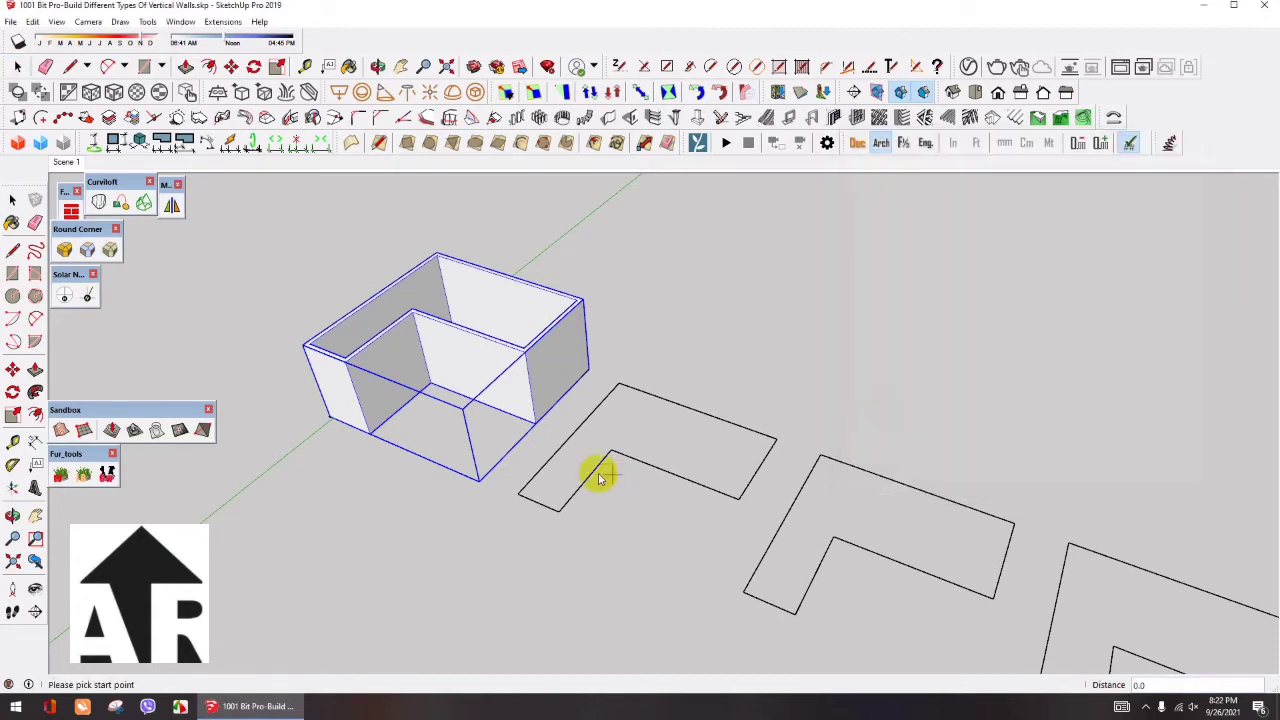
Draw cavity walls around the second L outline's corners, finishing back at the start corner
{"action": "left_click", "coordinate": [521, 494]}
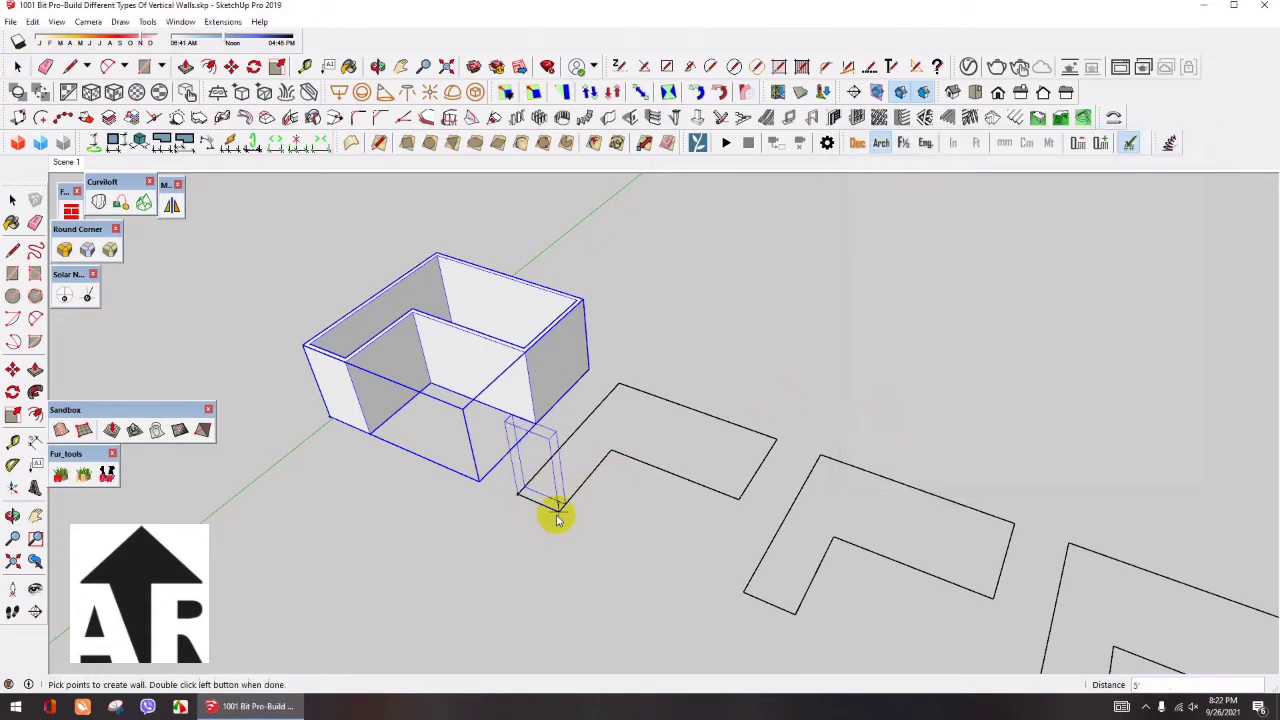
{"action": "left_click", "coordinate": [612, 452]}
{"action": "left_click", "coordinate": [739, 494]}
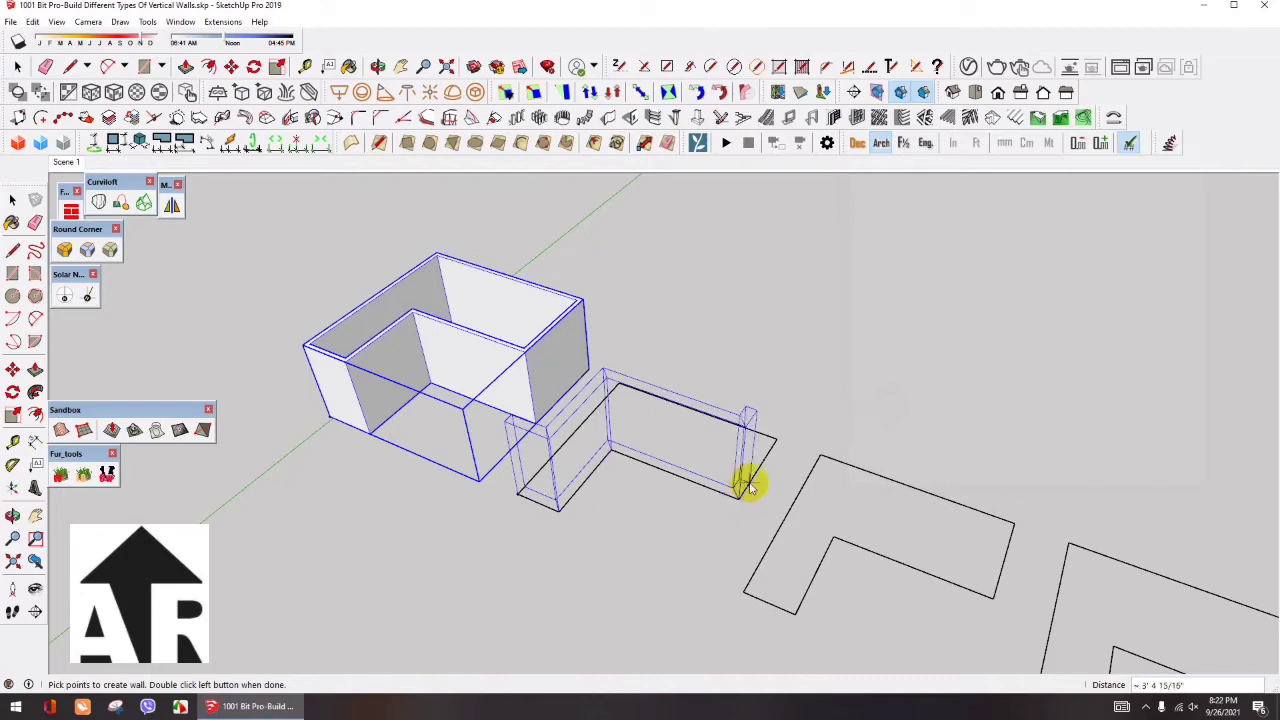
{"action": "left_click", "coordinate": [773, 444]}
{"action": "left_click", "coordinate": [615, 387]}
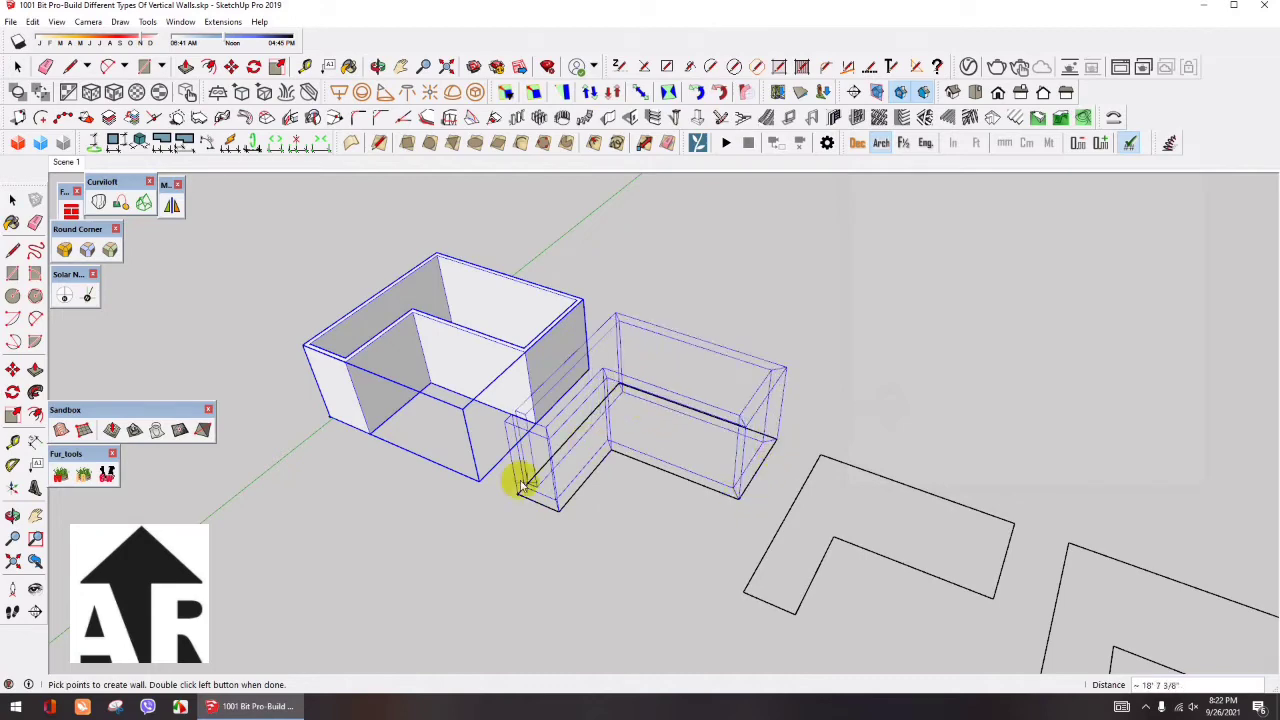
{"action": "double_click", "coordinate": [517, 494]}
{"action": "scroll", "coordinate": [572, 470], "scroll_direction": "up", "scroll_amount": 3}
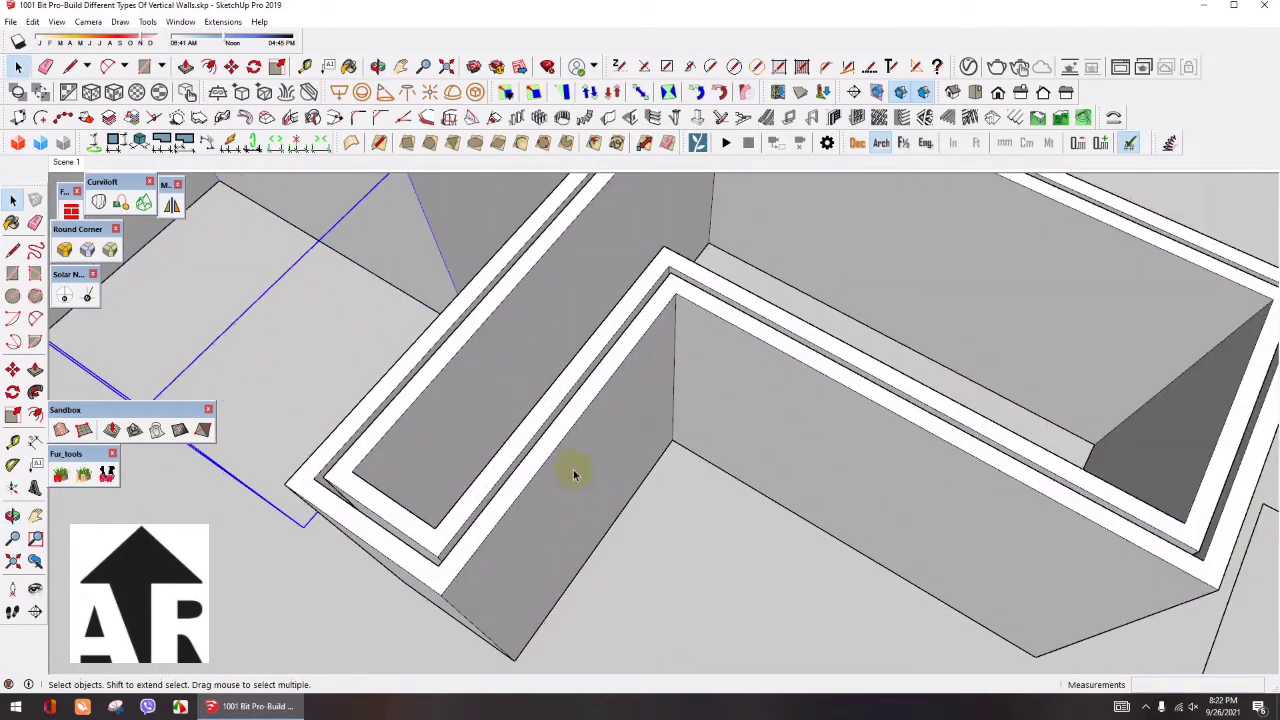
{"action": "scroll", "coordinate": [543, 500], "scroll_direction": "down", "scroll_amount": 3}
{"action": "middle_click_drag", "start_coordinate": [571, 508], "coordinate": [580, 491]}
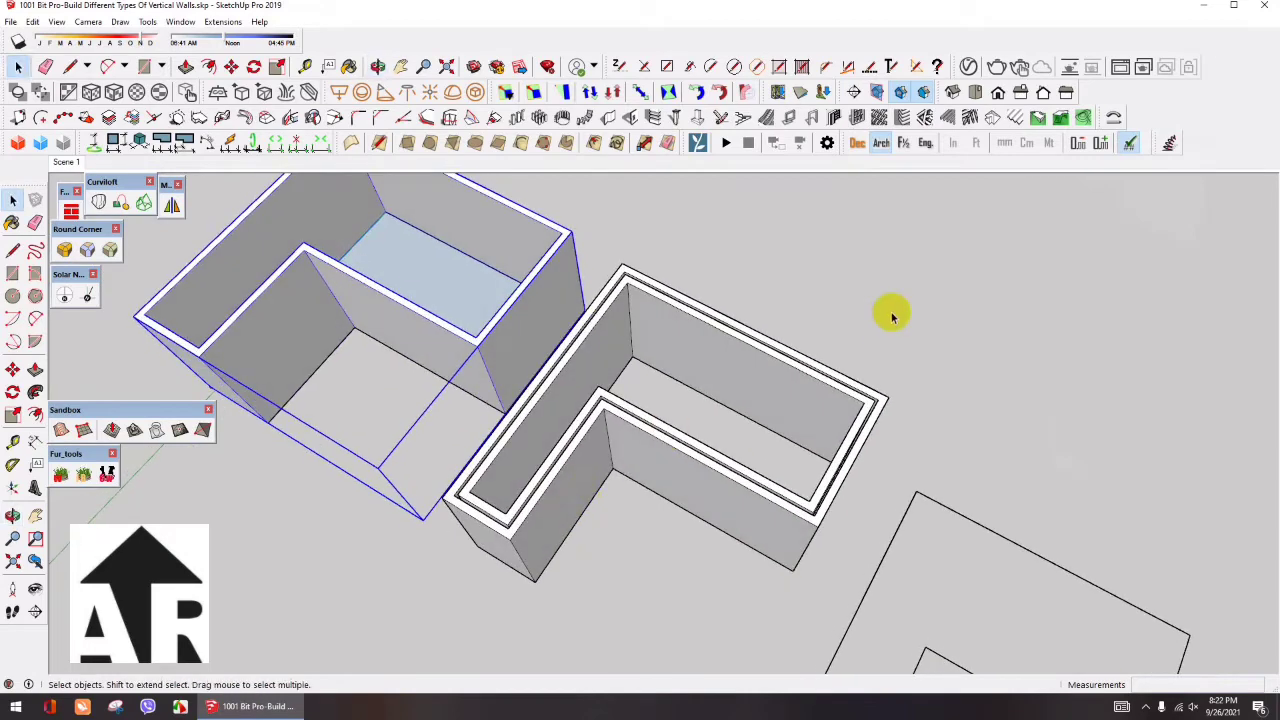
{"action": "mouse_move", "coordinate": [894, 311]}
{"action": "middle_mouse_down"}
{"action": "mouse_move", "coordinate": [632, 405]}
{"action": "mouse_move", "coordinate": [754, 368]}
{"action": "middle_mouse_up"}
{"action": "scroll", "coordinate": [632, 405], "scroll_direction": "up", "scroll_amount": 2}
{"action": "scroll", "coordinate": [660, 400], "scroll_direction": "down", "scroll_amount": 2}
{"action": "scroll", "coordinate": [660, 420], "scroll_direction": "up", "scroll_amount": 2}
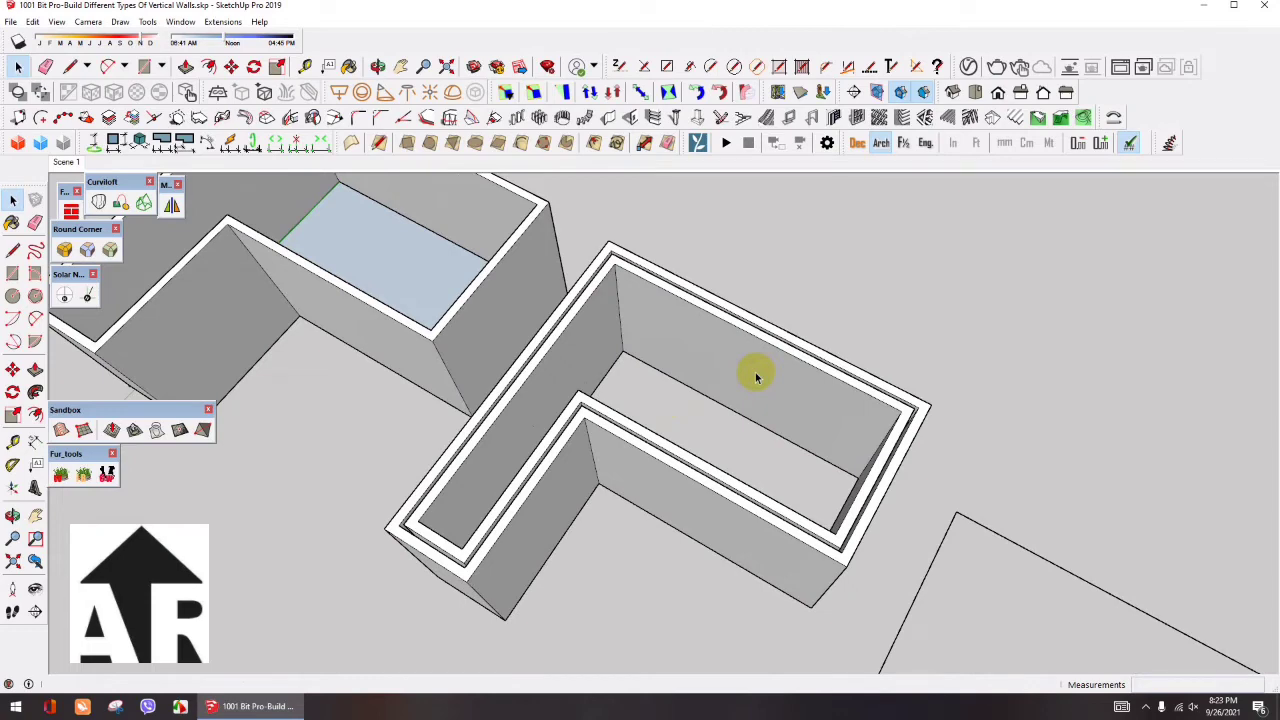
{"action": "scroll", "coordinate": [745, 375], "scroll_direction": "down", "scroll_amount": 3}
{"action": "scroll", "coordinate": [663, 363], "scroll_direction": "up", "scroll_amount": 1}
{"action": "scroll", "coordinate": [663, 363], "scroll_direction": "down", "scroll_amount": 1}
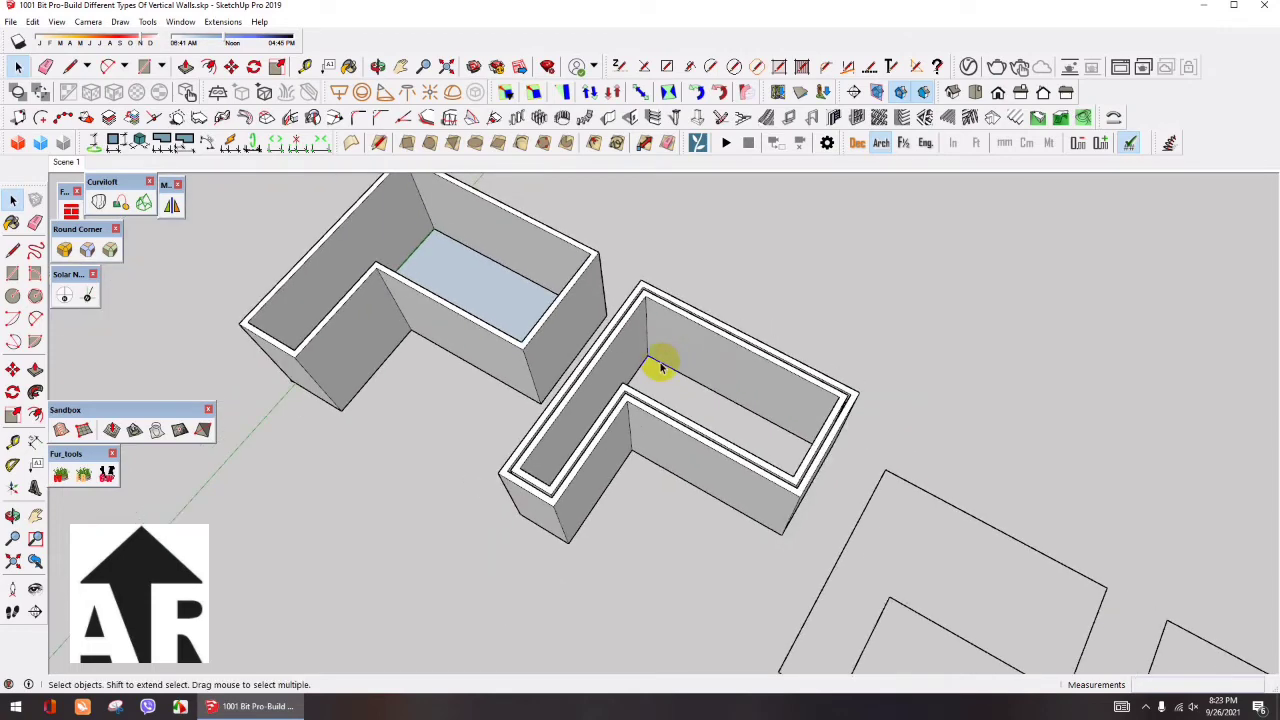
{"action": "mouse_move", "coordinate": [783, 460]}
{"action": "middle_mouse_down"}
{"action": "mouse_move", "coordinate": [651, 397]}
{"action": "mouse_move", "coordinate": [669, 400]}
{"action": "middle_mouse_up"}
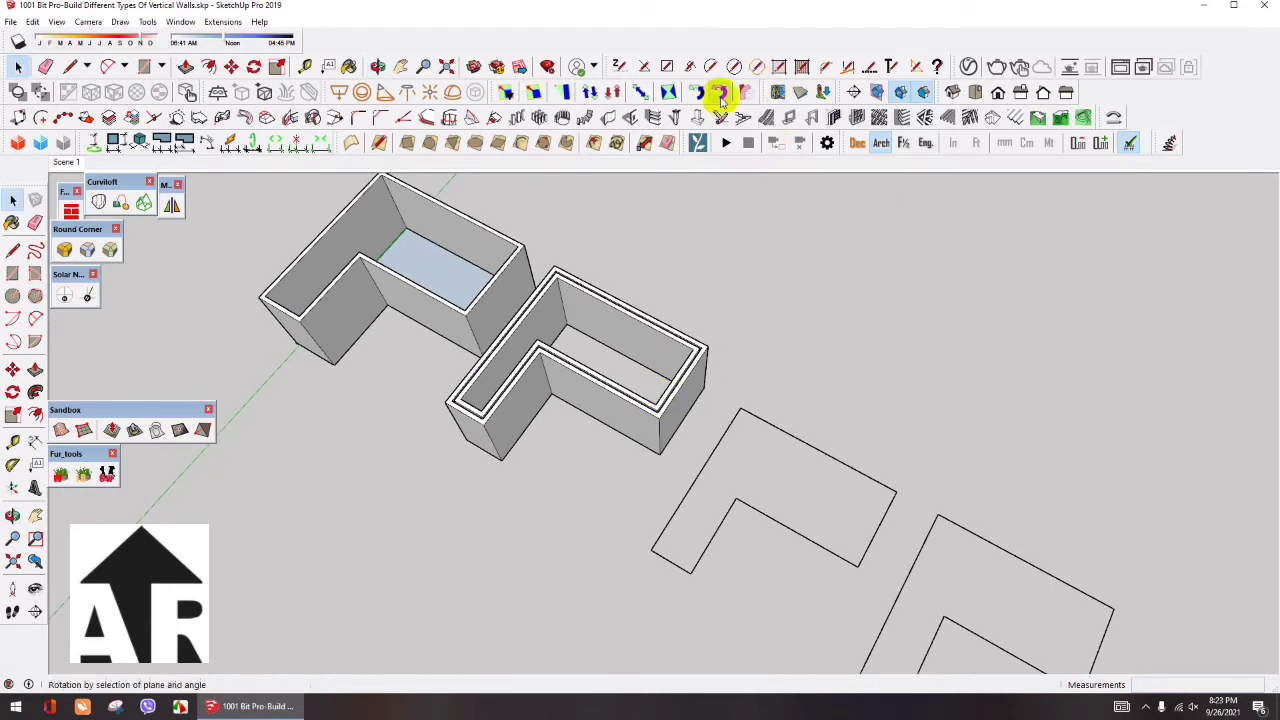
Choose wall type 3, stud partition, and set 6" thickness and 10' height
{"action": "left_click", "coordinate": [607, 117]}
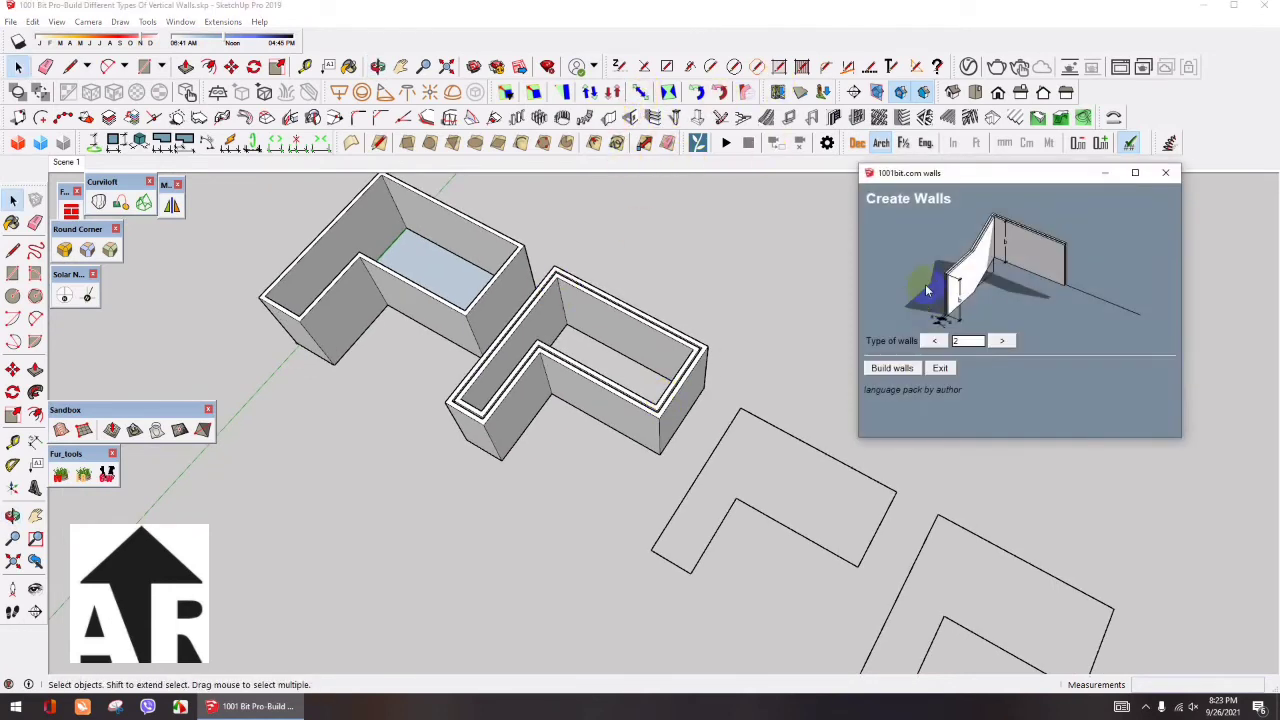
{"action": "left_click_drag", "start_coordinate": [930, 183], "coordinate": [887, 195]}
{"action": "left_click", "coordinate": [958, 352]}
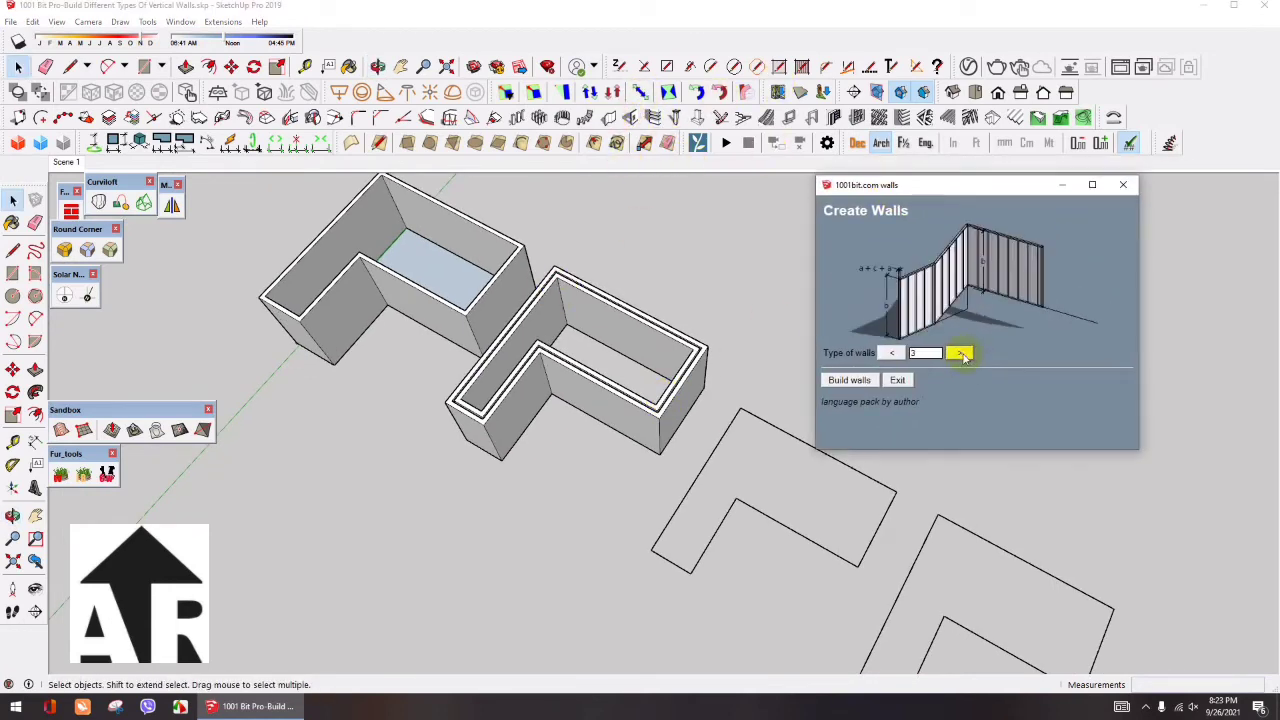
{"action": "left_click", "coordinate": [850, 380]}
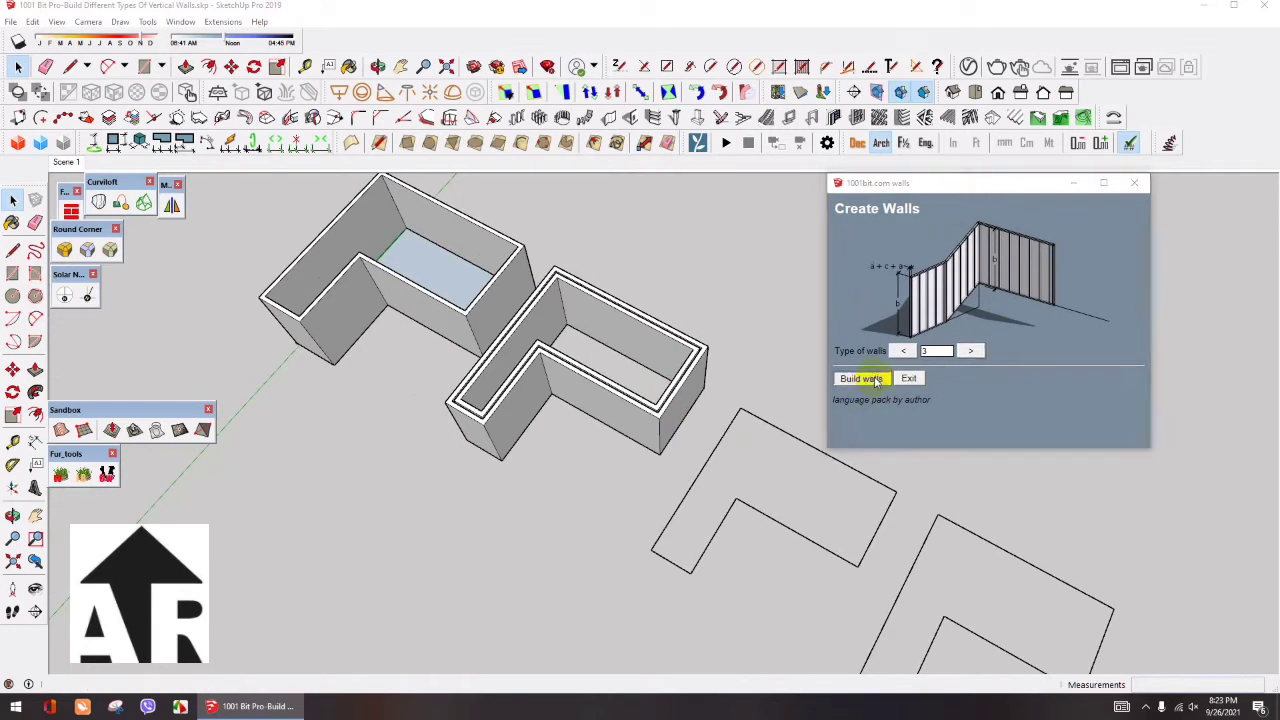
{"action": "left_click_drag", "start_coordinate": [940, 137], "coordinate": [926, 136]}
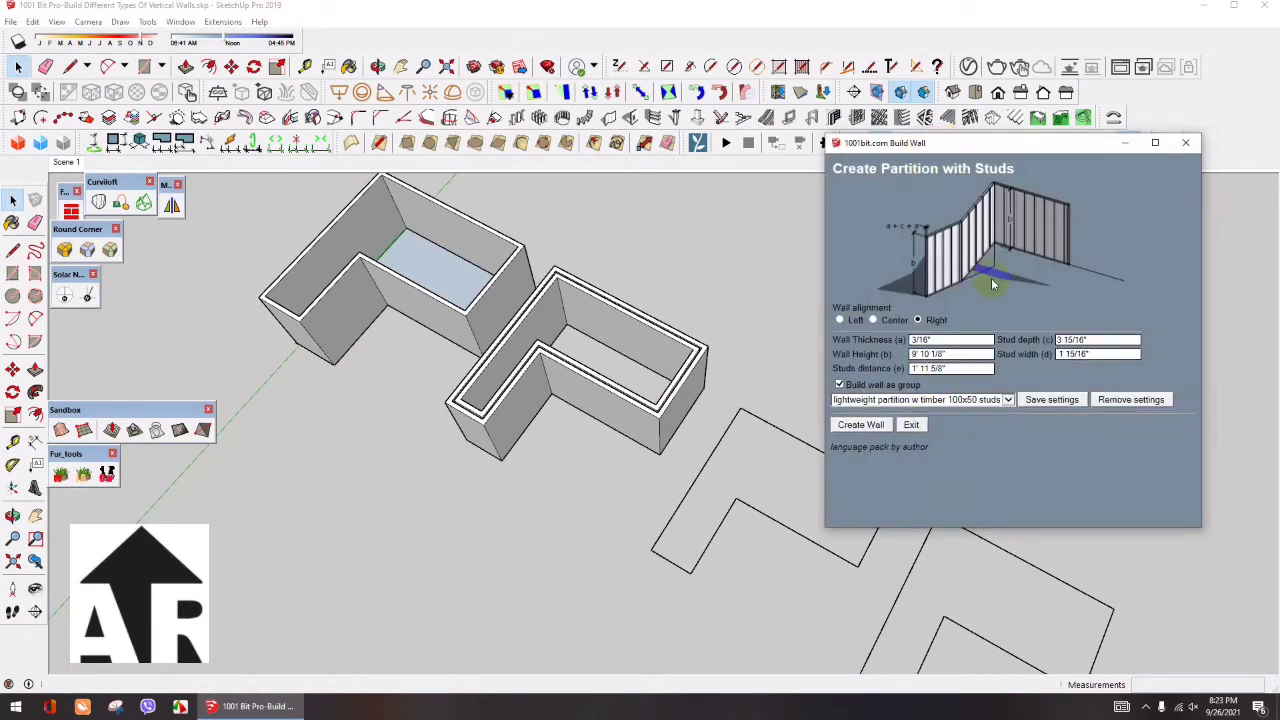
{"action": "left_click", "coordinate": [918, 353]}
{"action": "left_click", "coordinate": [937, 341]}
{"action": "type", "text": "6"}
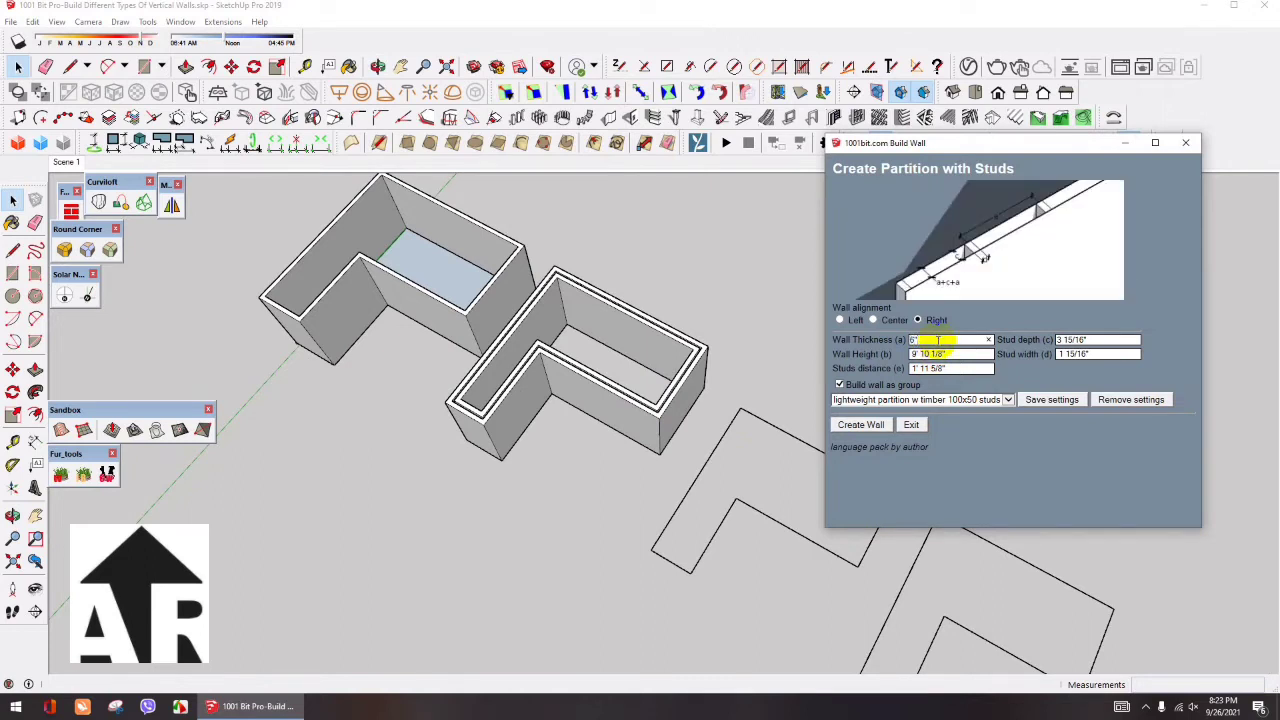
{"action": "left_click", "coordinate": [957, 355]}
{"action": "type", "text": "10"}
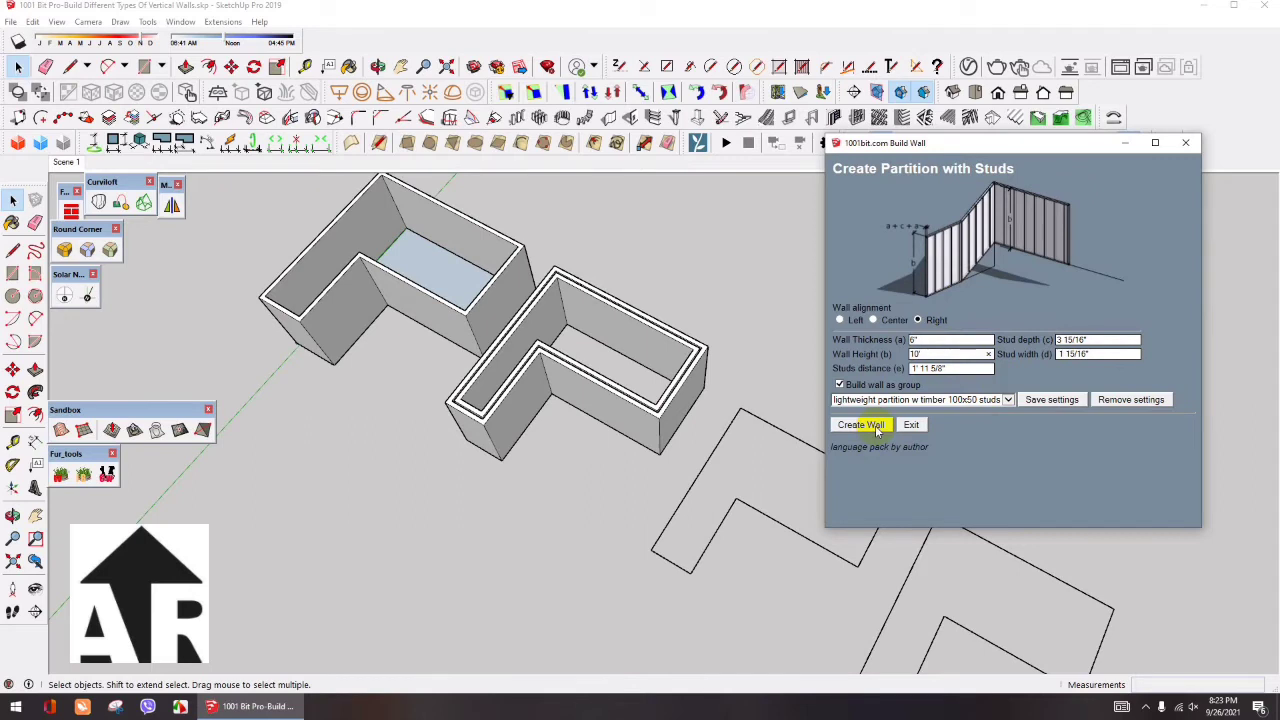
{"action": "left_click", "coordinate": [862, 425]}
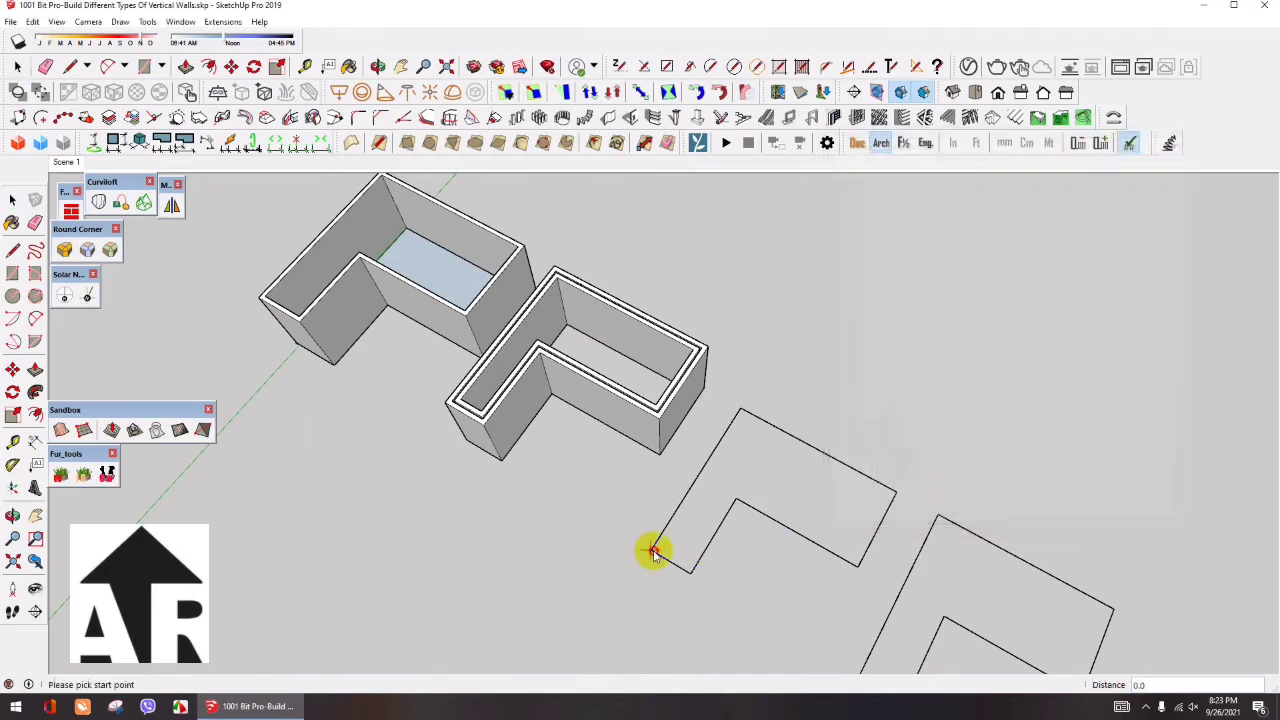
Trace the third L outline's corners with the partition wall and finish the run
{"action": "left_click", "coordinate": [688, 572]}
{"action": "left_click", "coordinate": [740, 456]}
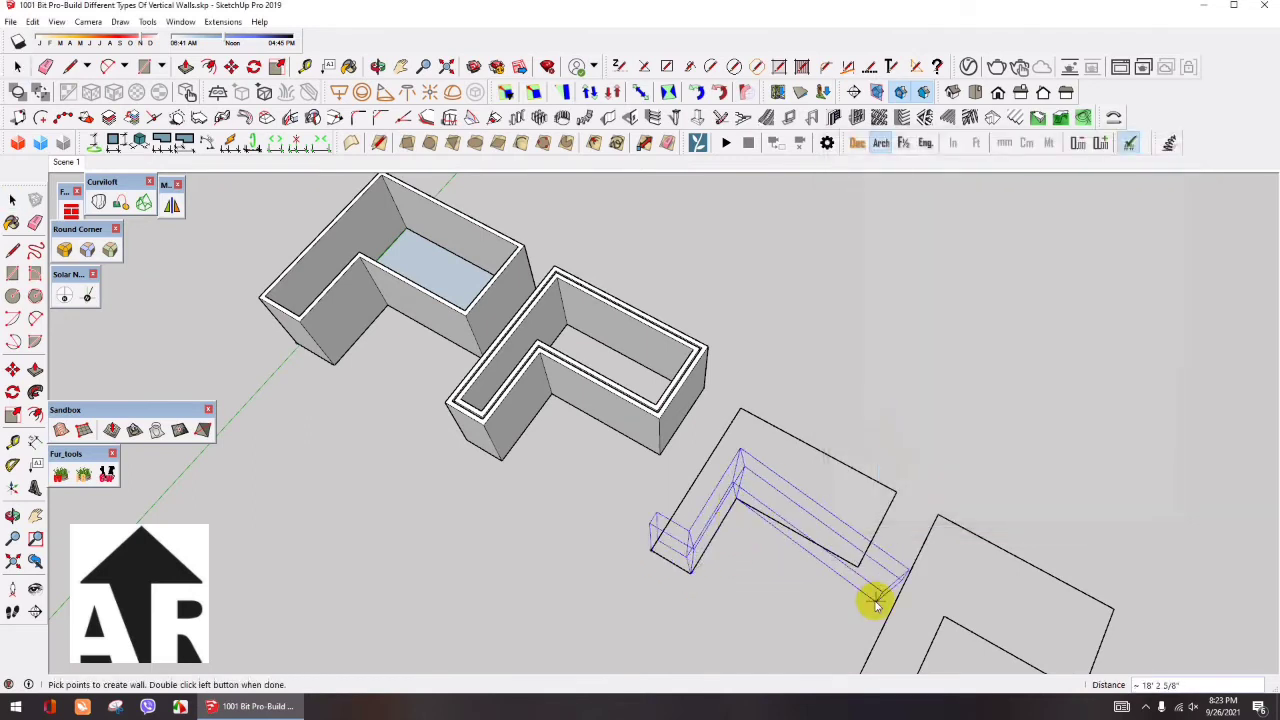
{"action": "left_click", "coordinate": [858, 565]}
{"action": "left_click", "coordinate": [896, 492]}
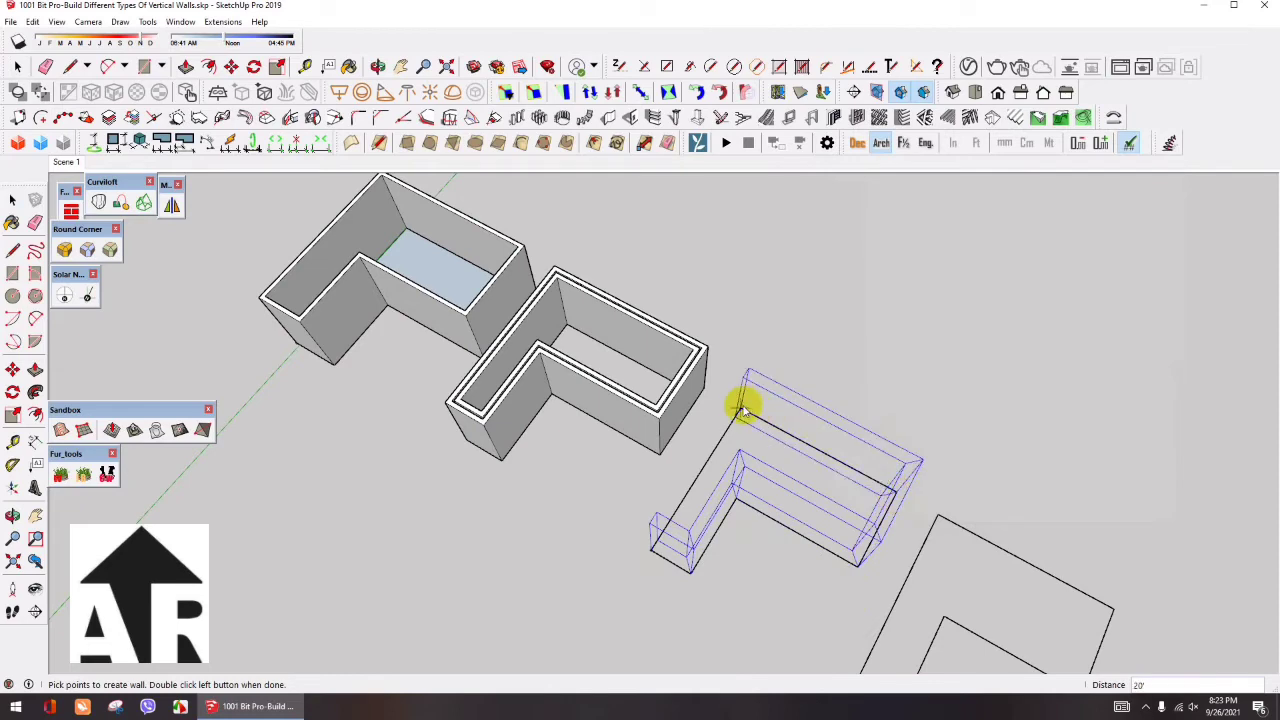
{"action": "left_click", "coordinate": [741, 408]}
{"action": "double_click", "coordinate": [652, 517]}
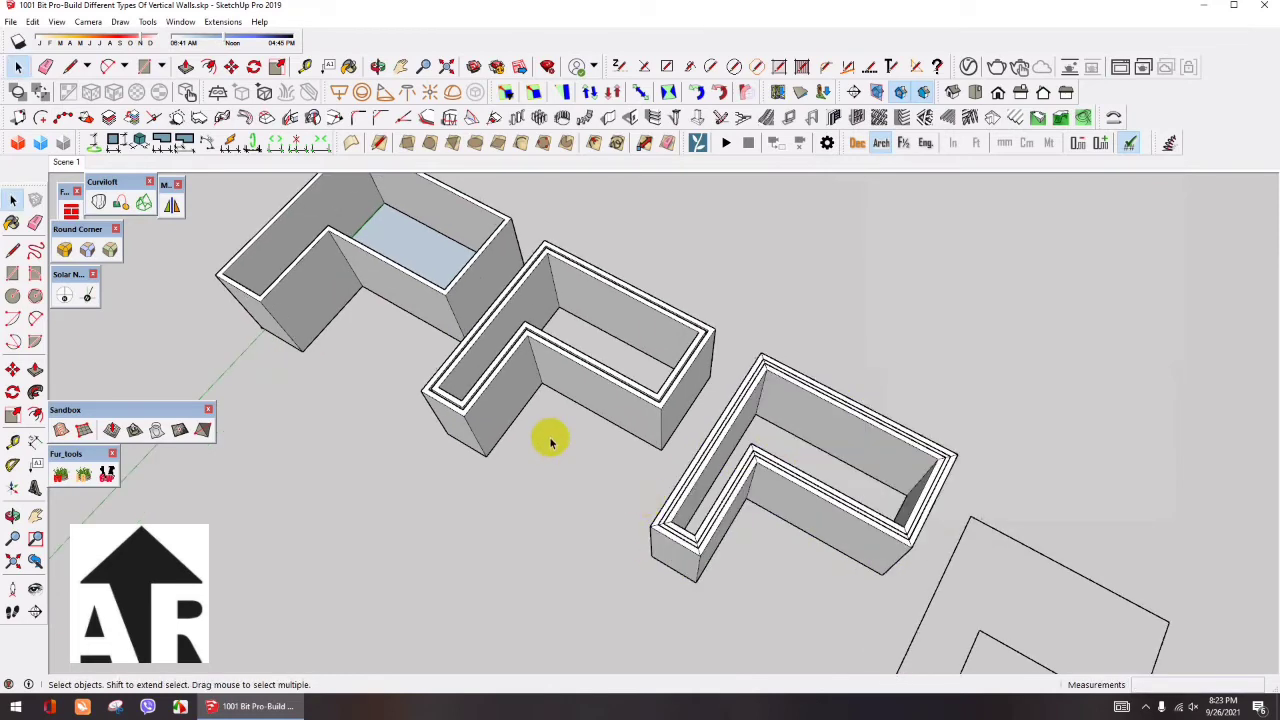
{"action": "middle_click_drag", "start_coordinate": [745, 521], "coordinate": [737, 466]}
Reopen the 1001bit wall tool, step the wall type back, and open the vertical wall settings
{"action": "scroll", "coordinate": [590, 390], "scroll_direction": "down", "scroll_amount": 3}
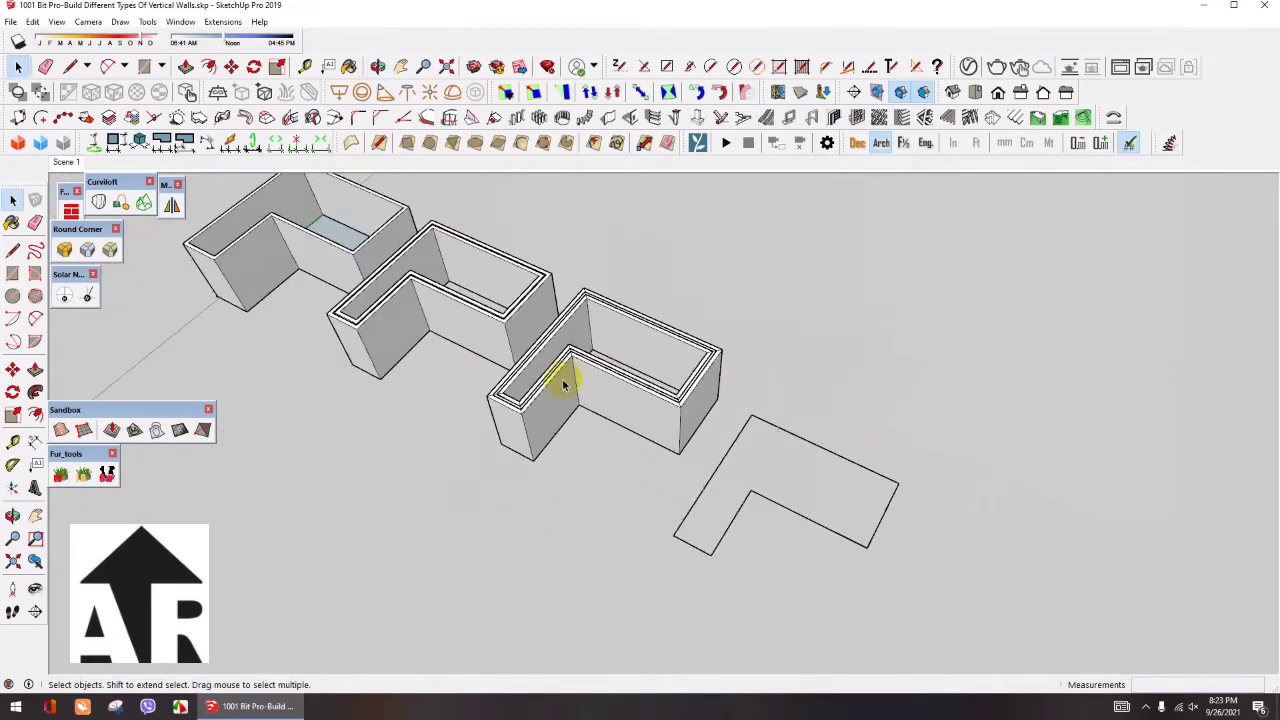
{"action": "middle_click_drag", "start_coordinate": [566, 374], "coordinate": [636, 462]}
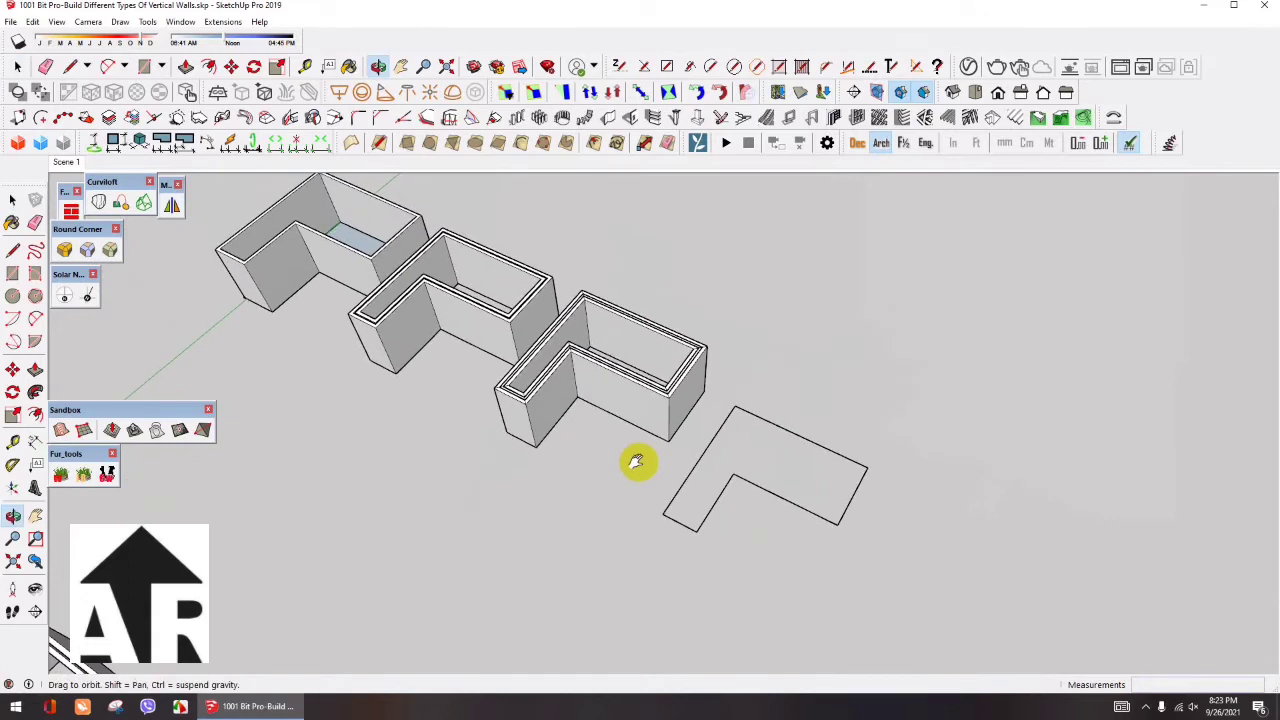
{"action": "left_click", "coordinate": [612, 116]}
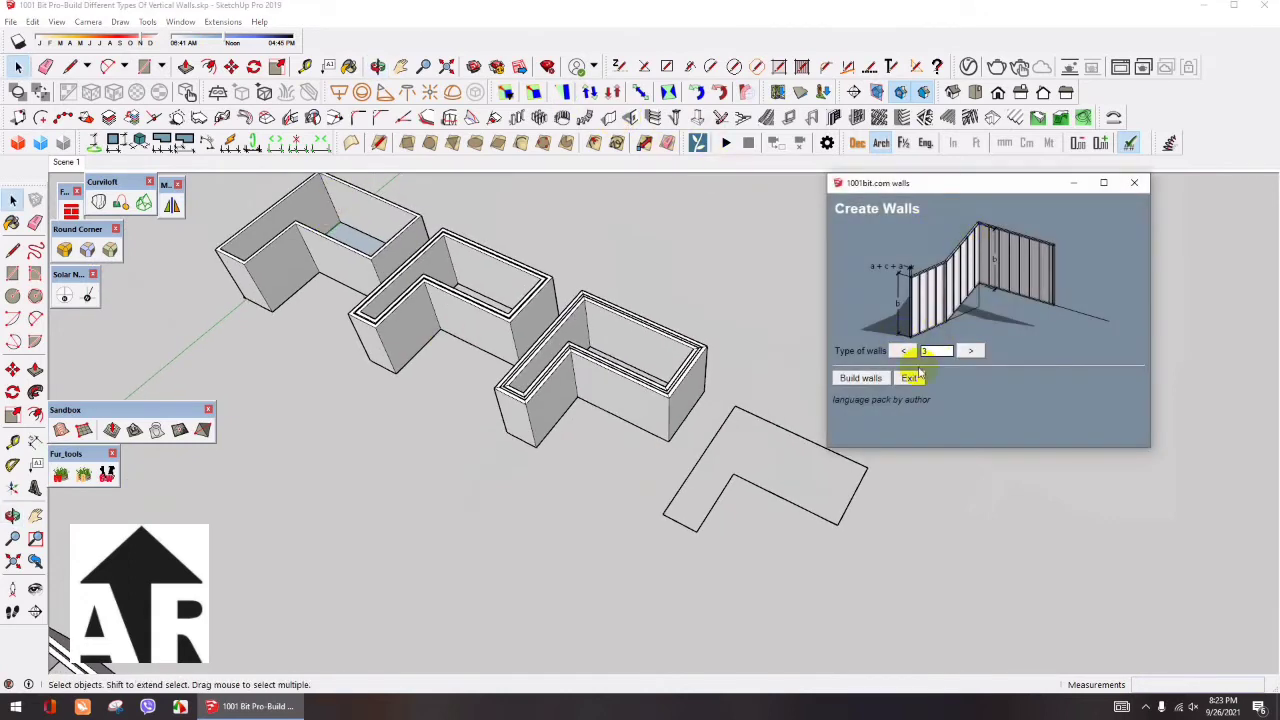
{"action": "left_click", "coordinate": [969, 353]}
{"action": "left_click_drag", "start_coordinate": [880, 183], "coordinate": [883, 187]}
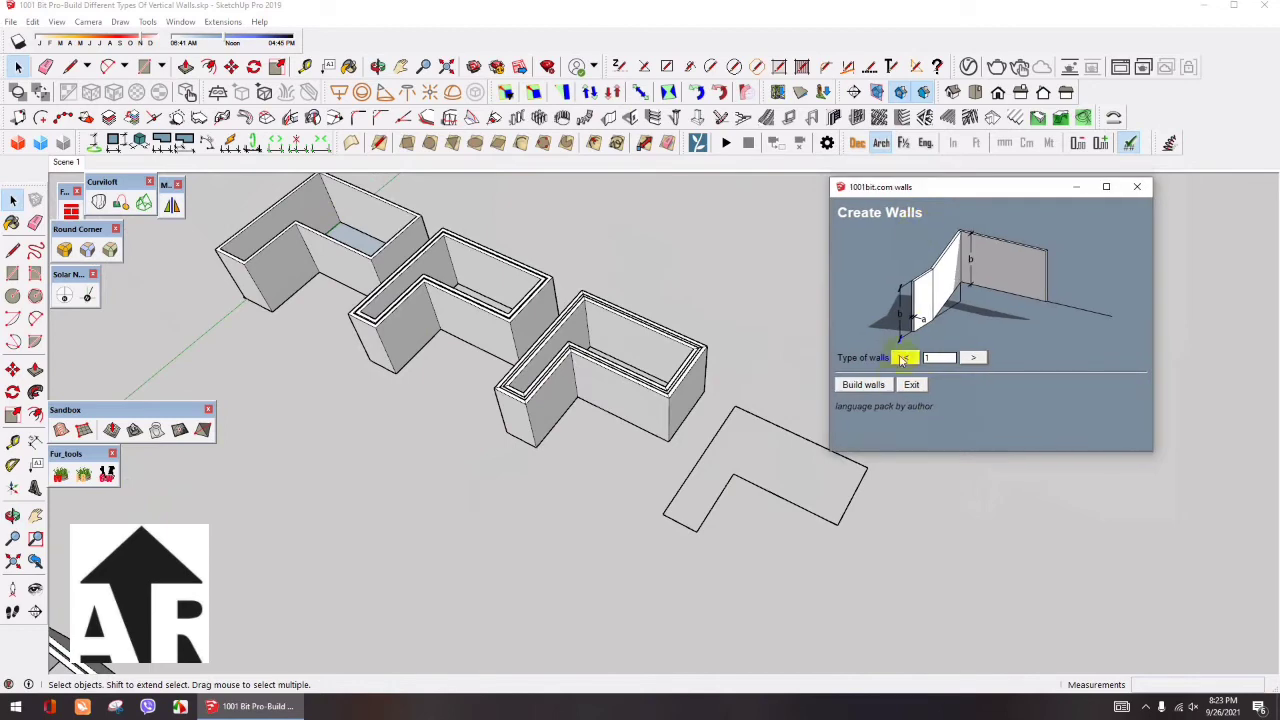
{"action": "left_click", "coordinate": [864, 385]}
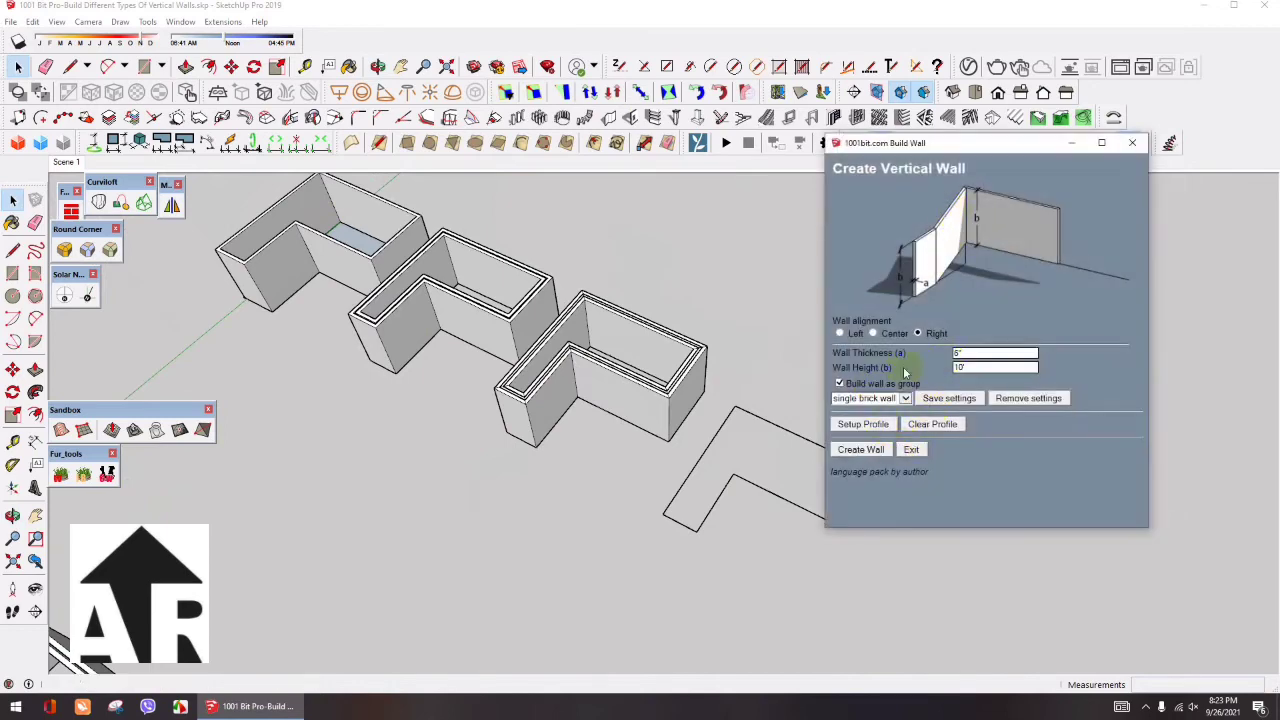
Move the Create Vertical Wall window aside and zoom in on the skirting wall sample
{"action": "left_click_drag", "start_coordinate": [929, 148], "coordinate": [1051, 161]}
{"action": "scroll", "coordinate": [603, 320], "scroll_direction": "down", "scroll_amount": 3}
{"action": "scroll", "coordinate": [620, 340], "scroll_direction": "down", "scroll_amount": 2}
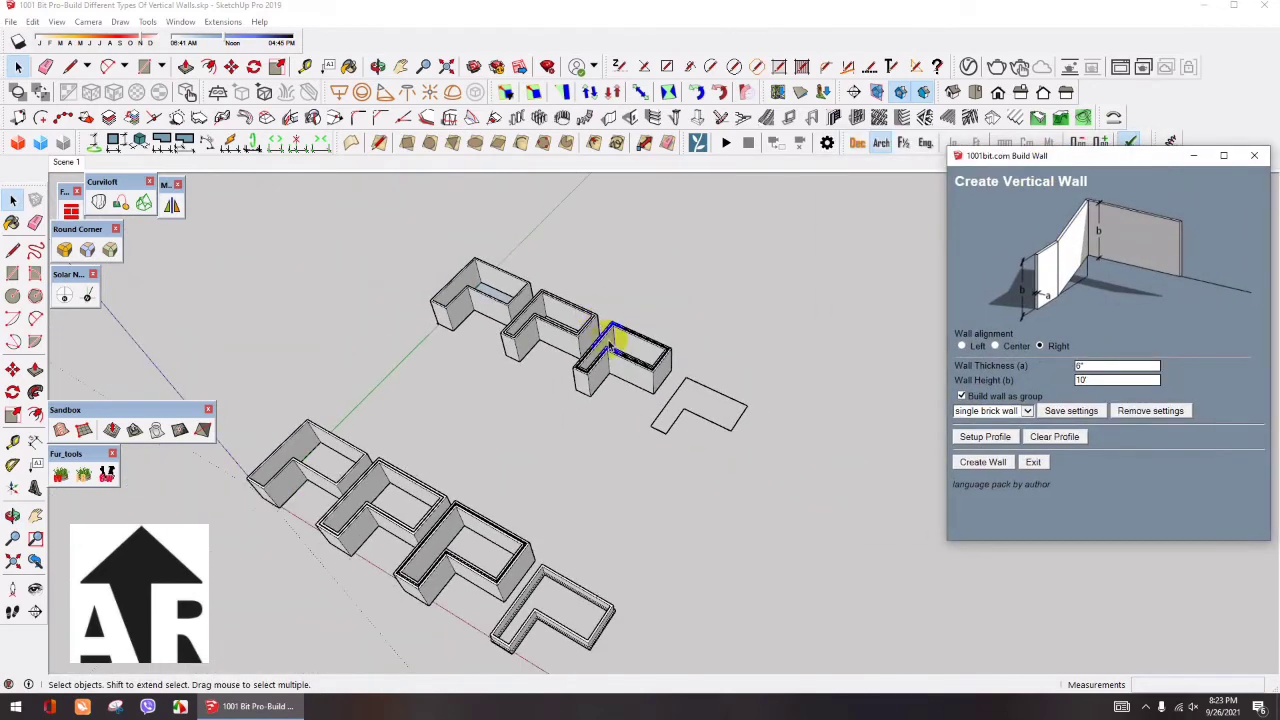
{"action": "scroll", "coordinate": [638, 365], "scroll_direction": "up", "scroll_amount": 3}
{"action": "scroll", "coordinate": [571, 466], "scroll_direction": "up", "scroll_amount": 2}
{"action": "scroll", "coordinate": [600, 486], "scroll_direction": "up", "scroll_amount": 1}
{"action": "scroll", "coordinate": [614, 449], "scroll_direction": "up", "scroll_amount": 2}
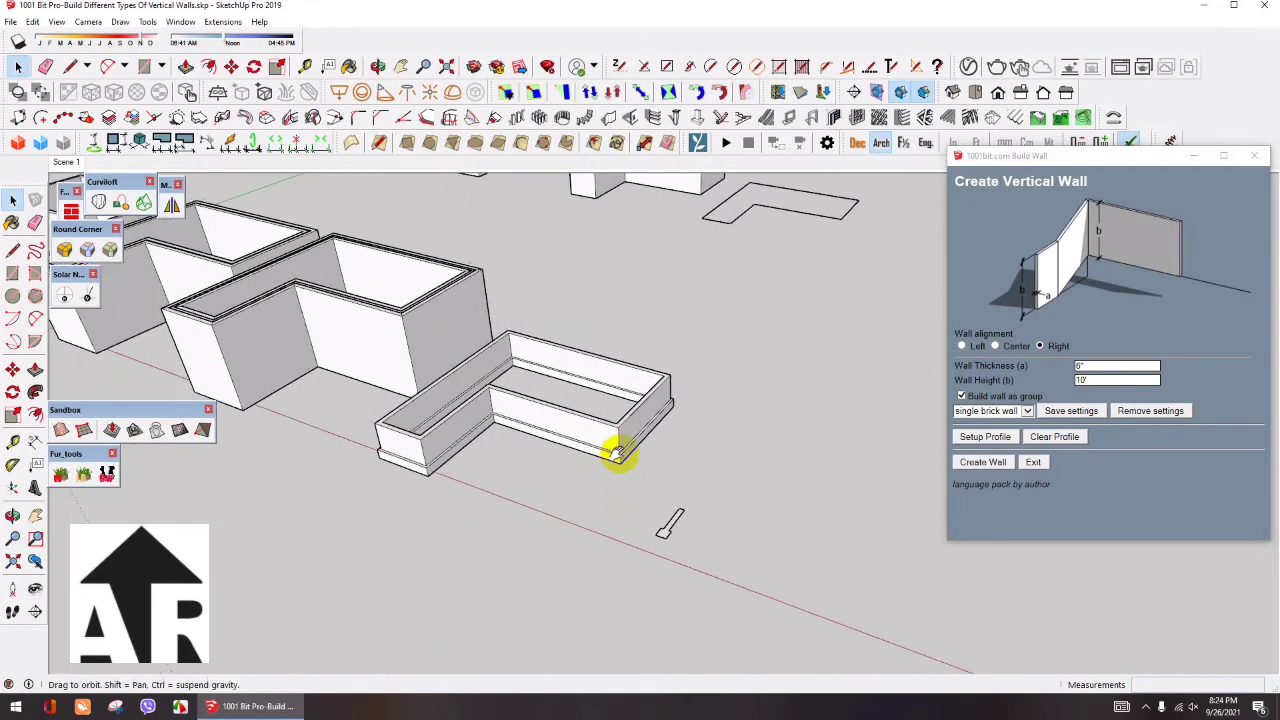
{"action": "scroll", "coordinate": [620, 445], "scroll_direction": "up", "scroll_amount": 2}
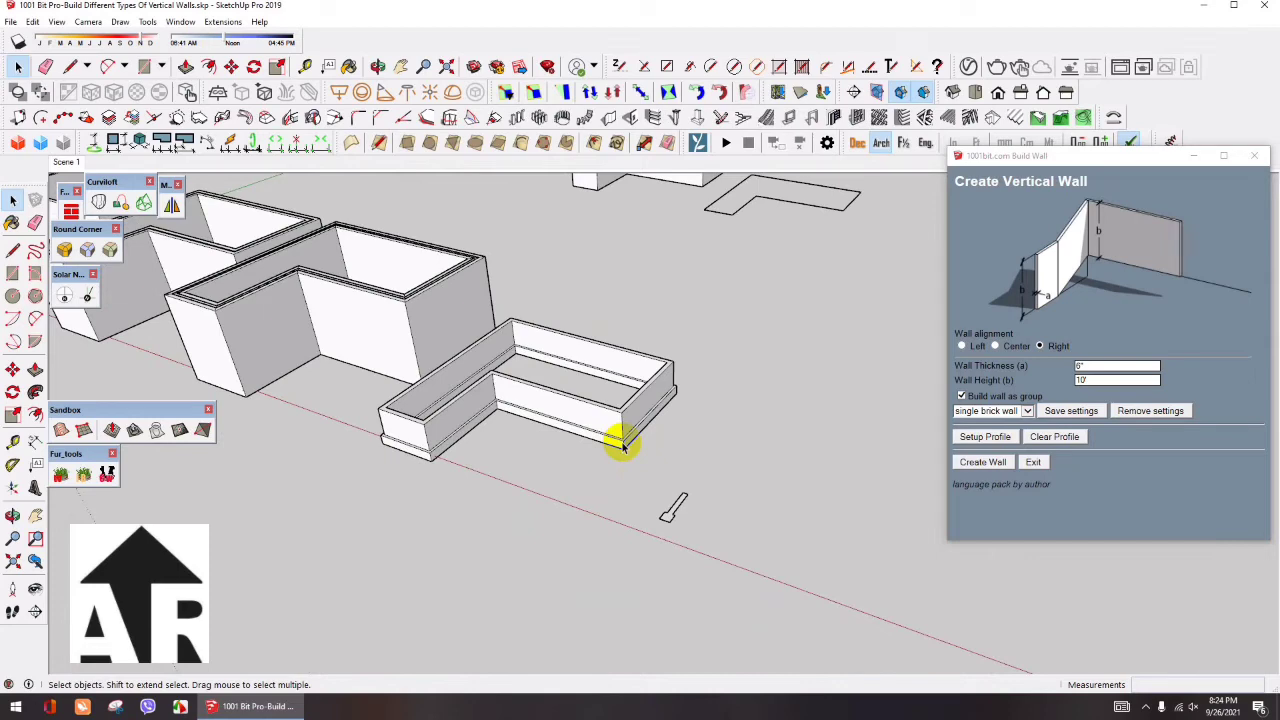
Set the small skirting shape as the wall profile and pick its reference point
{"action": "left_click", "coordinate": [985, 437]}
{"action": "scroll", "coordinate": [714, 508], "scroll_direction": "up", "scroll_amount": 3}
{"action": "scroll", "coordinate": [663, 517], "scroll_direction": "up", "scroll_amount": 2}
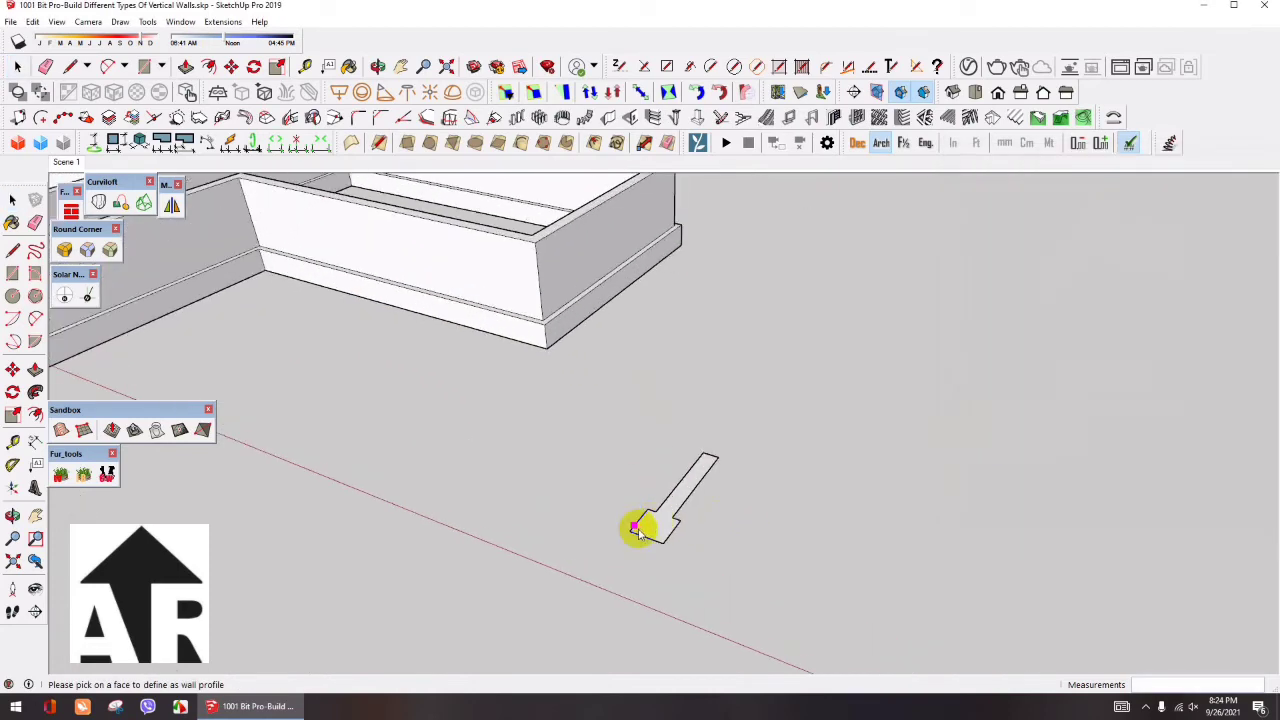
{"action": "left_click", "coordinate": [643, 526]}
{"action": "left_click", "coordinate": [628, 530]}
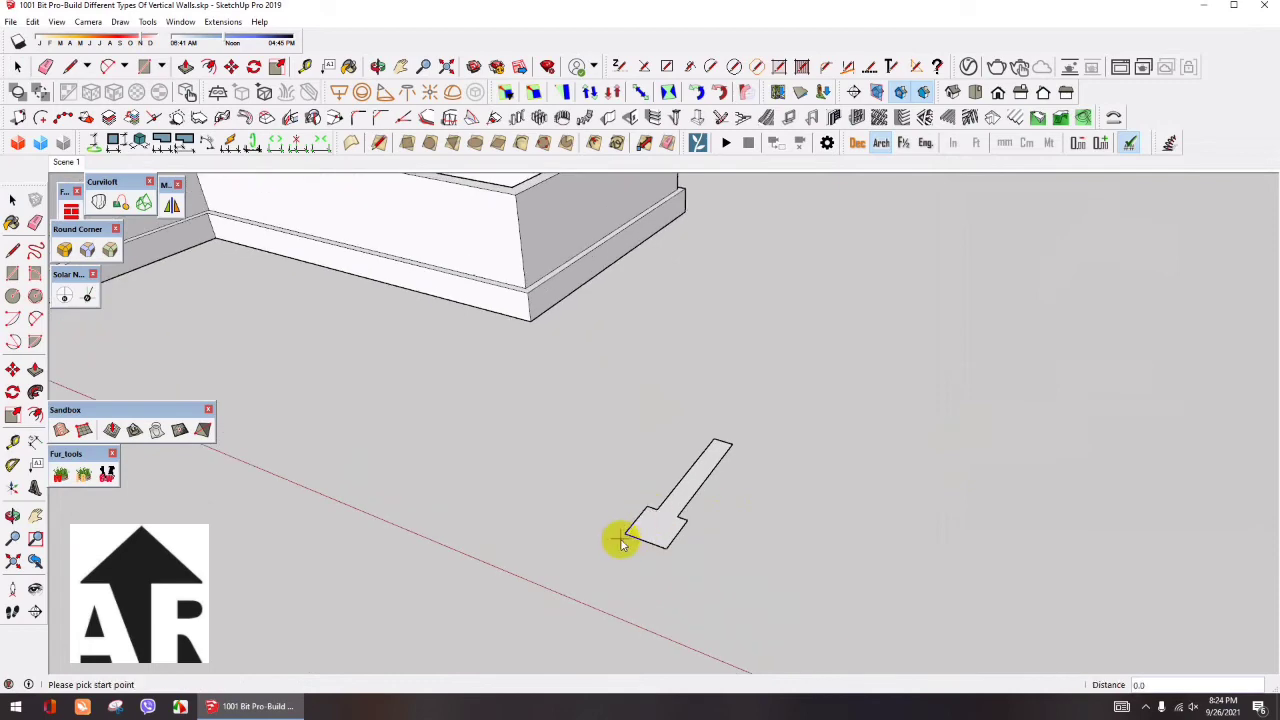
Reopen the 1001bit vertical wall settings, showing the 'single brick wall' preset beside the empty L outline
{"action": "scroll", "coordinate": [632, 545], "scroll_direction": "down", "scroll_amount": 3}
{"action": "scroll", "coordinate": [650, 600], "scroll_direction": "down", "scroll_amount": 3}
{"action": "scroll", "coordinate": [709, 503], "scroll_direction": "down", "scroll_amount": 2}
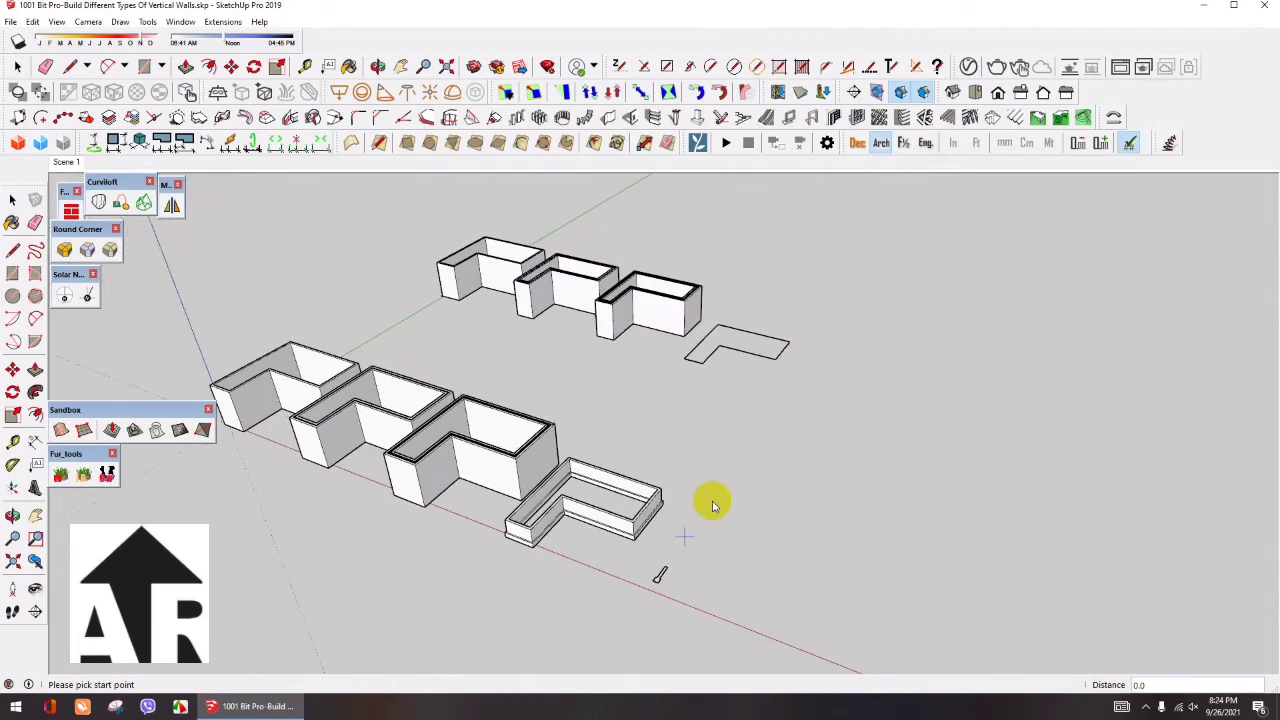
{"action": "scroll", "coordinate": [740, 314], "scroll_direction": "up", "scroll_amount": 4}
{"action": "middle_click_drag", "start_coordinate": [740, 314], "coordinate": [754, 251]}
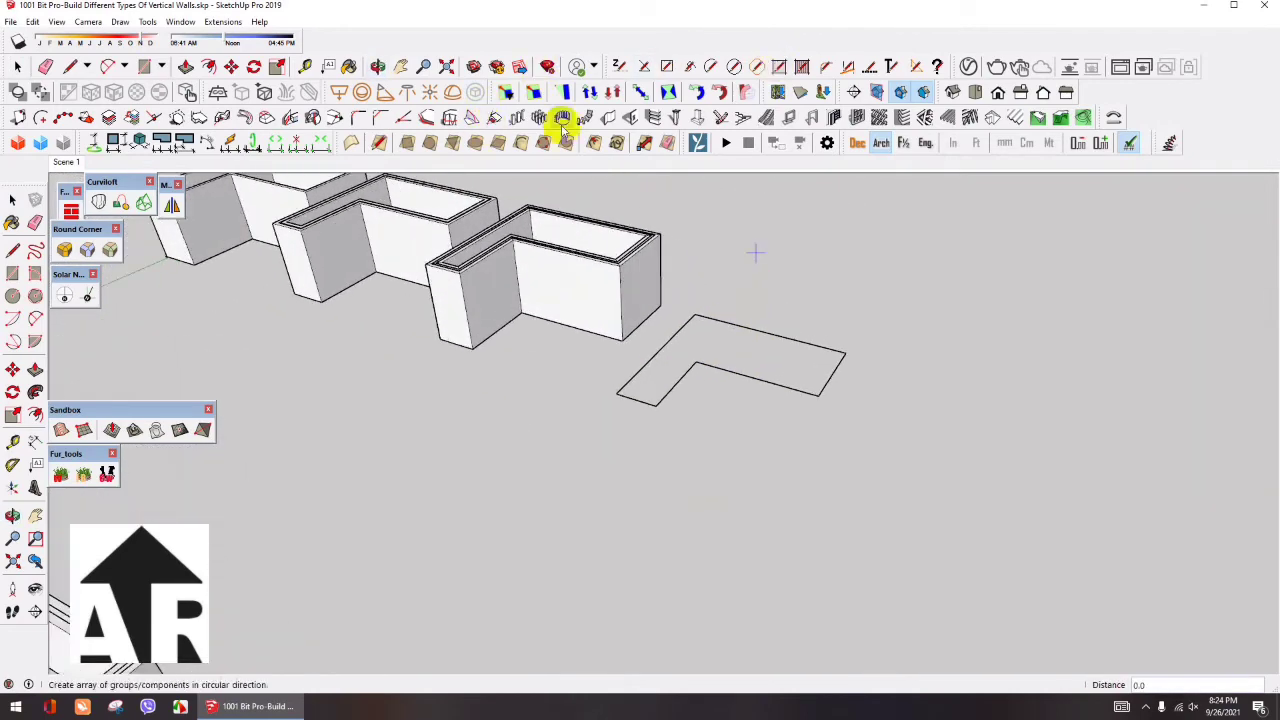
{"action": "left_click", "coordinate": [609, 117]}
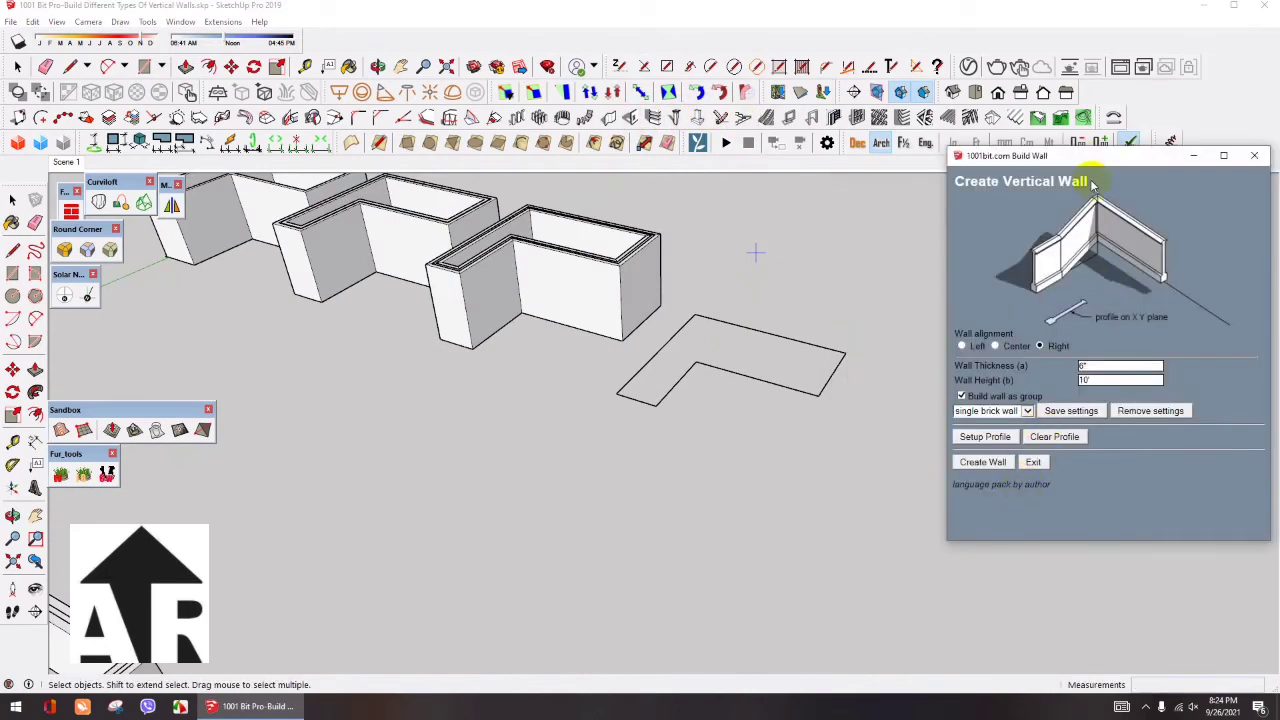
{"action": "left_click_drag", "start_coordinate": [1088, 161], "coordinate": [1052, 163]}
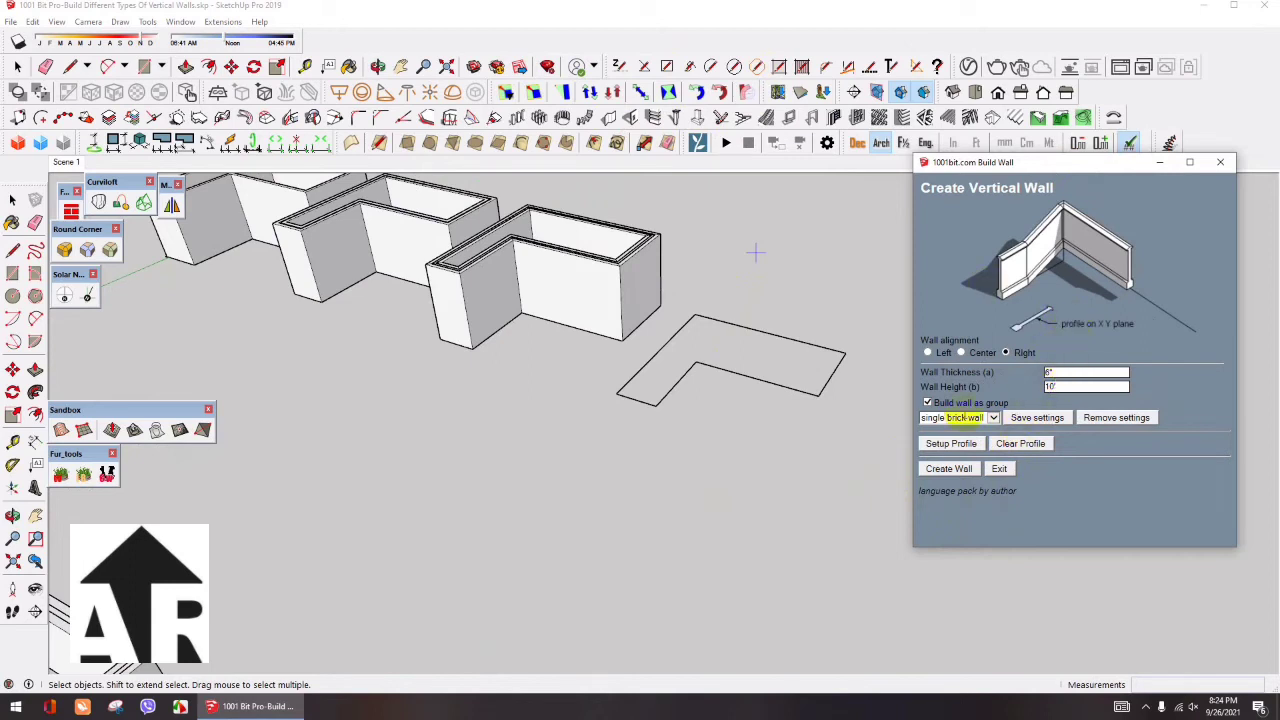
Start a profiled wall at the L outline's corner, then cancel it, leaving the outline empty
{"action": "left_click", "coordinate": [948, 468]}
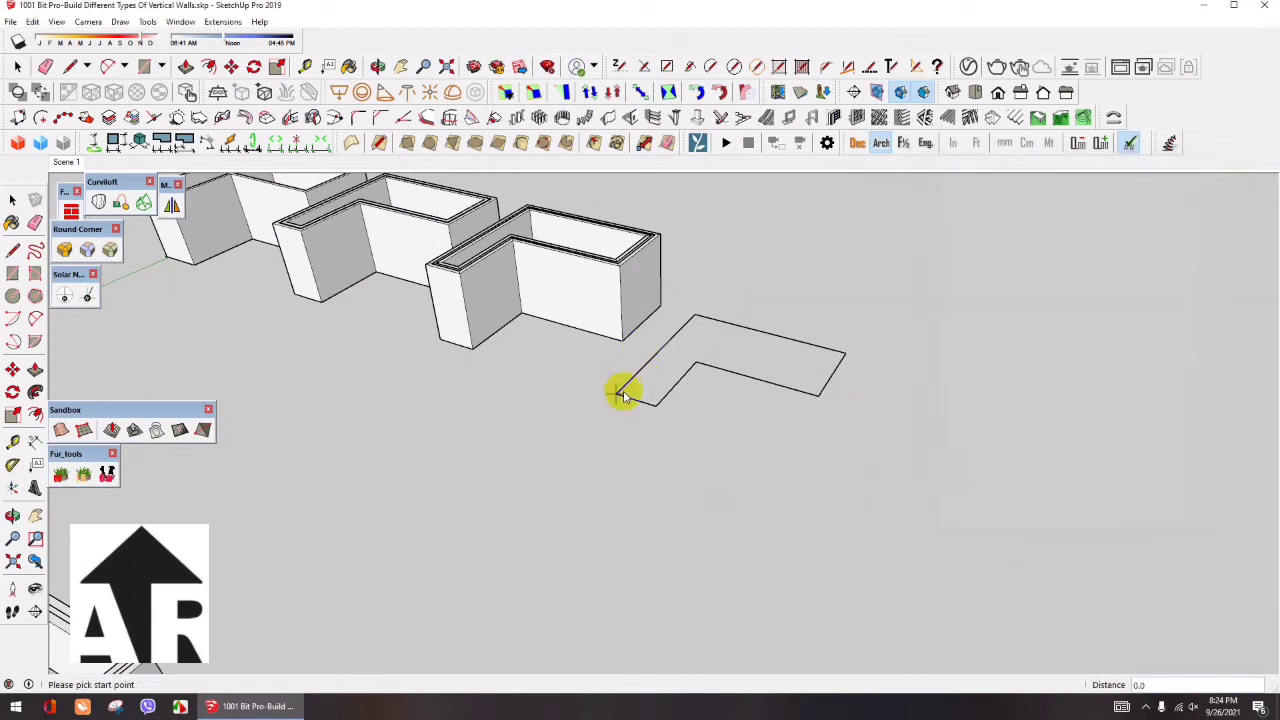
{"action": "left_click", "coordinate": [622, 393]}
{"action": "scroll", "coordinate": [700, 370], "scroll_direction": "up", "scroll_amount": 2}
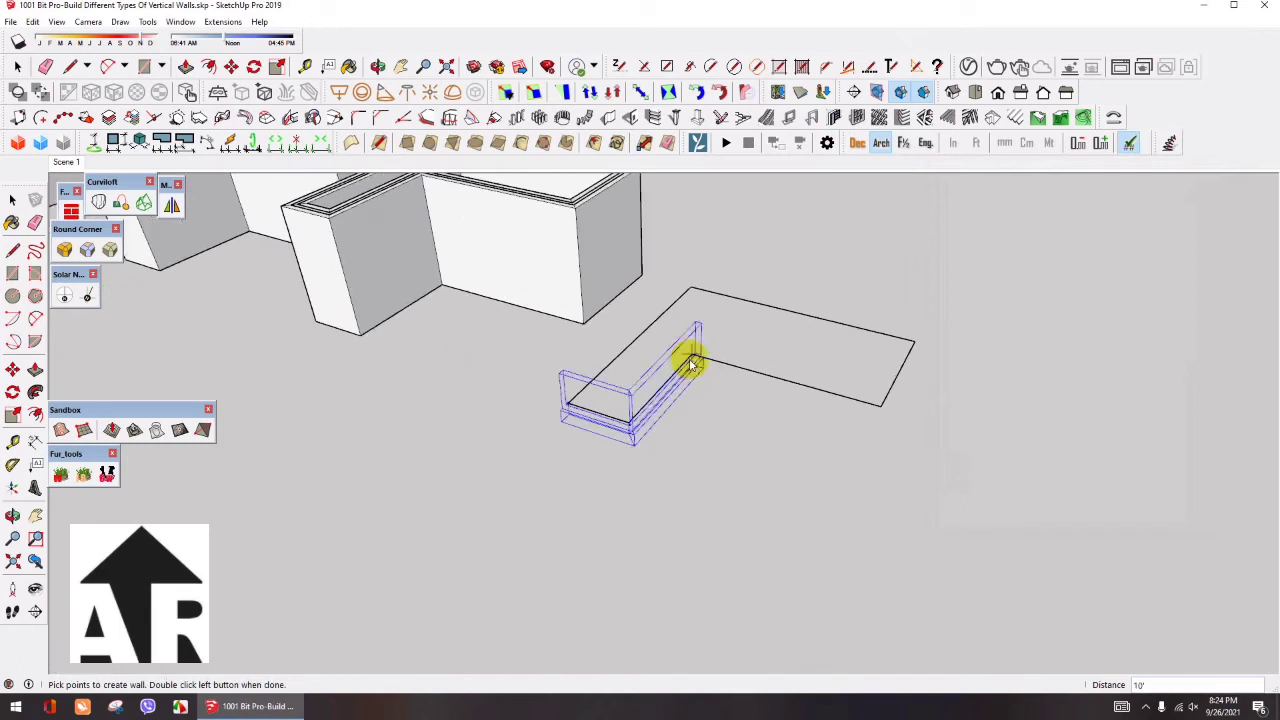
{"action": "middle_click_drag", "start_coordinate": [692, 362], "coordinate": [686, 363]}
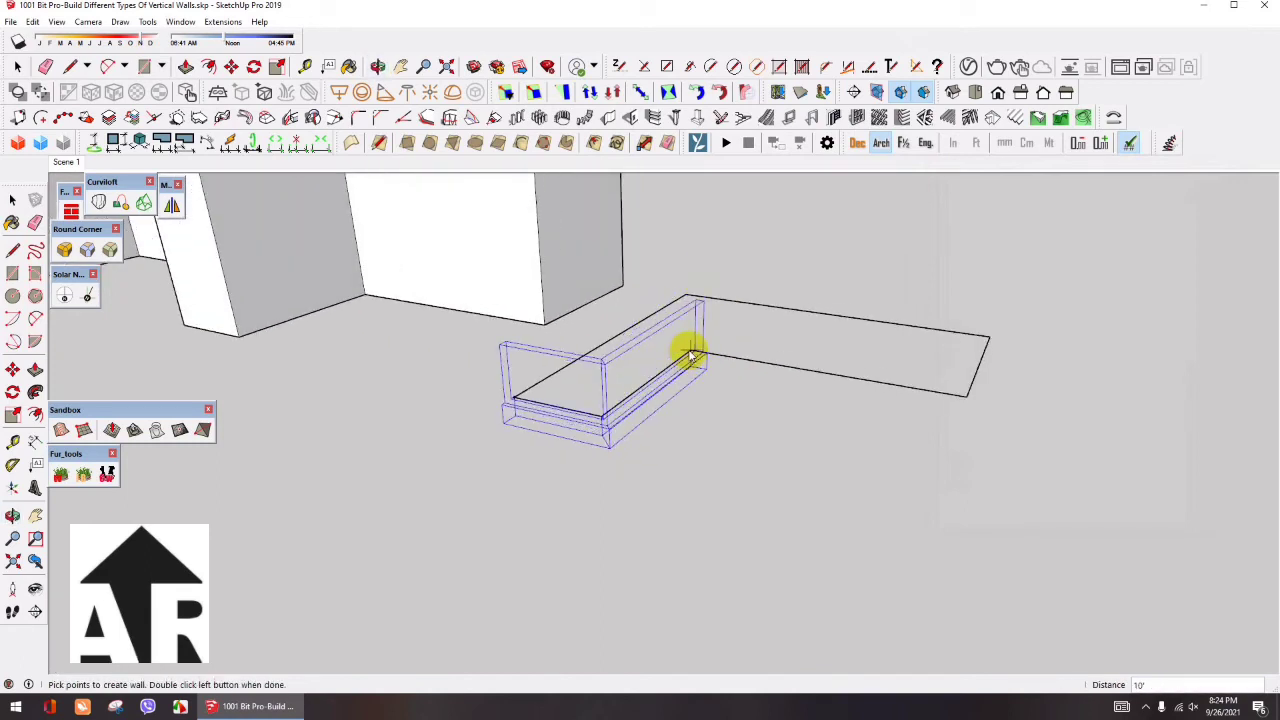
{"action": "middle_click_drag", "start_coordinate": [690, 355], "coordinate": [646, 351]}
{"action": "key", "text": "space"}
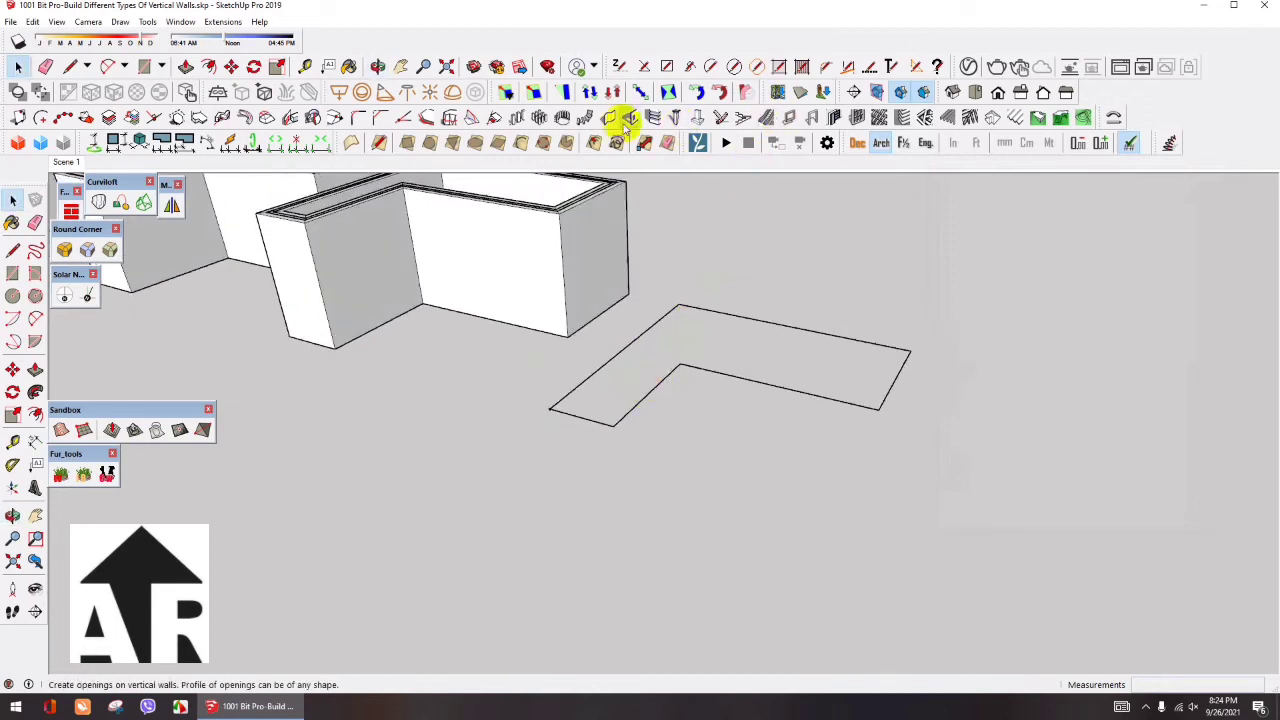
Reopen the vertical wall settings with the 6" thick, 10' high 'single brick wall' preset
{"action": "left_click", "coordinate": [612, 118]}
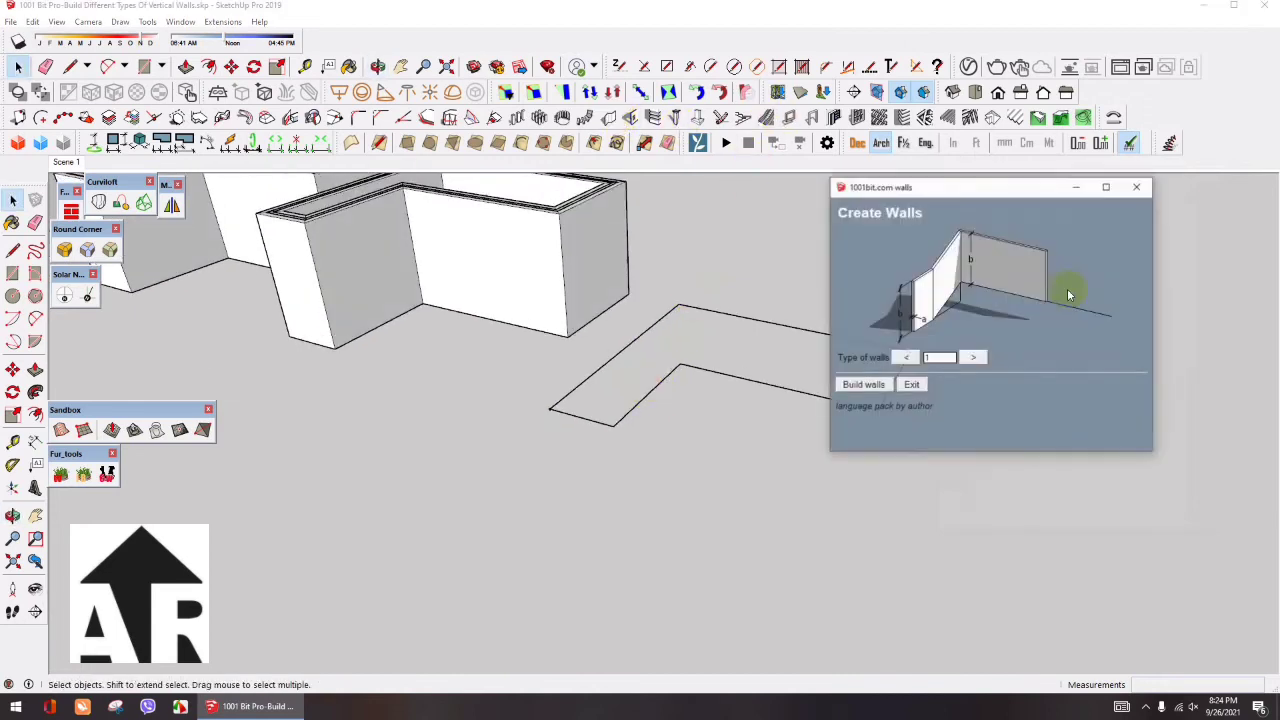
{"action": "left_click", "coordinate": [882, 380]}
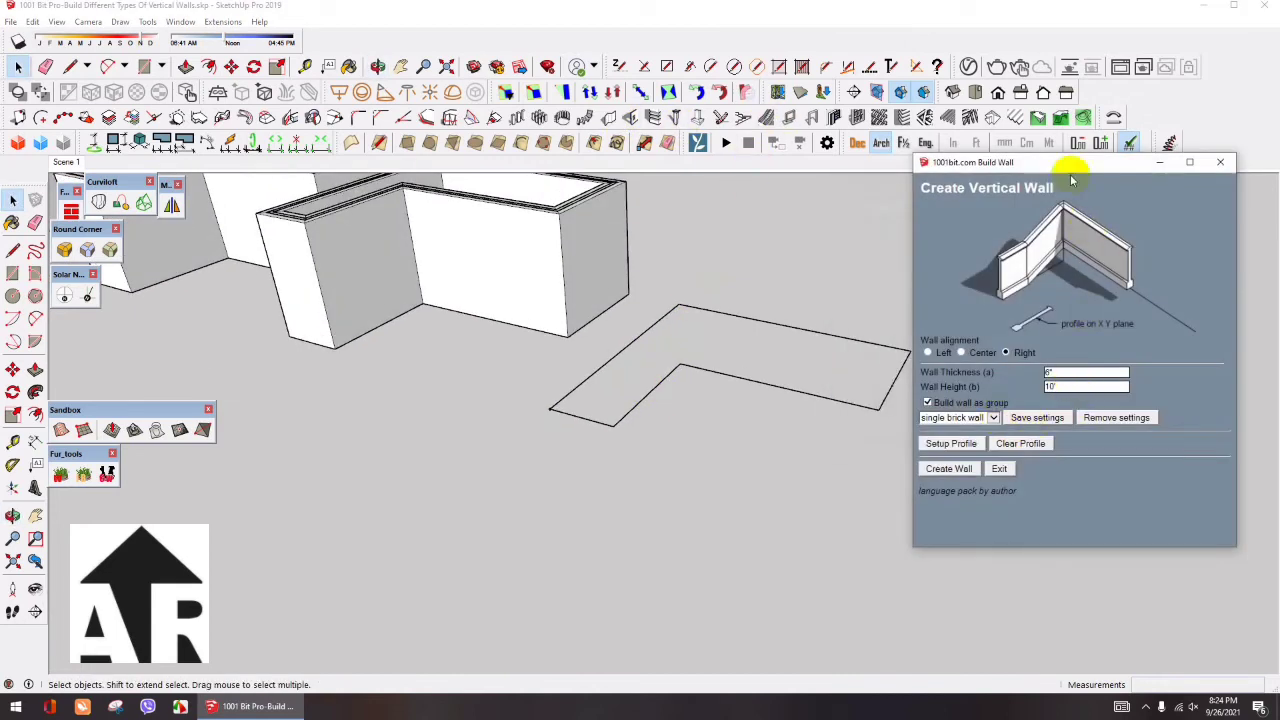
{"action": "left_click_drag", "start_coordinate": [1069, 168], "coordinate": [1063, 160]}
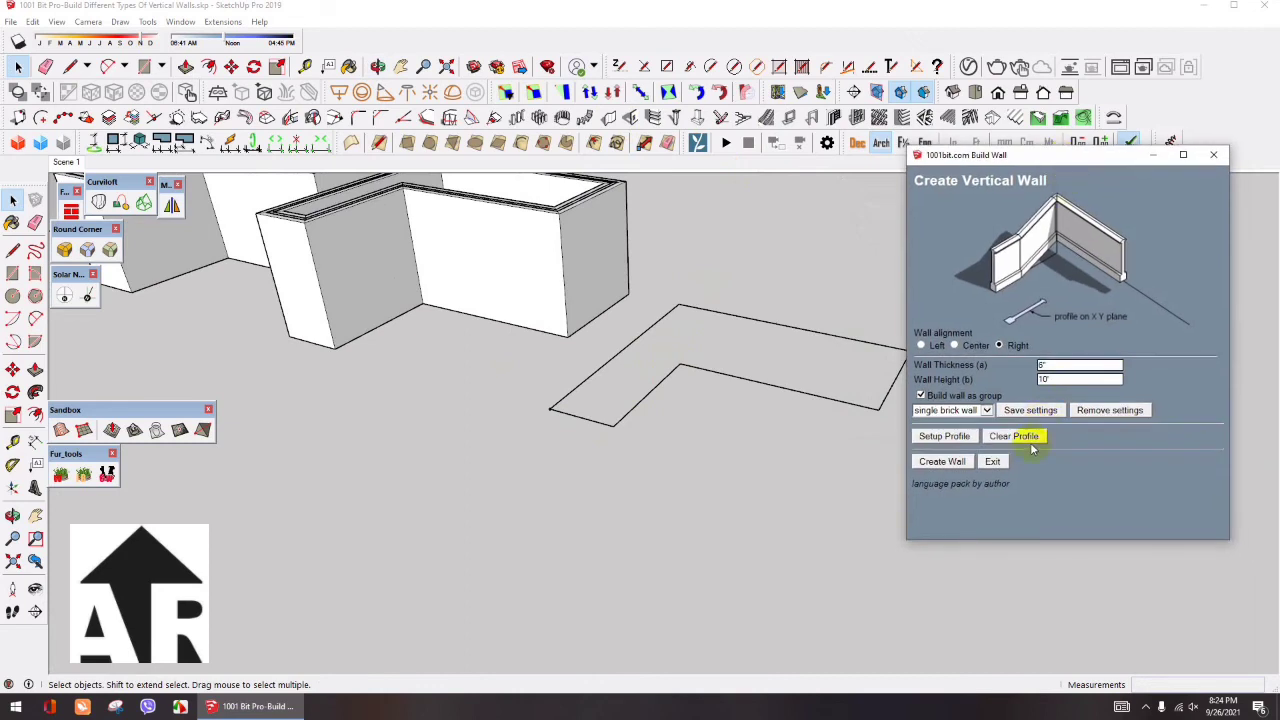
Draw the skirting wall through each corner of the L outline, finishing back at the start
{"action": "left_click", "coordinate": [942, 462]}
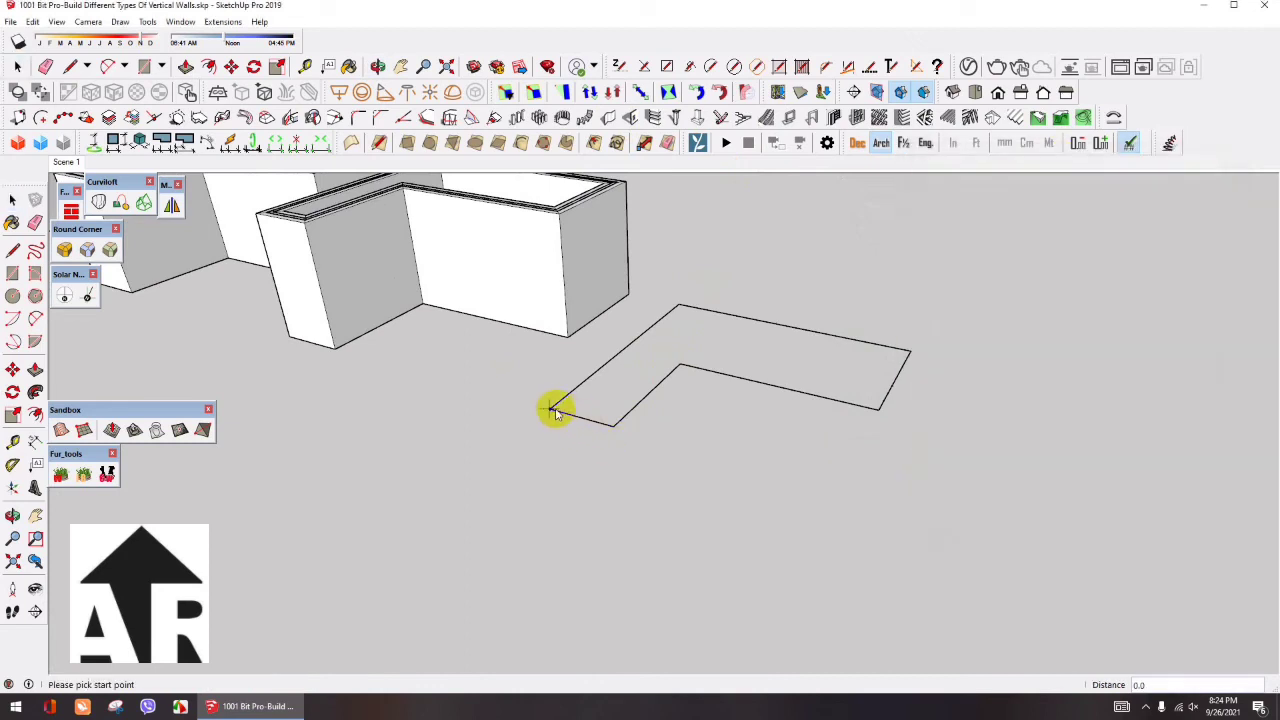
{"action": "left_click", "coordinate": [553, 409]}
{"action": "scroll", "coordinate": [603, 425], "scroll_direction": "up", "scroll_amount": 2}
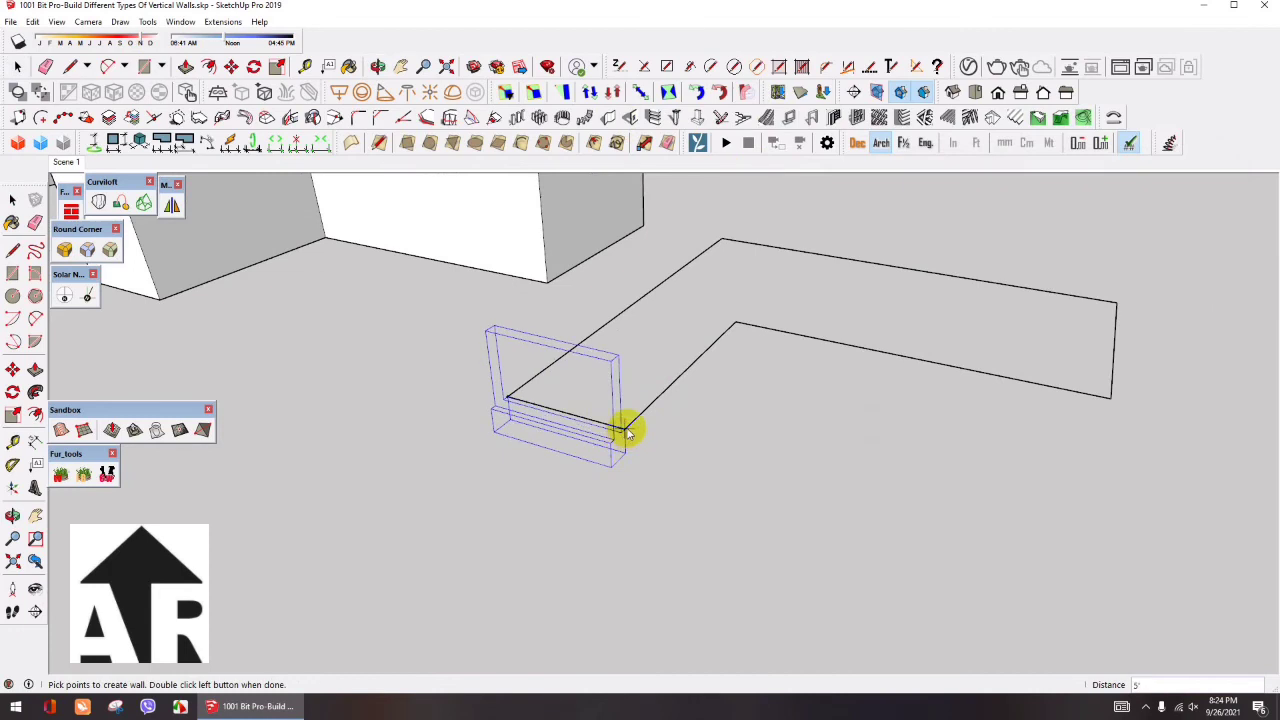
{"action": "left_click", "coordinate": [626, 430]}
{"action": "left_click", "coordinate": [743, 335]}
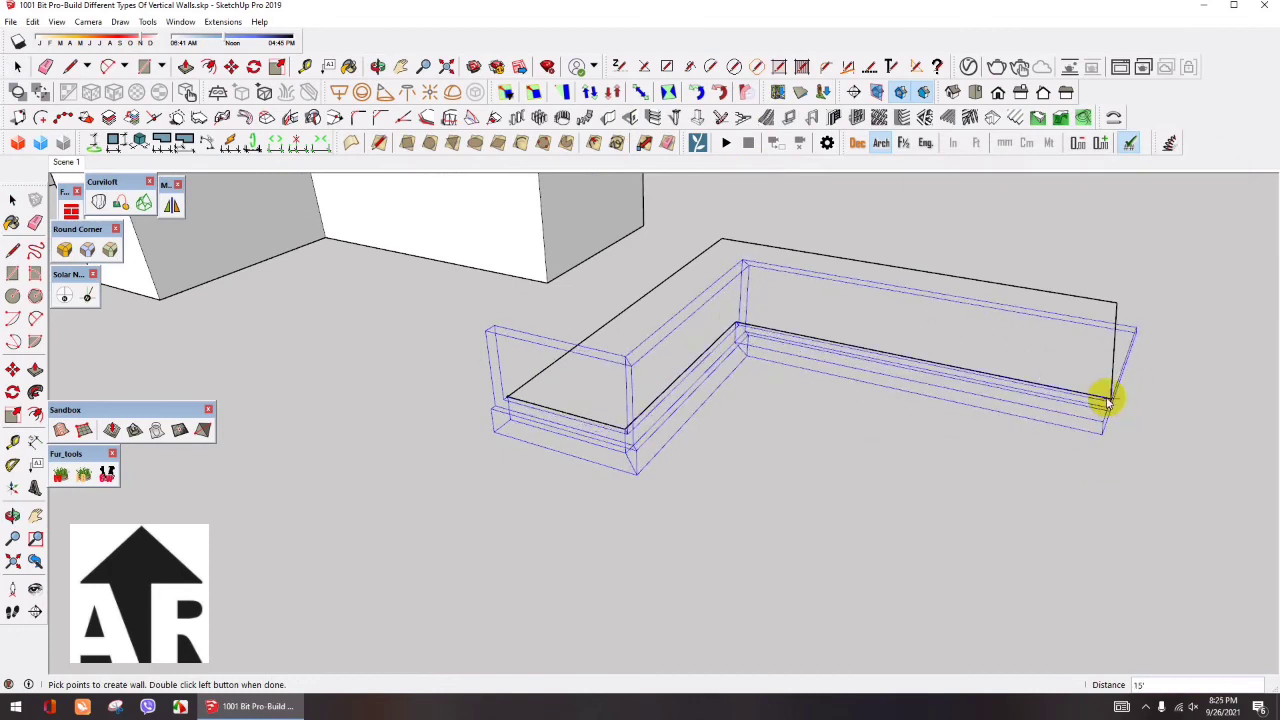
{"action": "left_click", "coordinate": [1117, 305]}
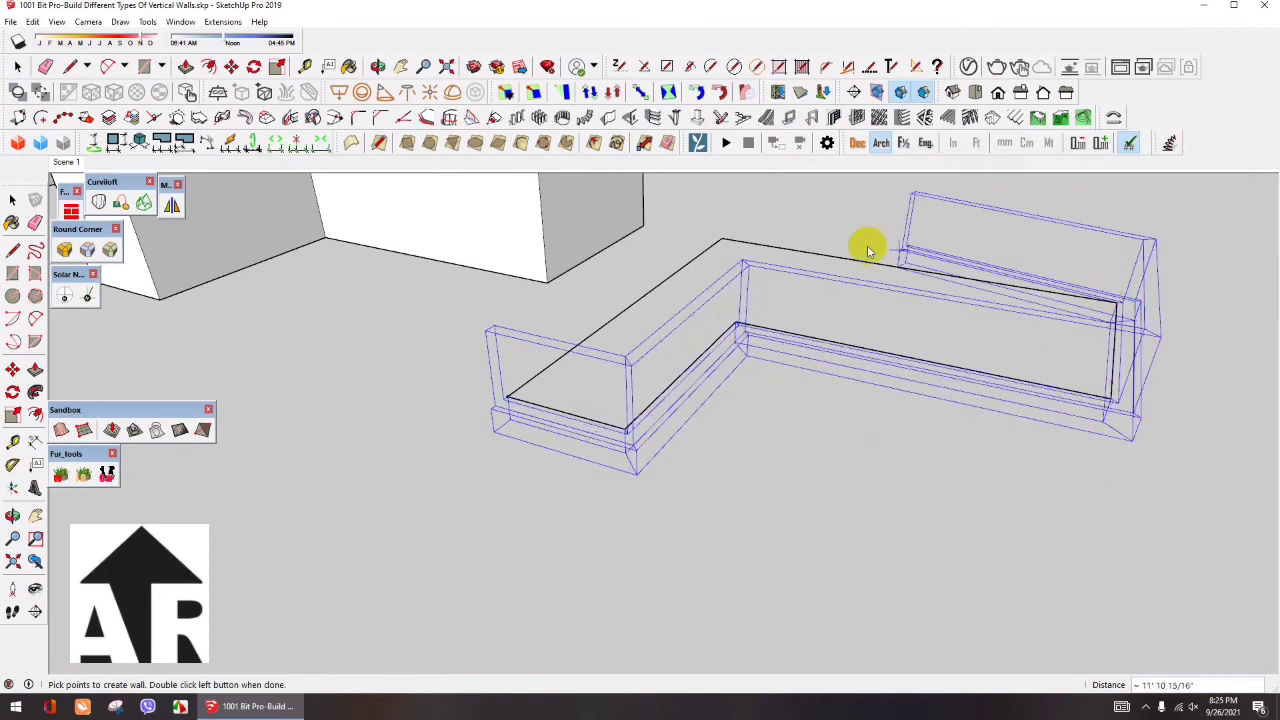
{"action": "double_click", "coordinate": [503, 394]}
{"action": "mouse_move", "coordinate": [543, 389]}
{"action": "middle_mouse_down"}
{"action": "mouse_move", "coordinate": [703, 330]}
{"action": "mouse_move", "coordinate": [714, 243]}
{"action": "mouse_move", "coordinate": [623, 306]}
{"action": "mouse_move", "coordinate": [614, 508]}
{"action": "middle_mouse_up"}
Close in on the new skirting L wall and select it
{"action": "scroll", "coordinate": [614, 508], "scroll_direction": "down", "scroll_amount": 3}
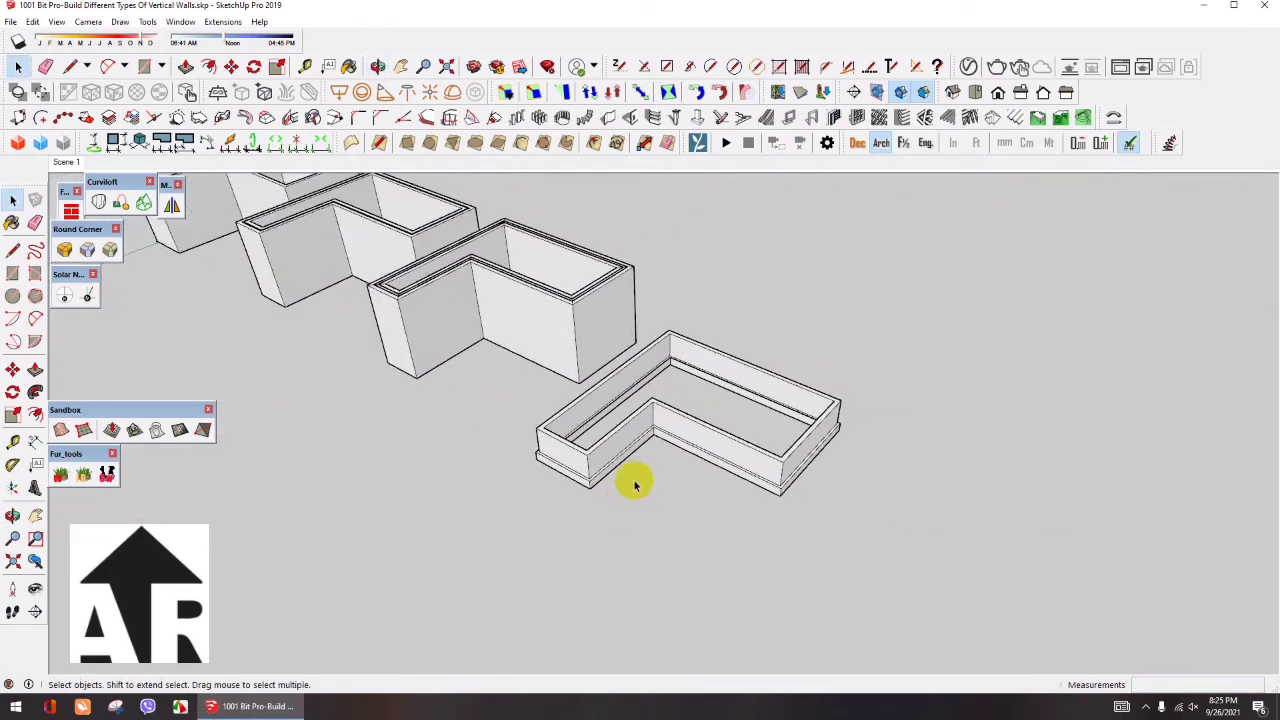
{"action": "scroll", "coordinate": [851, 360], "scroll_direction": "down", "scroll_amount": 3}
{"action": "mouse_move", "coordinate": [781, 456]}
{"action": "middle_mouse_down"}
{"action": "mouse_move", "coordinate": [786, 374]}
{"action": "mouse_move", "coordinate": [711, 449]}
{"action": "mouse_move", "coordinate": [757, 309]}
{"action": "mouse_move", "coordinate": [714, 451]}
{"action": "middle_mouse_up"}
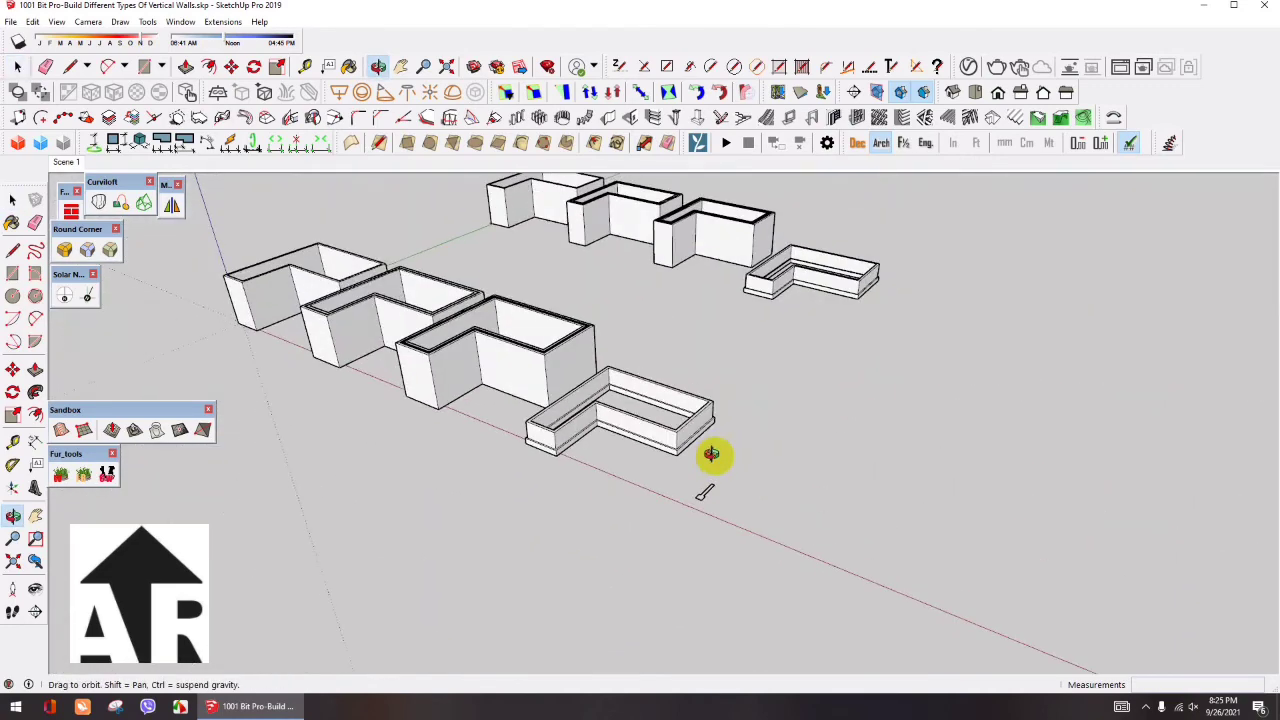
{"action": "scroll", "coordinate": [714, 451], "scroll_direction": "up", "scroll_amount": 3}
{"action": "mouse_move", "coordinate": [826, 285]}
{"action": "middle_mouse_down"}
{"action": "mouse_move", "coordinate": [771, 351]}
{"action": "mouse_move", "coordinate": [757, 400]}
{"action": "middle_mouse_up"}
{"action": "scroll", "coordinate": [771, 355], "scroll_direction": "up", "scroll_amount": 3}
{"action": "left_click", "coordinate": [757, 400]}
{"action": "middle_click_drag", "start_coordinate": [586, 457], "coordinate": [616, 415]}
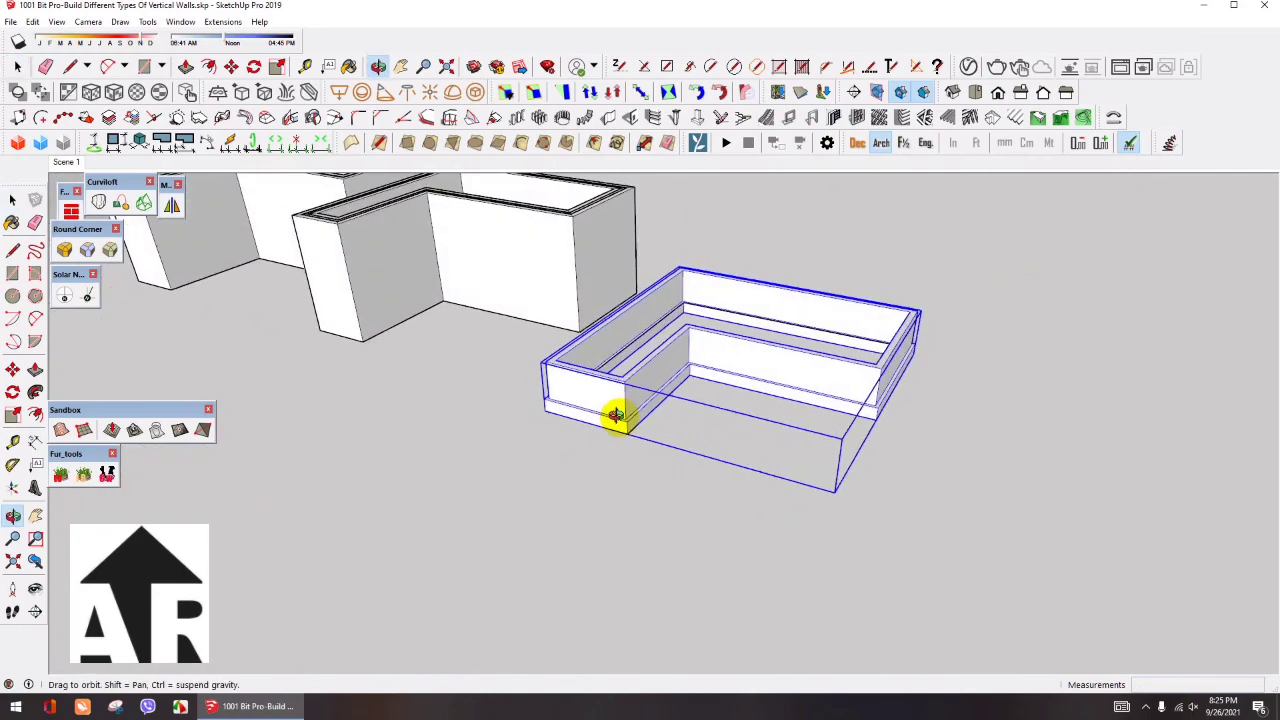
{"action": "scroll", "coordinate": [617, 420], "scroll_direction": "up", "scroll_amount": 2}
{"action": "scroll", "coordinate": [676, 416], "scroll_direction": "up", "scroll_amount": 2}
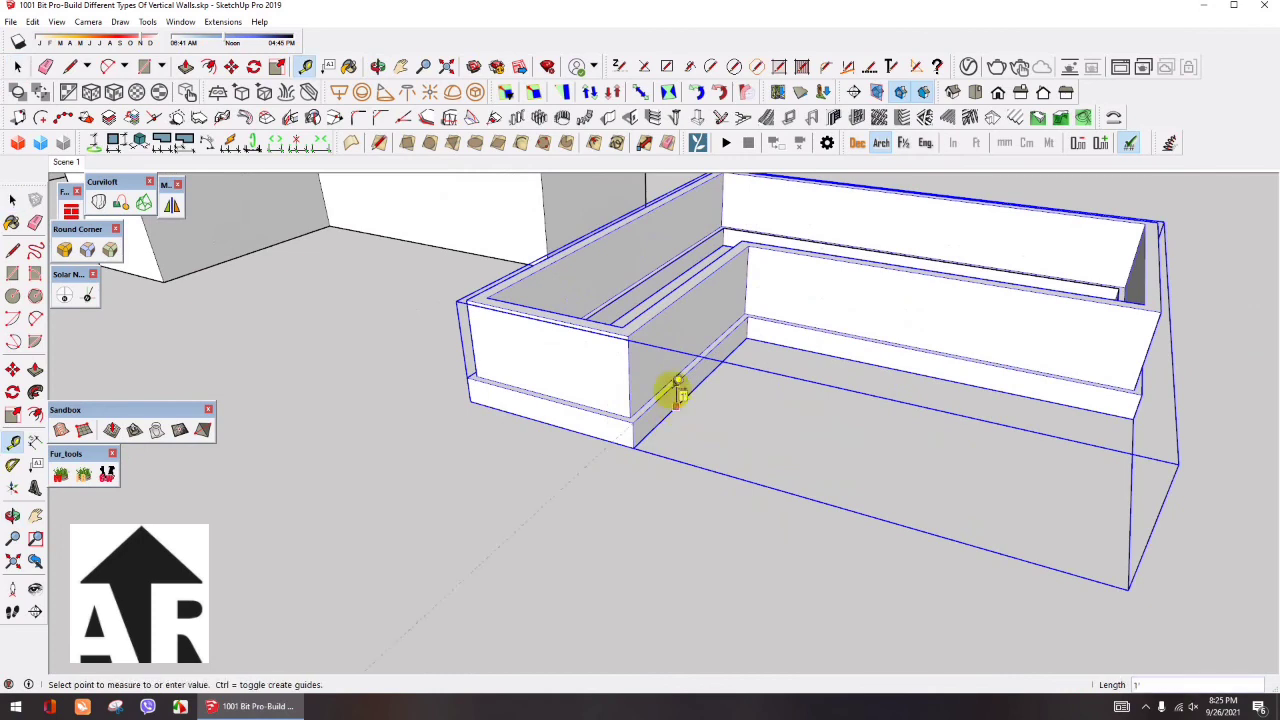
Move the skirting wall up 1' along the blue axis, then view all four wall samples
{"action": "key", "text": "space"}
{"action": "left_click", "coordinate": [658, 391]}
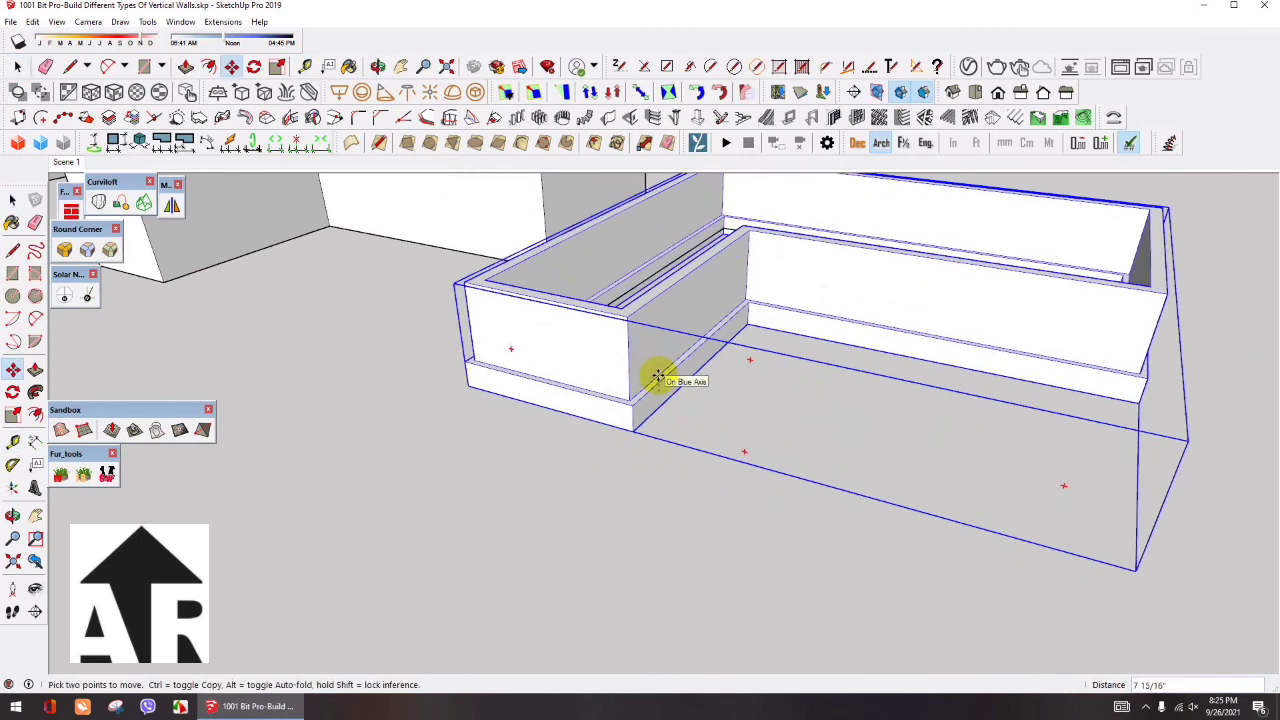
{"action": "type", "text": "'"}
{"action": "key", "text": "Return"}
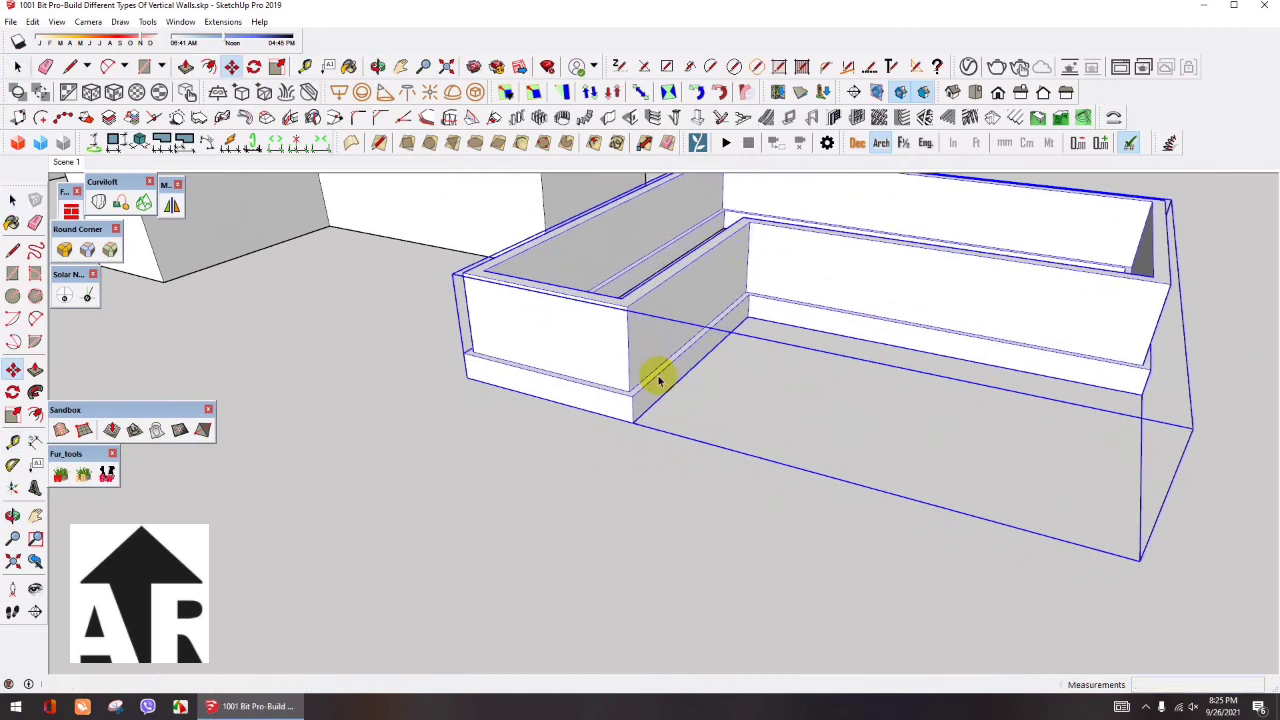
{"action": "key", "text": "space"}
{"action": "scroll", "coordinate": [640, 450], "scroll_direction": "down", "scroll_amount": 3}
{"action": "scroll", "coordinate": [623, 509], "scroll_direction": "down", "scroll_amount": 3}
{"action": "mouse_move", "coordinate": [634, 514]}
{"action": "middle_mouse_down"}
{"action": "mouse_move", "coordinate": [777, 403]}
{"action": "mouse_move", "coordinate": [809, 429]}
{"action": "mouse_move", "coordinate": [840, 515]}
{"action": "middle_mouse_up"}
{"action": "scroll", "coordinate": [777, 403], "scroll_direction": "down", "scroll_amount": 2}
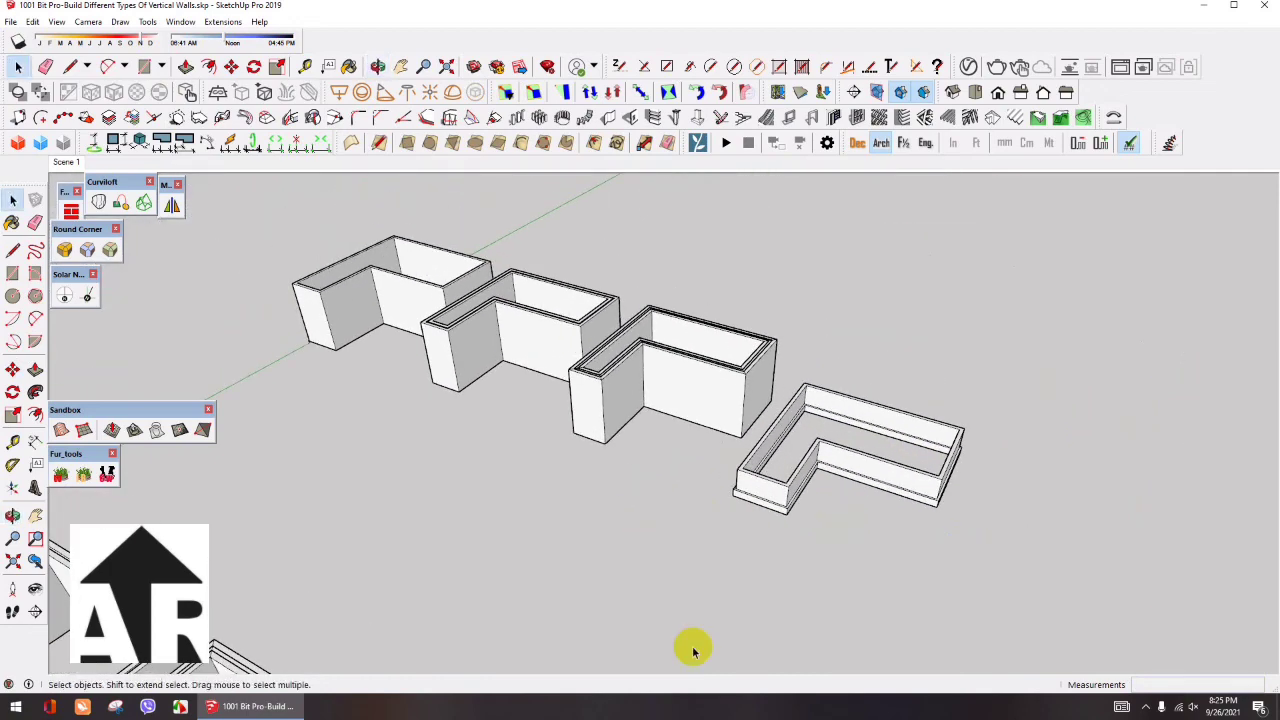